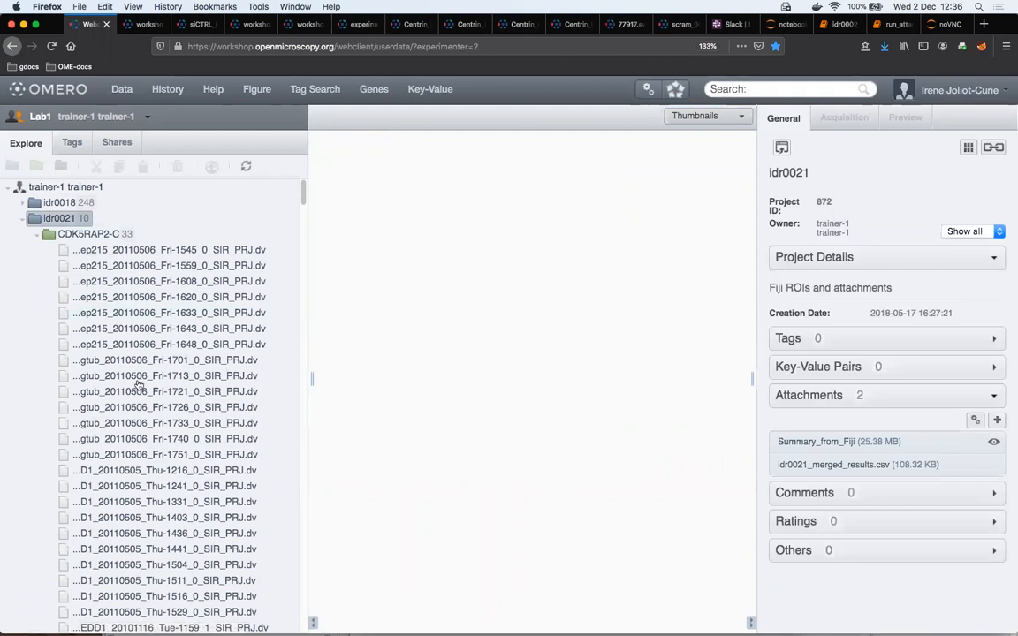
# Select NEDD1_Centrin_004_SIR_PRJ.dv in the CENT2 dataset together with the image ending Tue-1251_1_SIR_PRJ.dv in CDK5RAP2-C
pyautogui.scroll(-4, 165, 404)
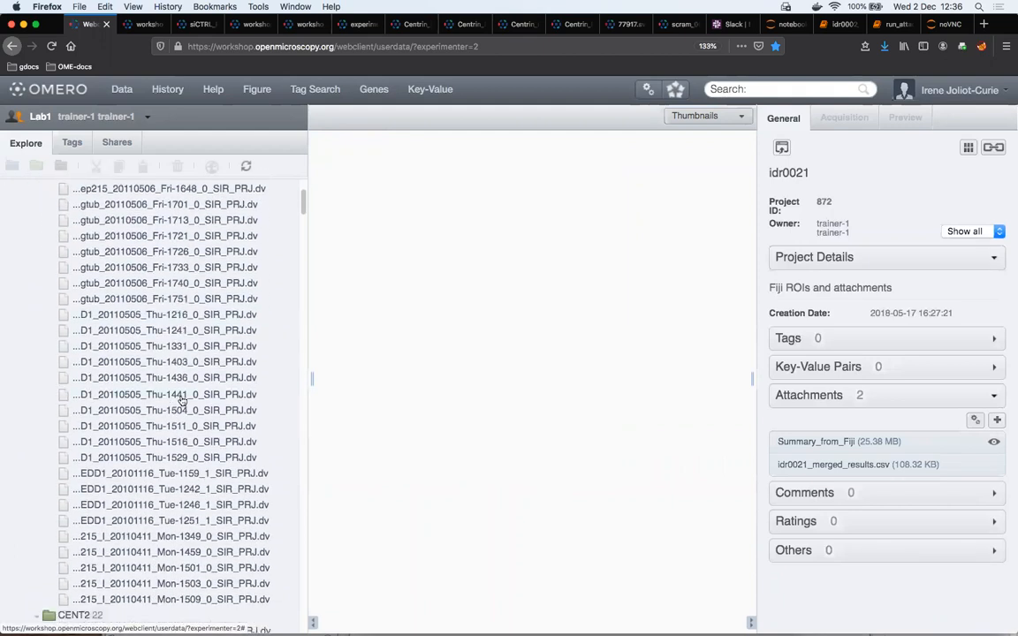
pyautogui.scroll(-3, 219, 399)
pyautogui.click(212, 397)
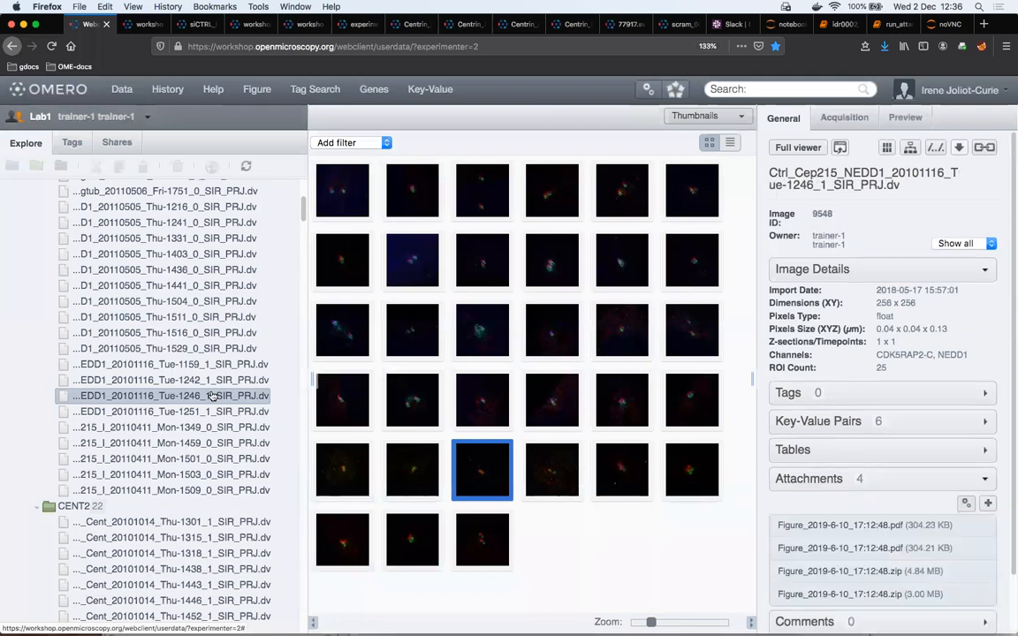
pyautogui.scroll(-7, 212, 396)
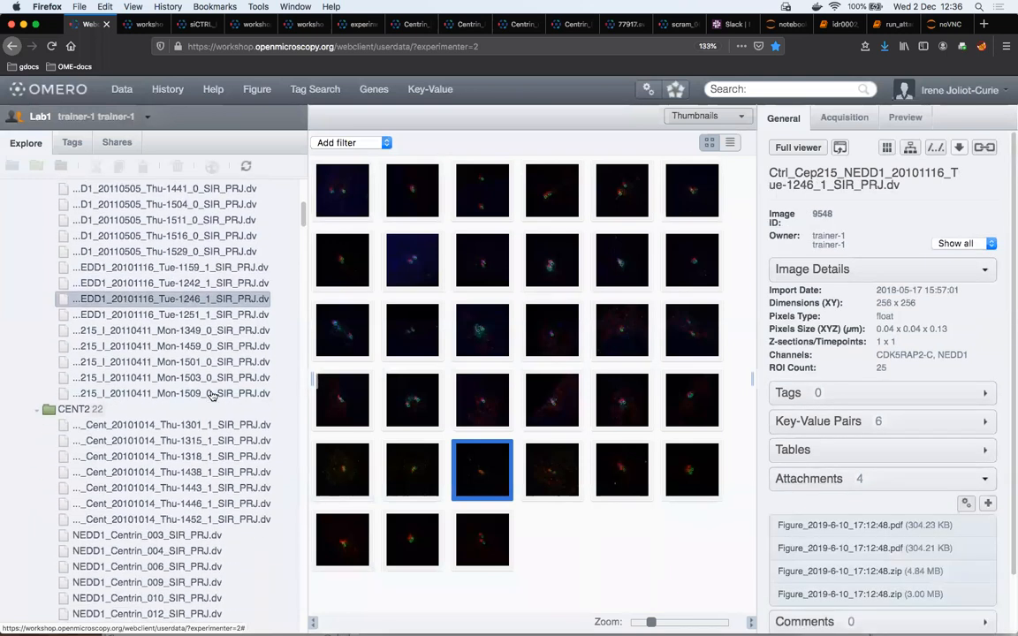
pyautogui.click(188, 402)
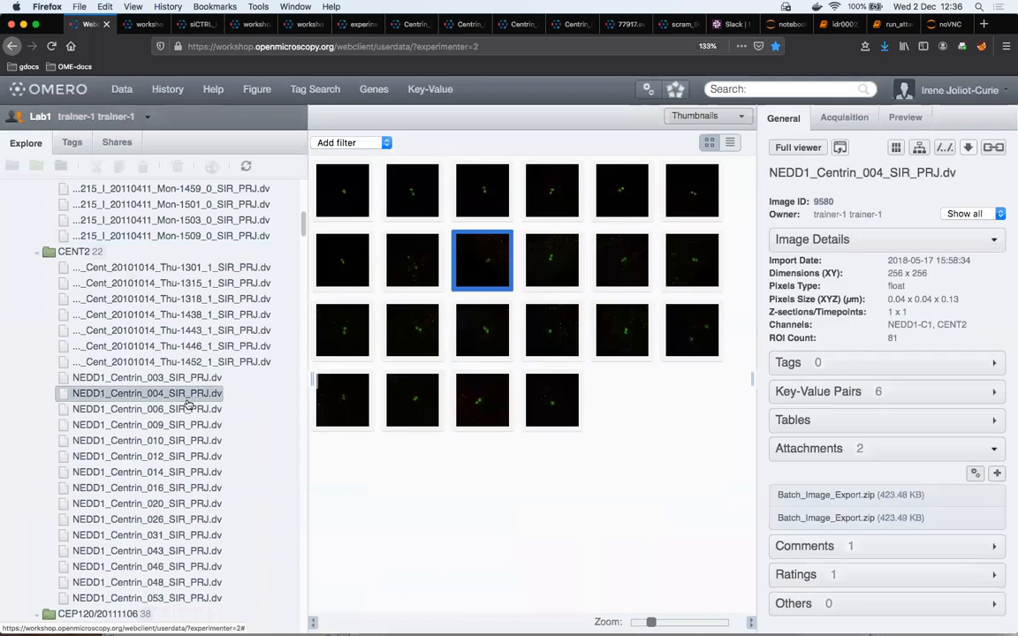
pyautogui.scroll(8, 191, 404)
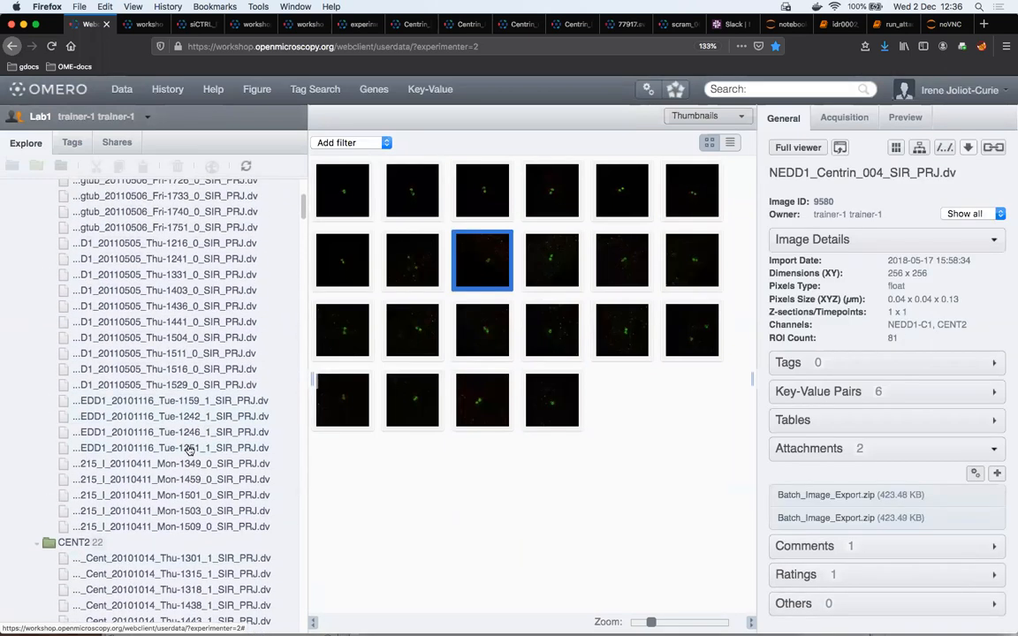
pyautogui.keyDown('super'); pyautogui.click(188, 448); pyautogui.keyUp('super')
pyautogui.scroll(-6, 181, 452)
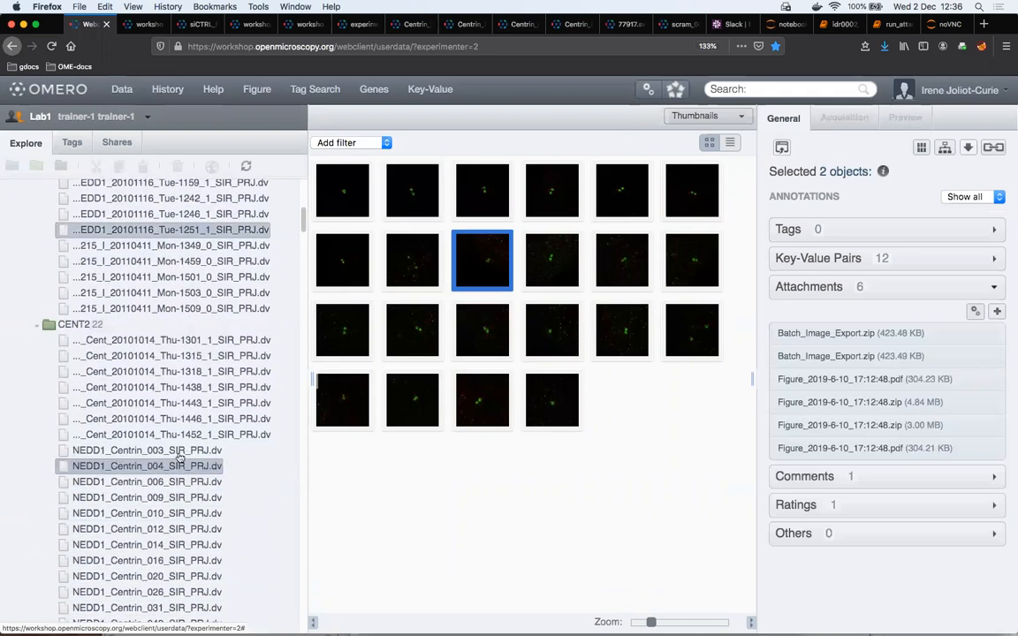
# Open the two selected images in OMERO.figure
pyautogui.rightClick(159, 471)
pyautogui.moveTo(212, 596)
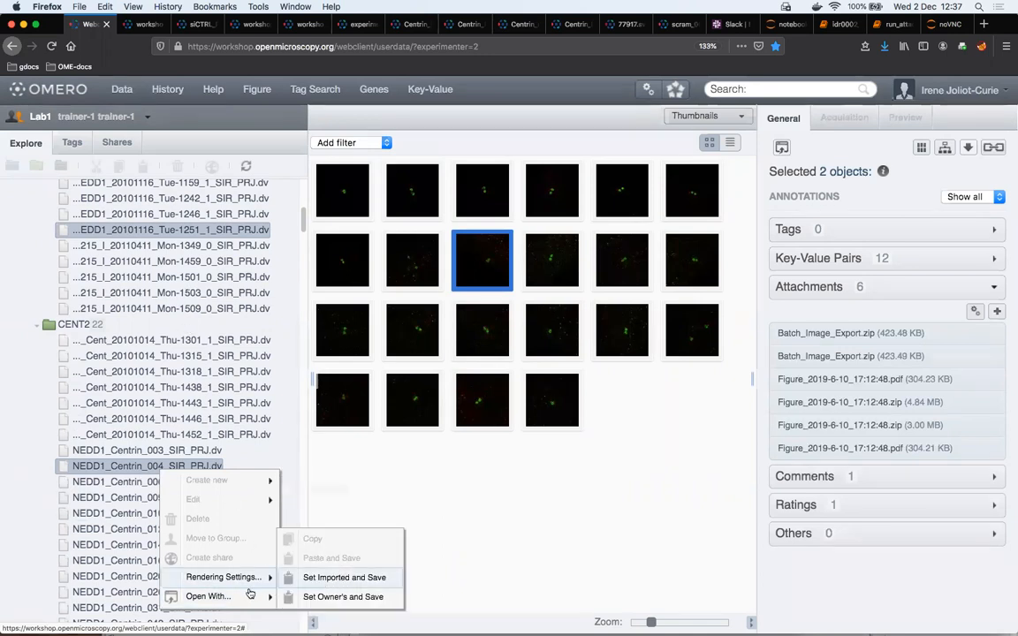
pyautogui.moveTo(269, 598)
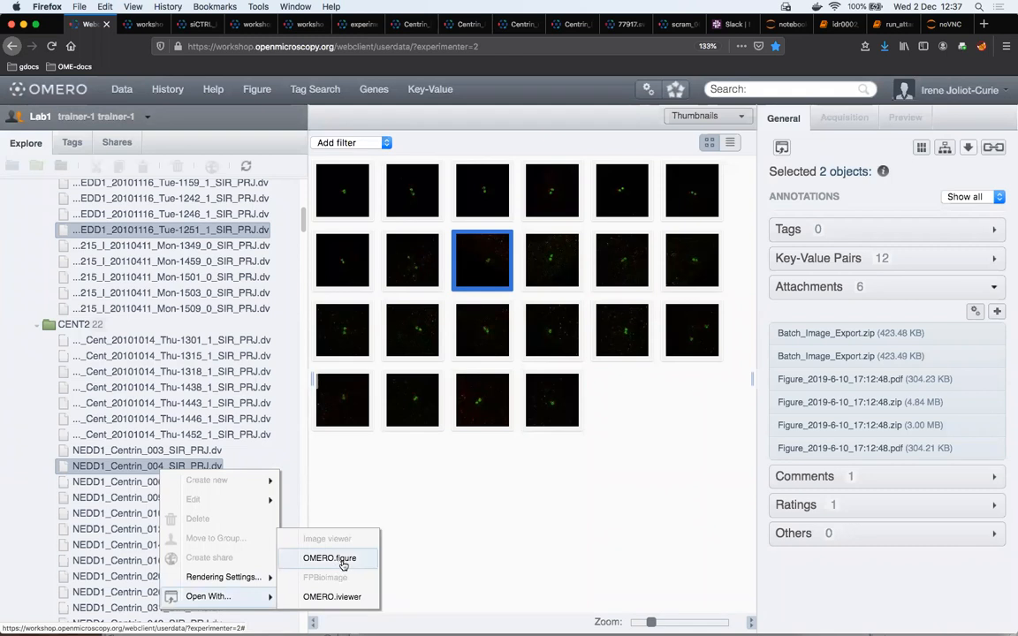
pyautogui.click(343, 565)
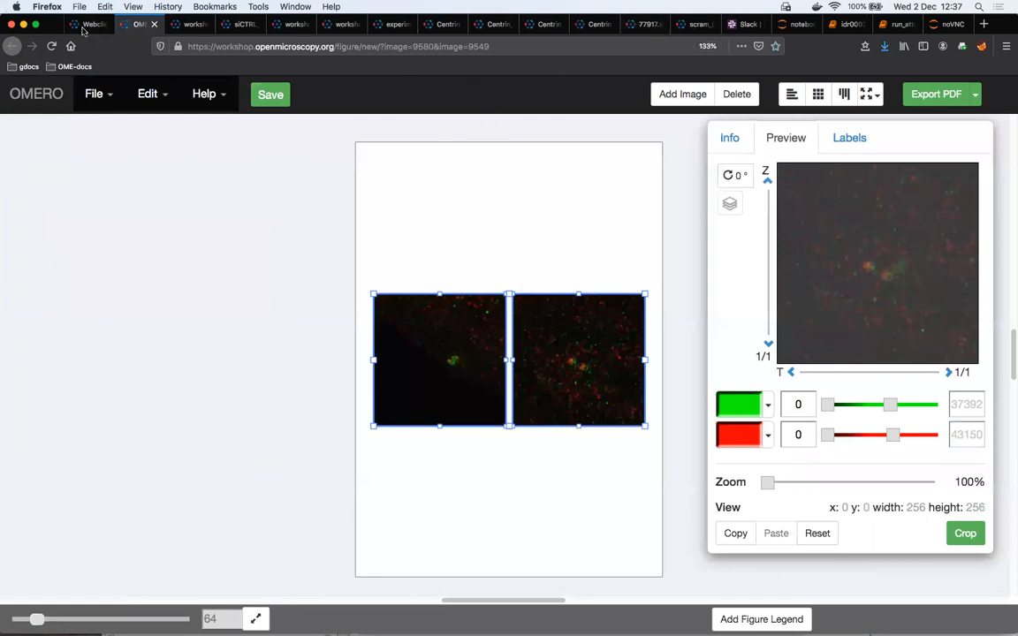
# Stack the two image panels vertically in the page's upper left, the CDK5RAP2-C image on top, and align them to a grid
pyautogui.click(490, 251)
pyautogui.moveTo(550, 311); pyautogui.dragTo(448, 195)
pyautogui.moveTo(471, 369); pyautogui.dragTo(494, 385)
pyautogui.moveTo(505, 265); pyautogui.dragTo(479, 254)
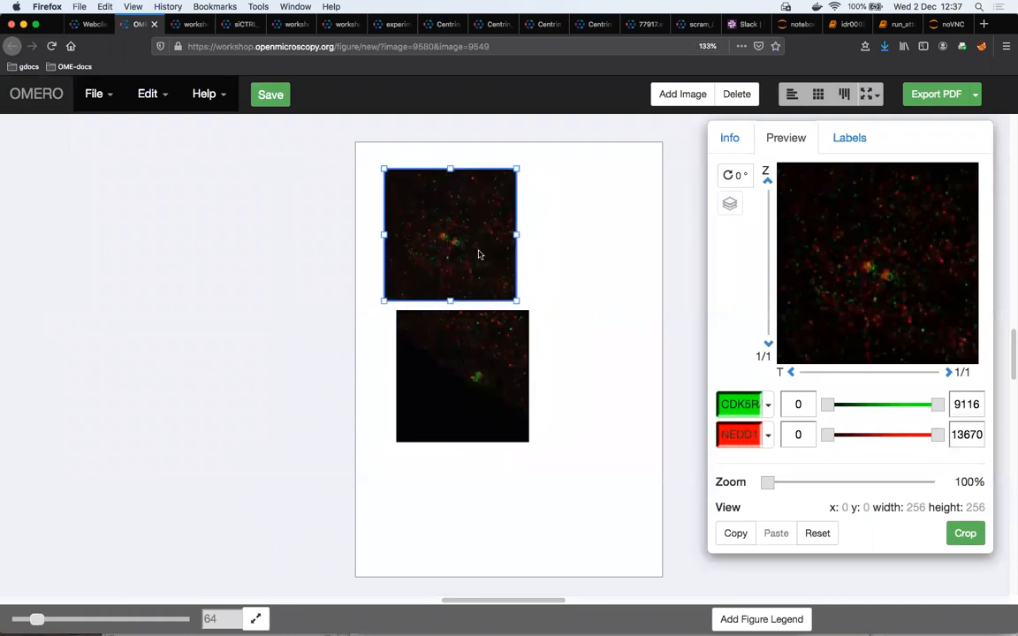
pyautogui.moveTo(475, 340); pyautogui.dragTo(450, 309)
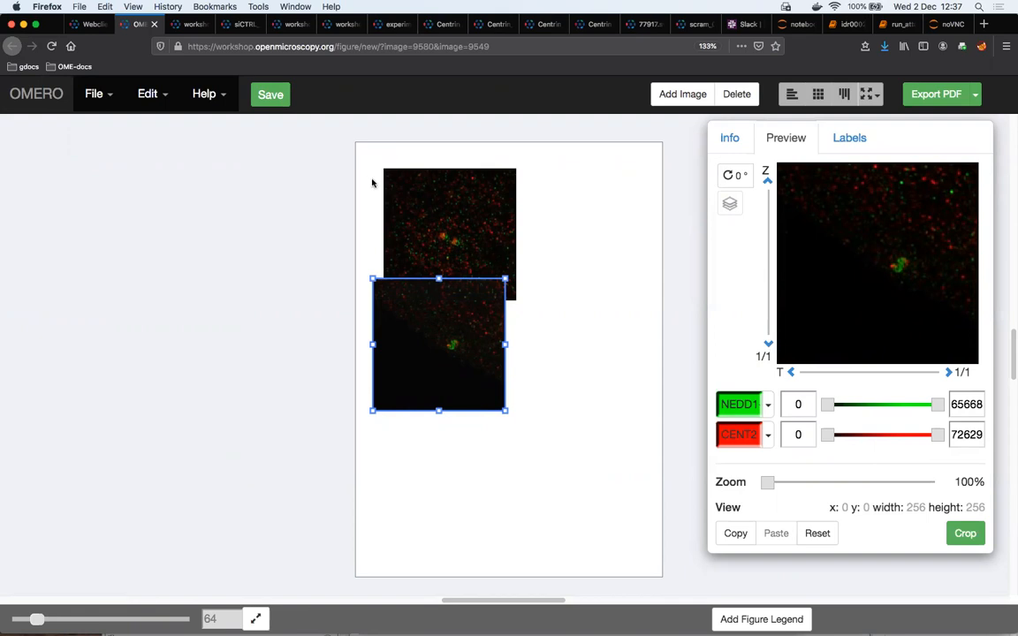
pyautogui.moveTo(327, 150); pyautogui.dragTo(468, 286)
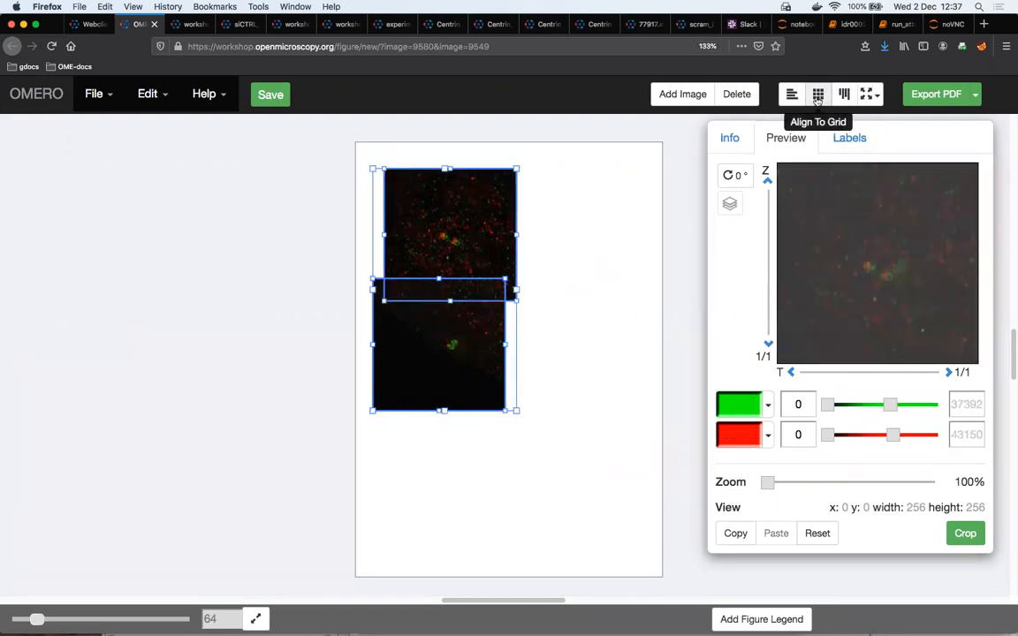
pyautogui.click(817, 95)
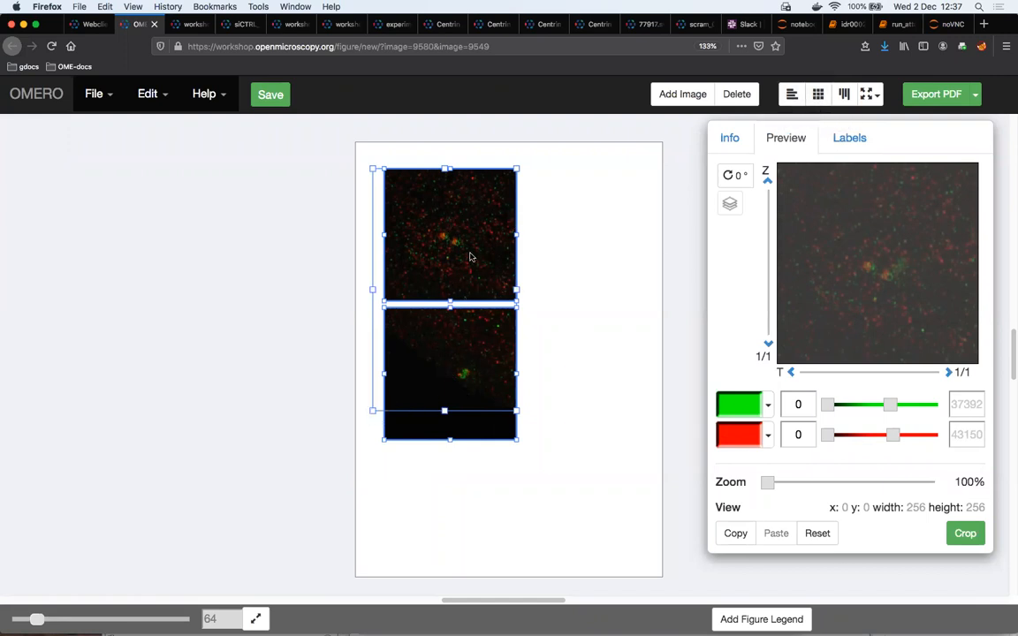
# Shrink both panels to less than half their size and paste two copies of the pair beside them to form three columns
pyautogui.moveTo(372, 412); pyautogui.dragTo(386, 325)
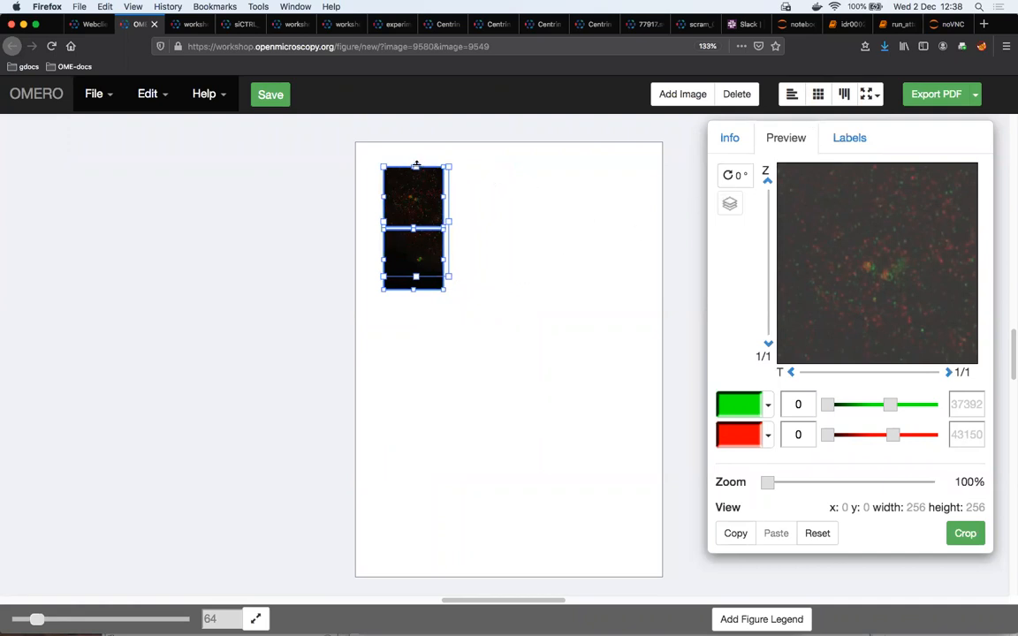
pyautogui.press('super+v')
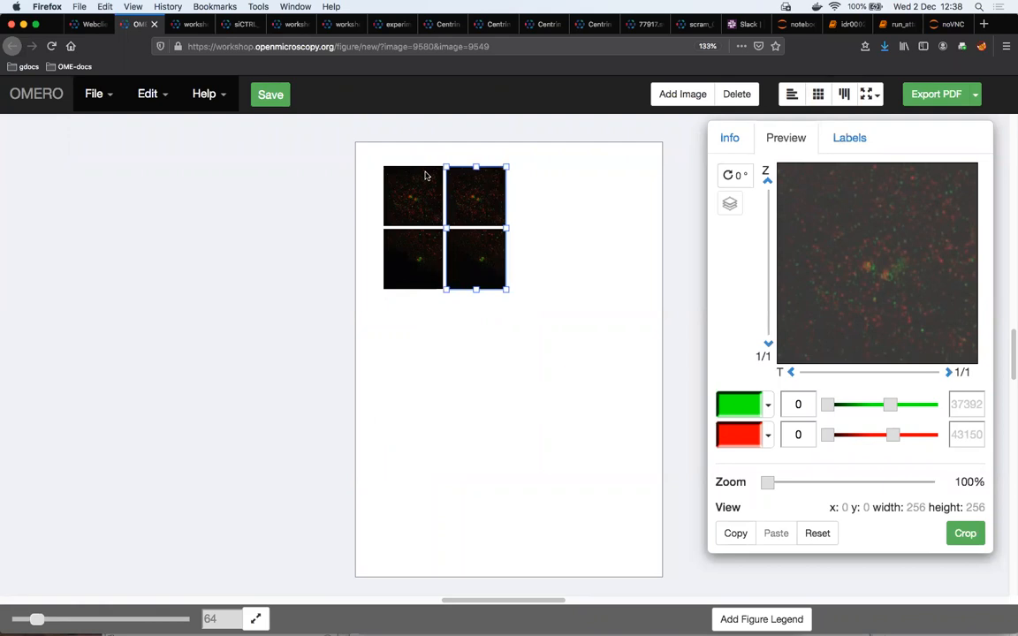
pyautogui.press('super+v')
# Nudge all six panels right and slightly down to centre them in the upper part of the page
pyautogui.press('super+a')
pyautogui.press('Right')
pyautogui.press('Right')
pyautogui.press('Right')
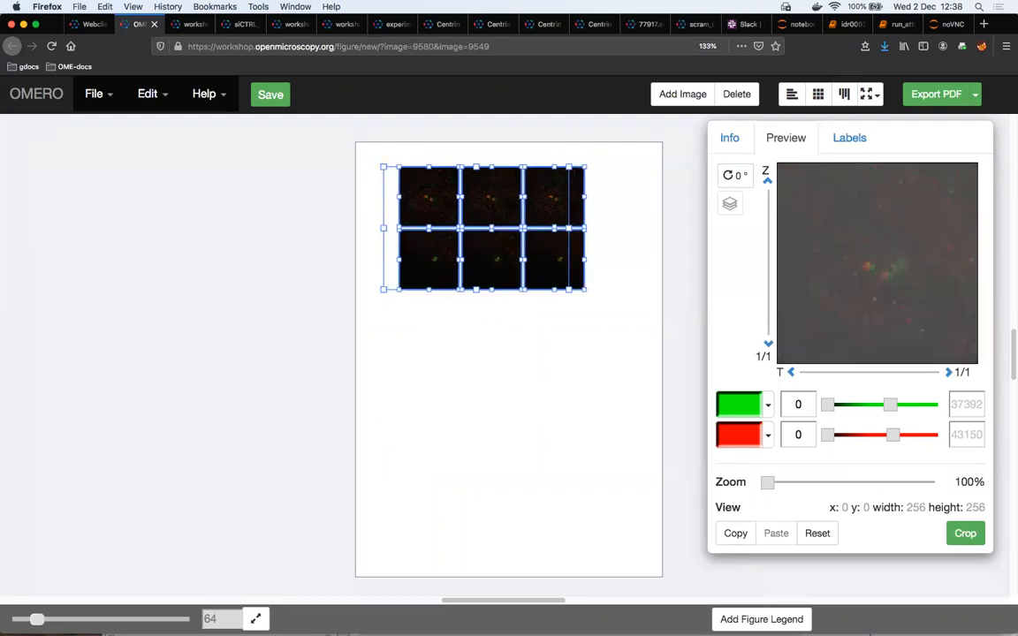
pyautogui.press('Down')
pyautogui.press('Down')
pyautogui.press('Right')
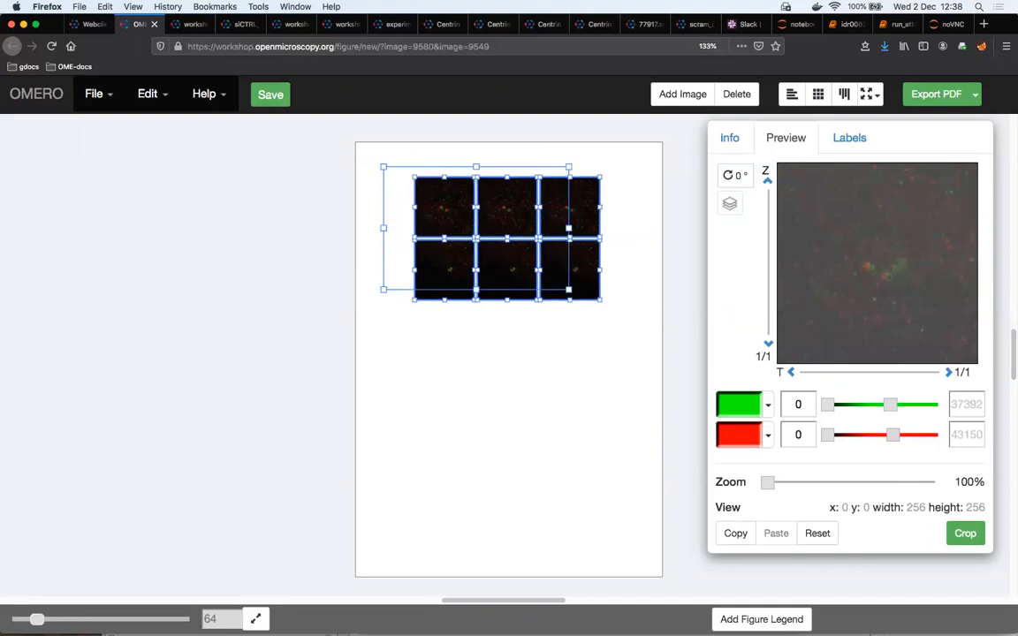
pyautogui.press('Up')
pyautogui.press('Right')
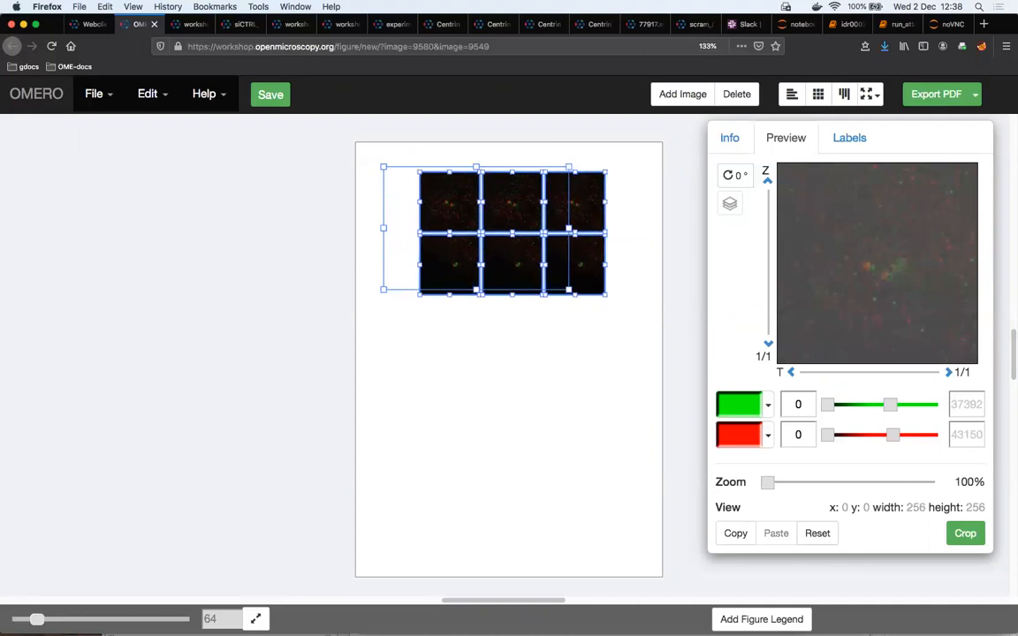
pyautogui.click(456, 347)
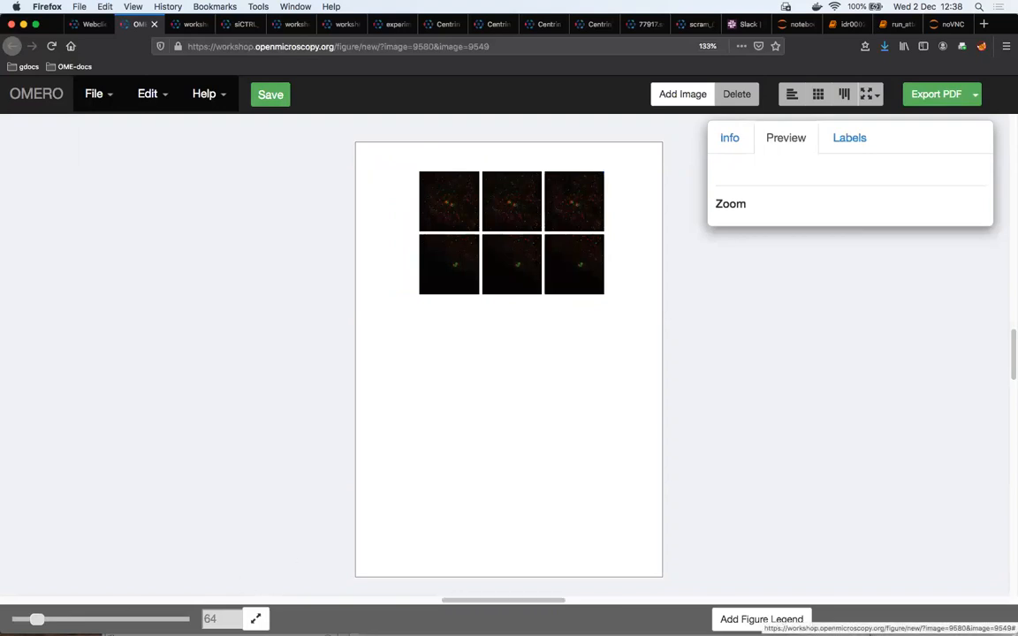
# Turn off the red channel in the first column's panels and the green channel in the second column's panels
pyautogui.moveTo(37, 620); pyautogui.dragTo(47, 620)
pyautogui.scroll(4, 562, 491)
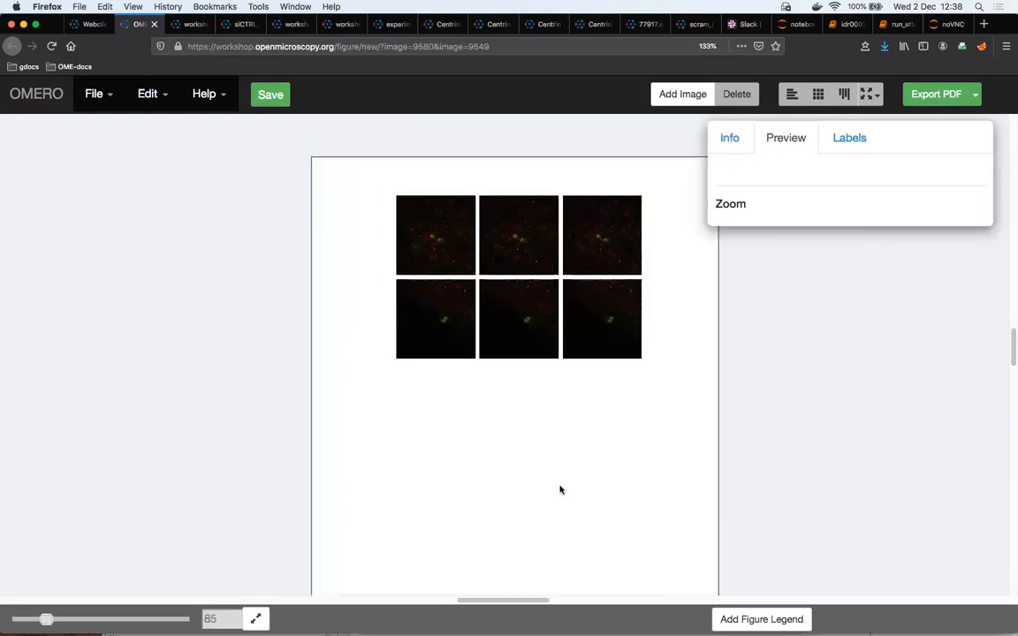
pyautogui.moveTo(423, 277); pyautogui.dragTo(431, 497)
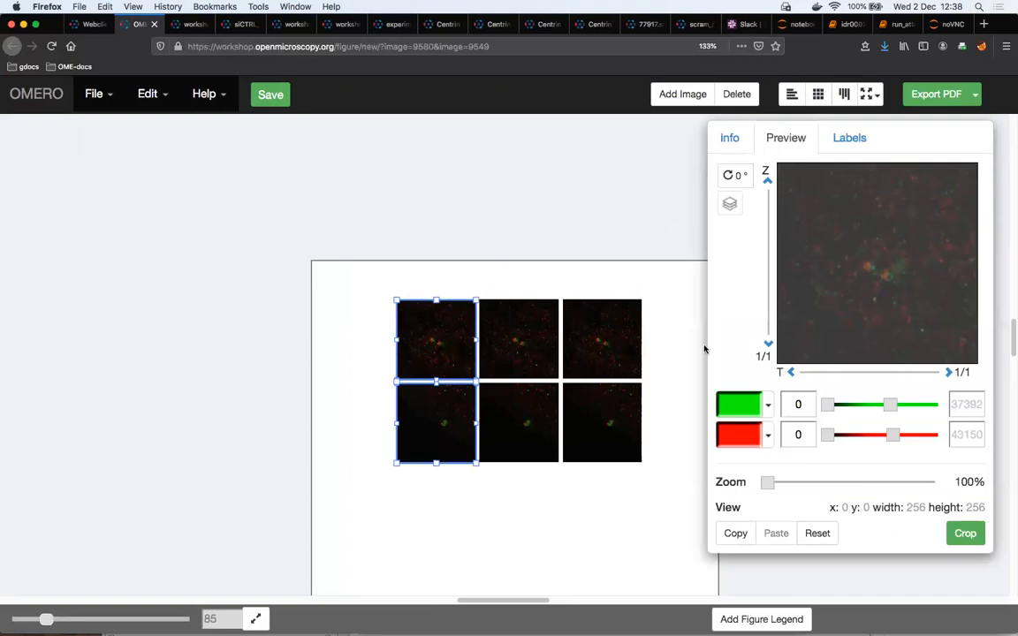
pyautogui.moveTo(515, 278); pyautogui.dragTo(519, 465)
pyautogui.click(745, 407)
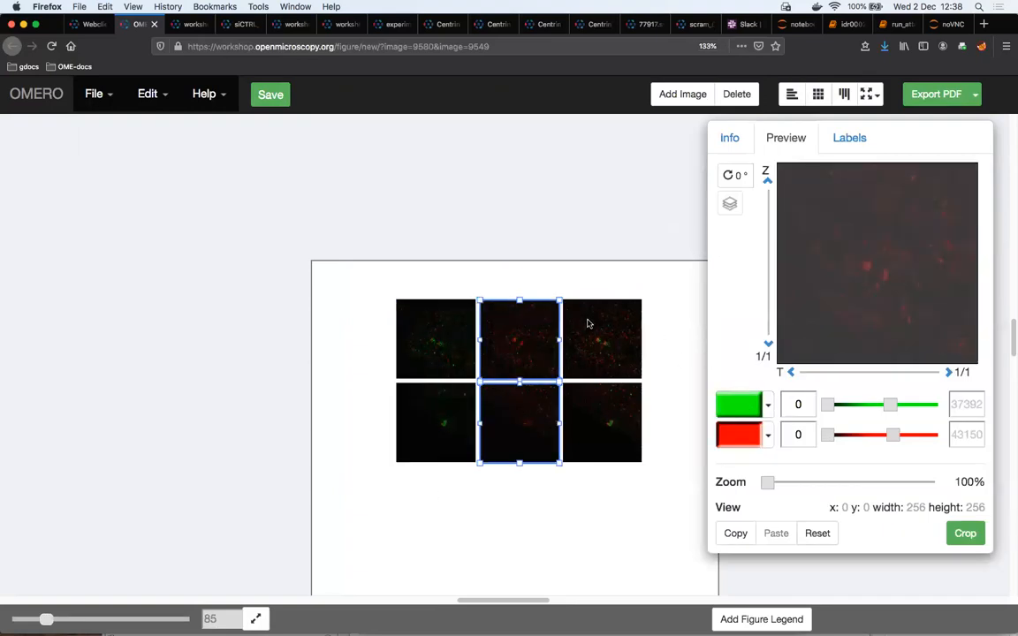
# Brighten the panels by column: green range 3694–13628 in the first, stronger red in the second, green maximum 19070 and red maximum 14719 in the third
pyautogui.moveTo(389, 262); pyautogui.dragTo(450, 443)
pyautogui.moveTo(888, 406); pyautogui.dragTo(850, 406)
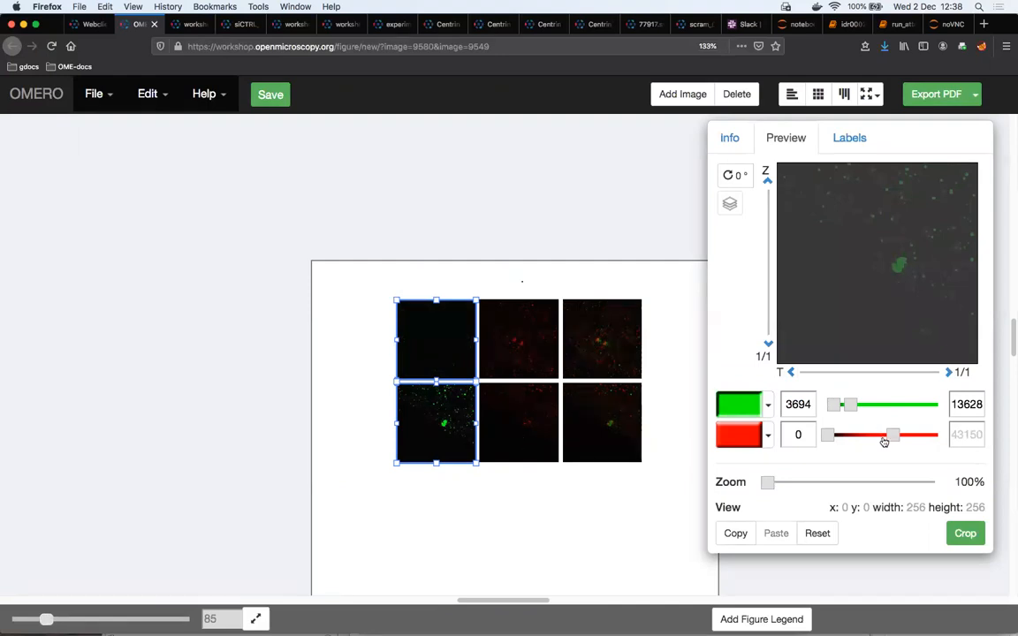
pyautogui.moveTo(889, 440); pyautogui.dragTo(845, 440)
pyautogui.moveTo(587, 282); pyautogui.dragTo(600, 419)
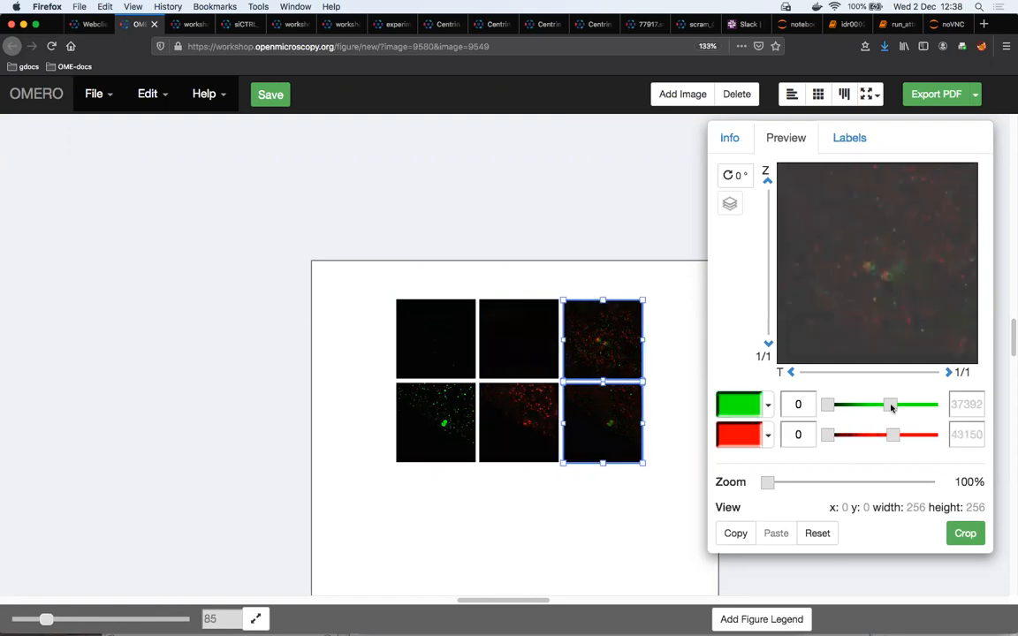
pyautogui.moveTo(889, 404); pyautogui.dragTo(849, 435)
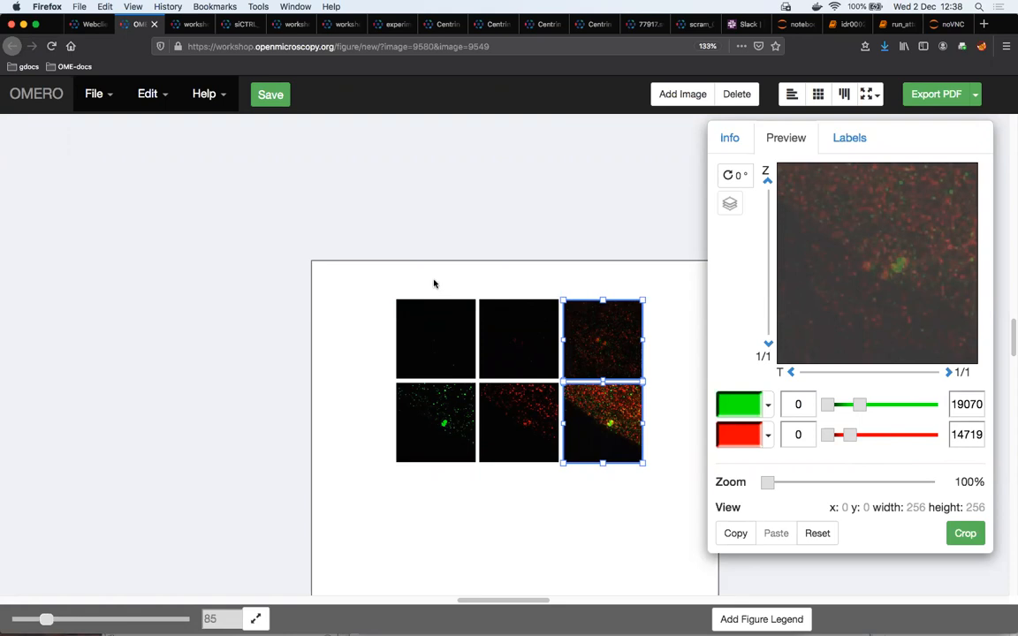
# Zoom all six panels' images to 381% and recentre the bottom and top rows on their bright central spots
pyautogui.moveTo(431, 277); pyautogui.dragTo(591, 437)
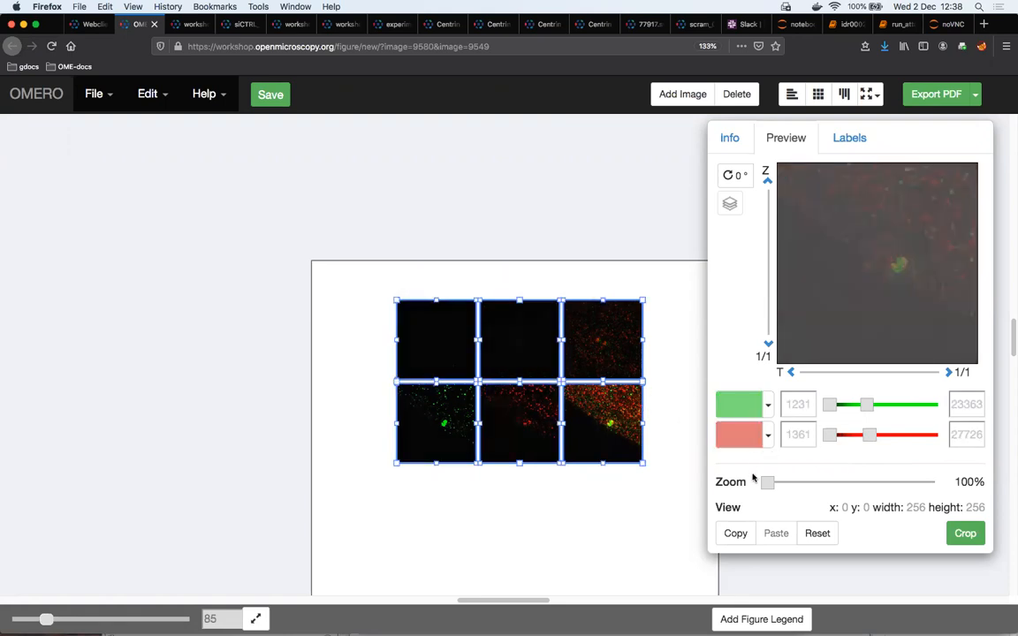
pyautogui.moveTo(768, 482); pyautogui.dragTo(820, 488)
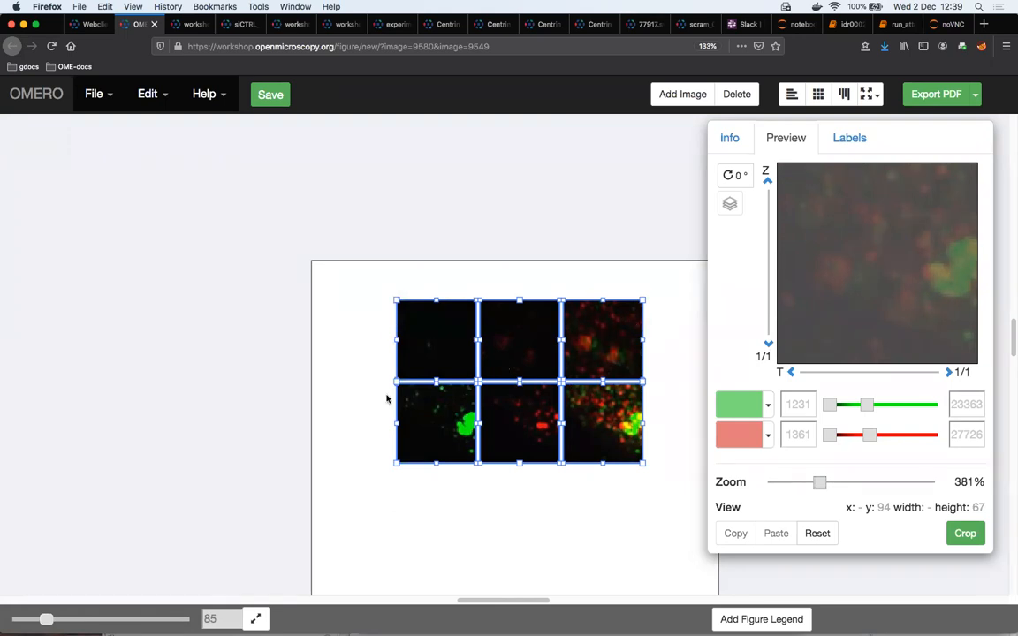
pyautogui.moveTo(352, 406); pyautogui.dragTo(656, 431)
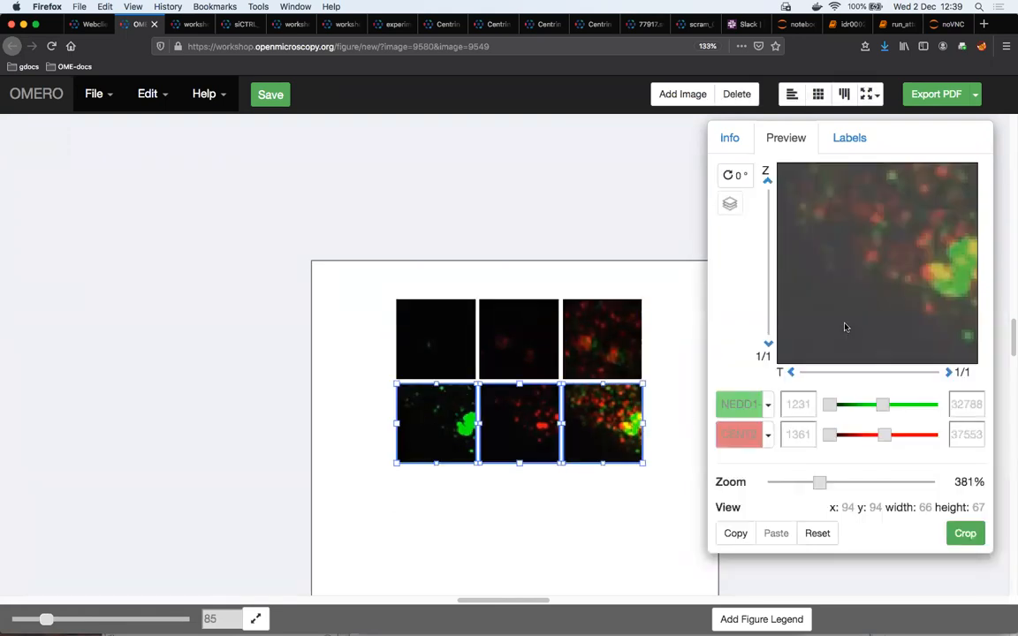
pyautogui.moveTo(845, 327); pyautogui.dragTo(842, 288)
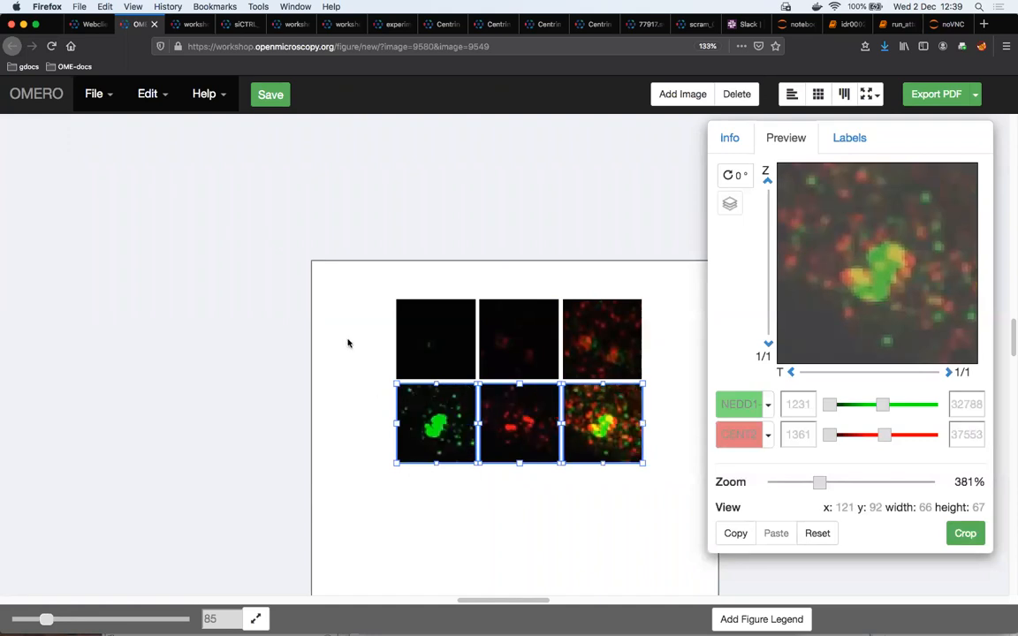
pyautogui.moveTo(362, 326); pyautogui.dragTo(667, 347)
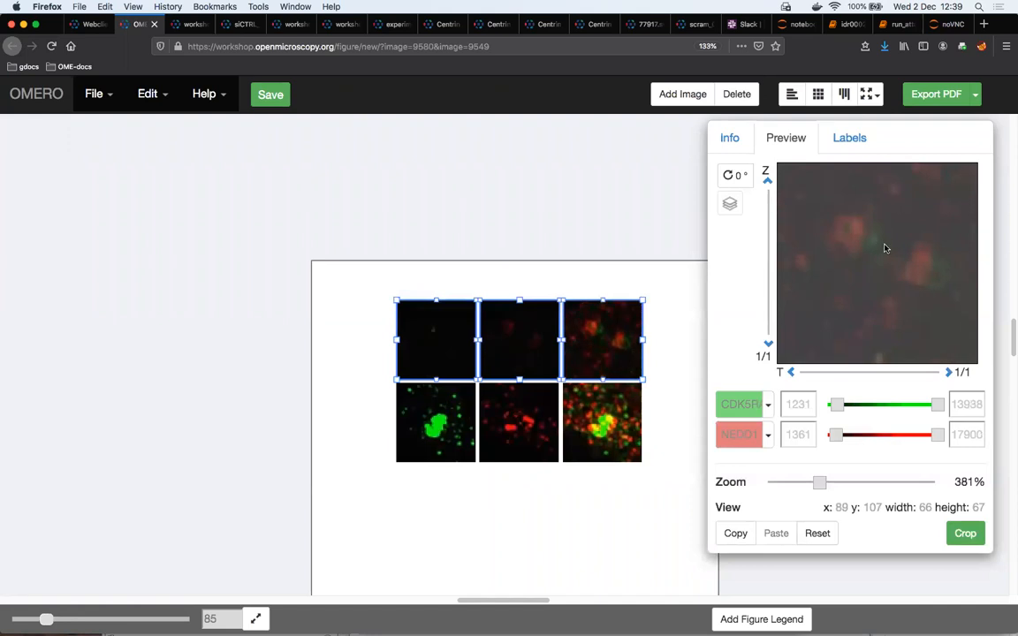
pyautogui.moveTo(881, 264); pyautogui.dragTo(876, 278)
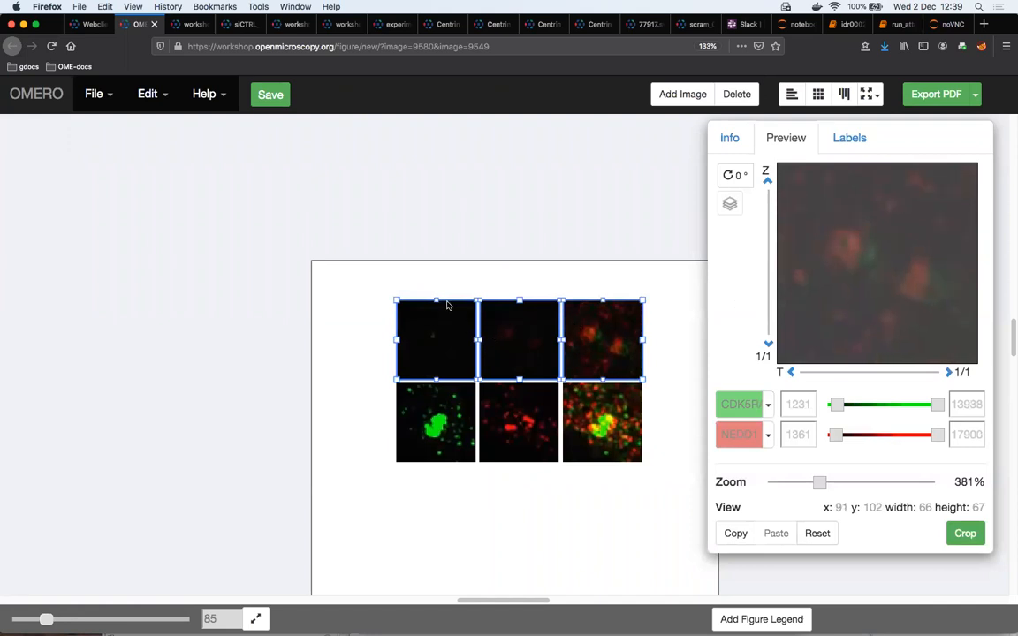
# Lower the green maximum to 11591 in the first column and the red maximum to 18998 in the second column
pyautogui.moveTo(439, 276); pyautogui.dragTo(442, 409)
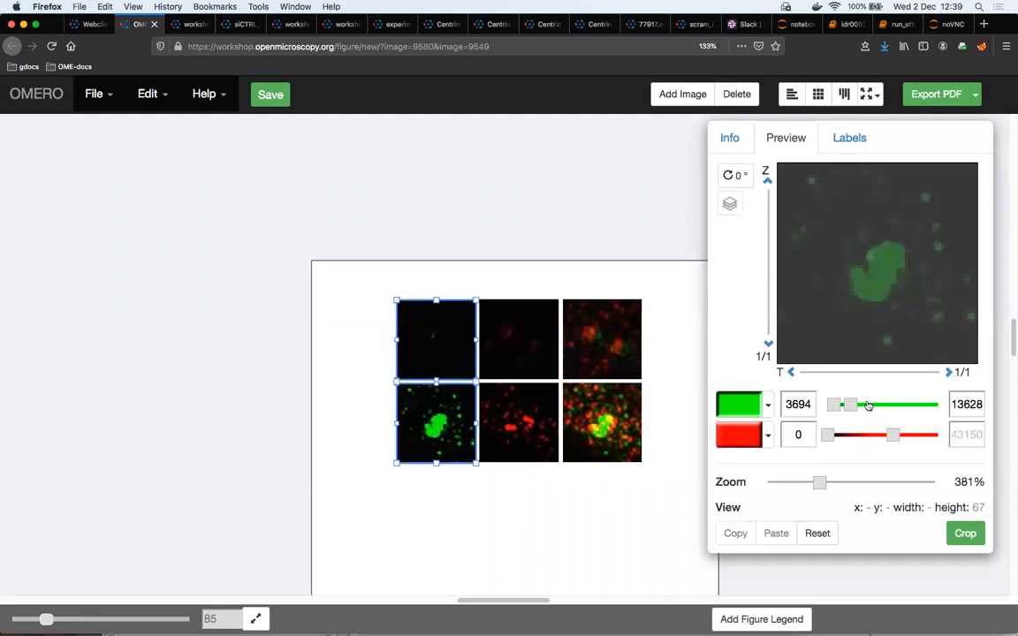
pyautogui.moveTo(857, 407); pyautogui.dragTo(841, 405)
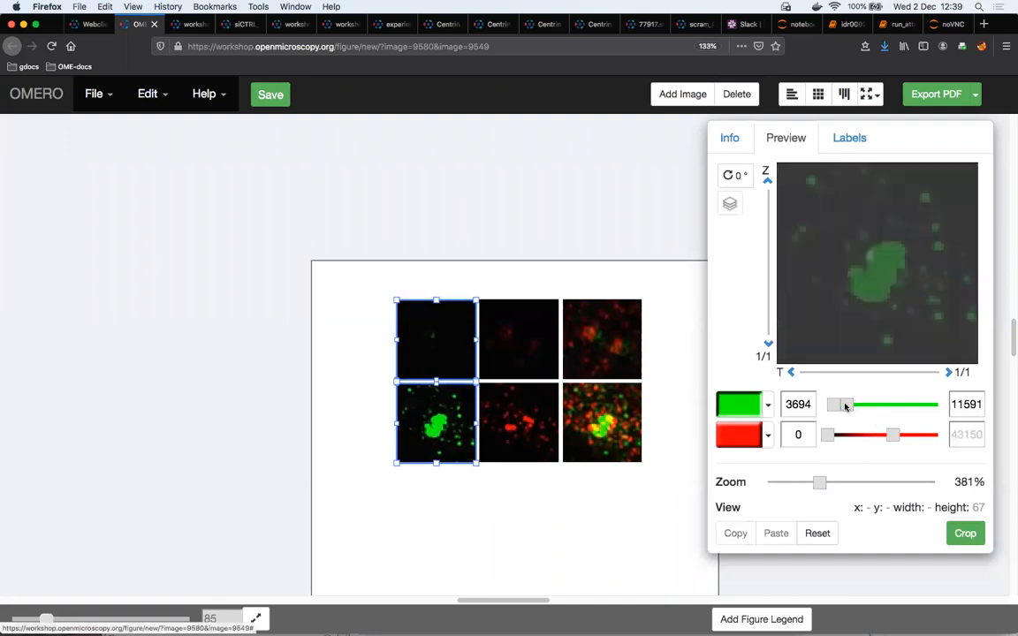
pyautogui.moveTo(503, 278); pyautogui.dragTo(520, 413)
pyautogui.moveTo(866, 435); pyautogui.dragTo(856, 434)
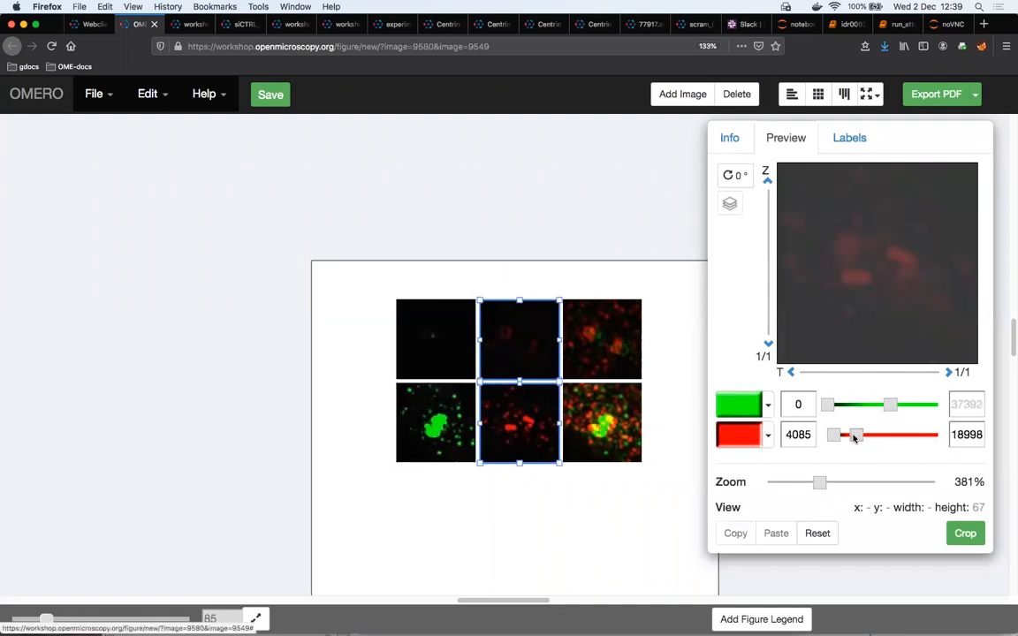
# Add 18 pt labels created from the channel names above the outside top edge of the three top-row panels
pyautogui.moveTo(331, 258); pyautogui.dragTo(608, 345)
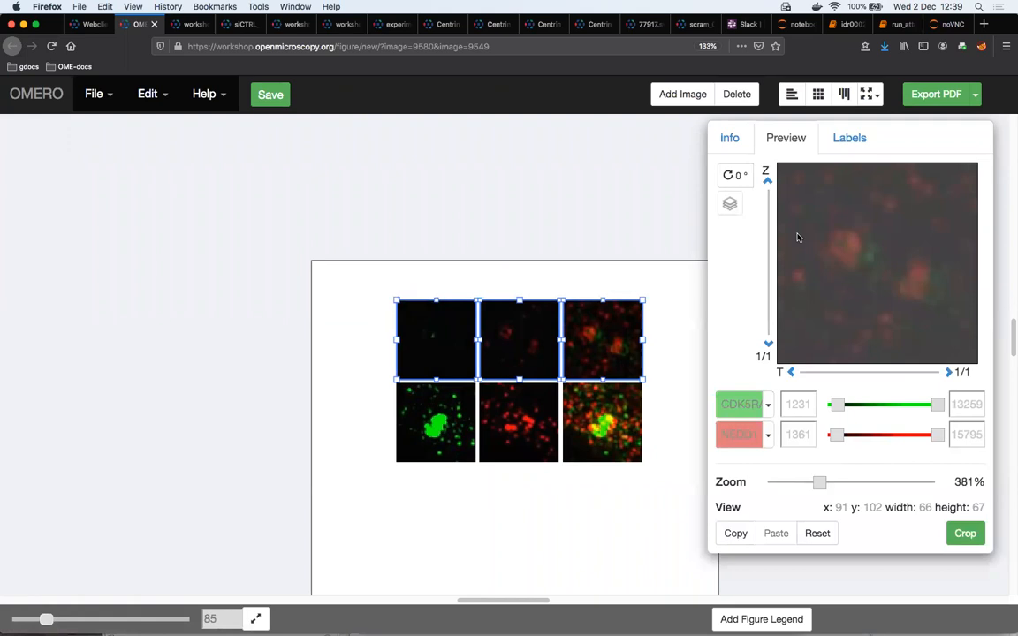
pyautogui.click(848, 142)
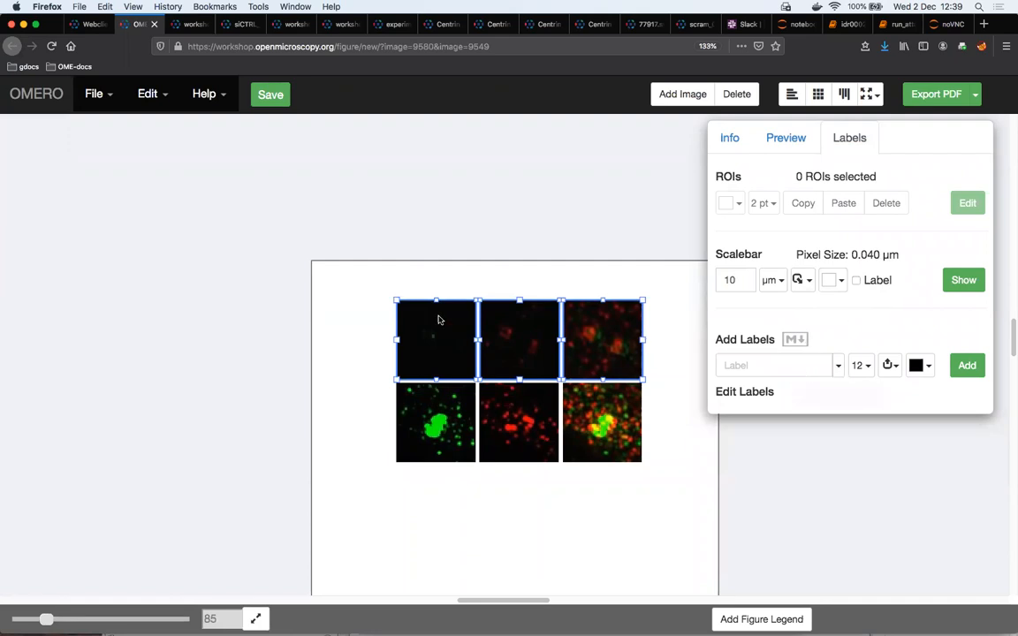
pyautogui.click(838, 365)
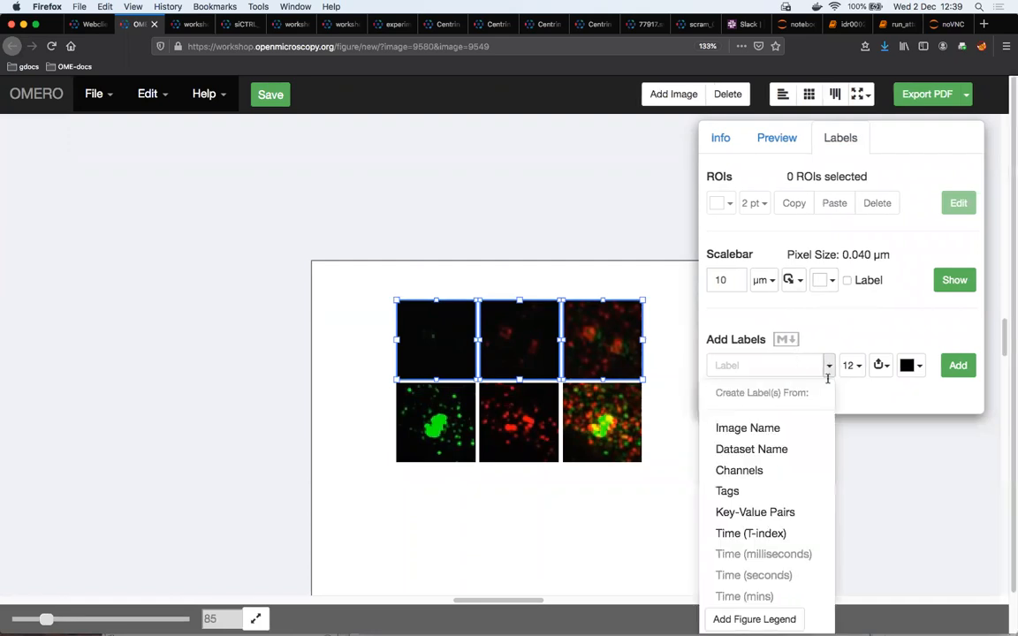
pyautogui.click(723, 471)
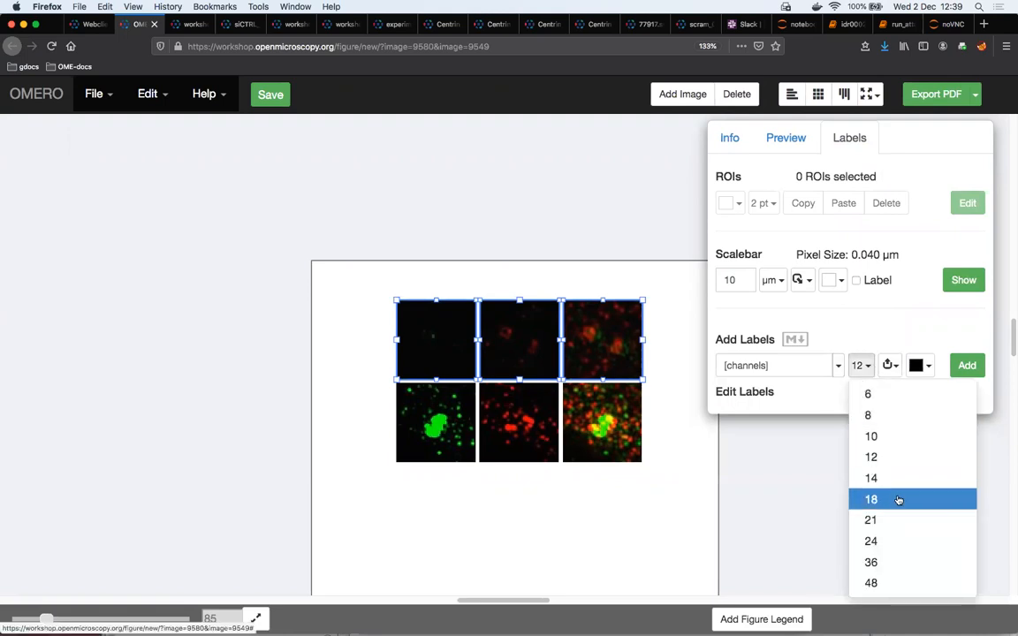
pyautogui.click(898, 499)
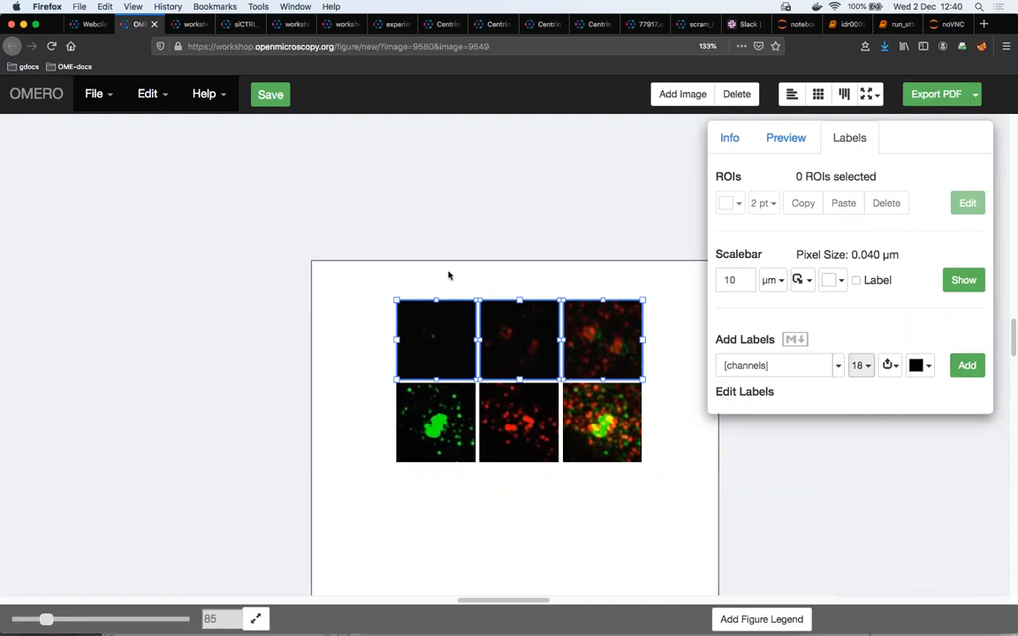
pyautogui.click(890, 365)
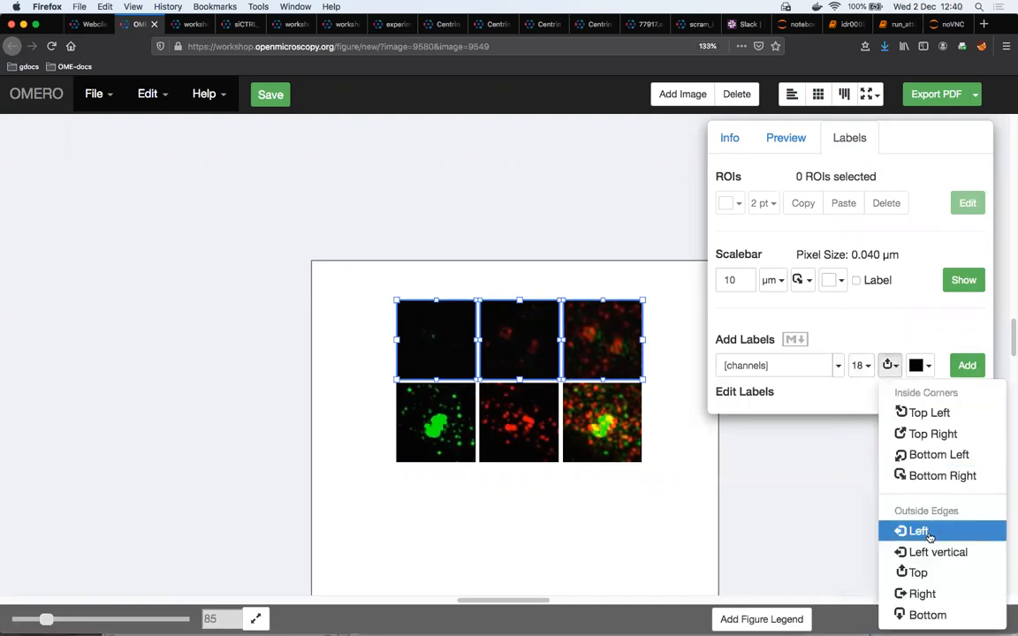
pyautogui.click(915, 572)
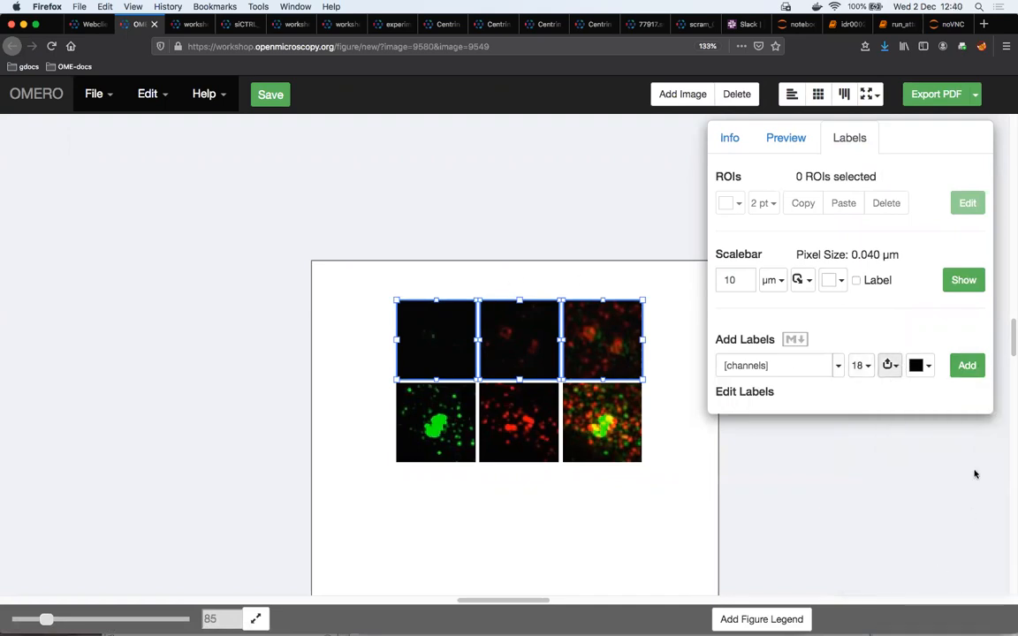
pyautogui.click(968, 367)
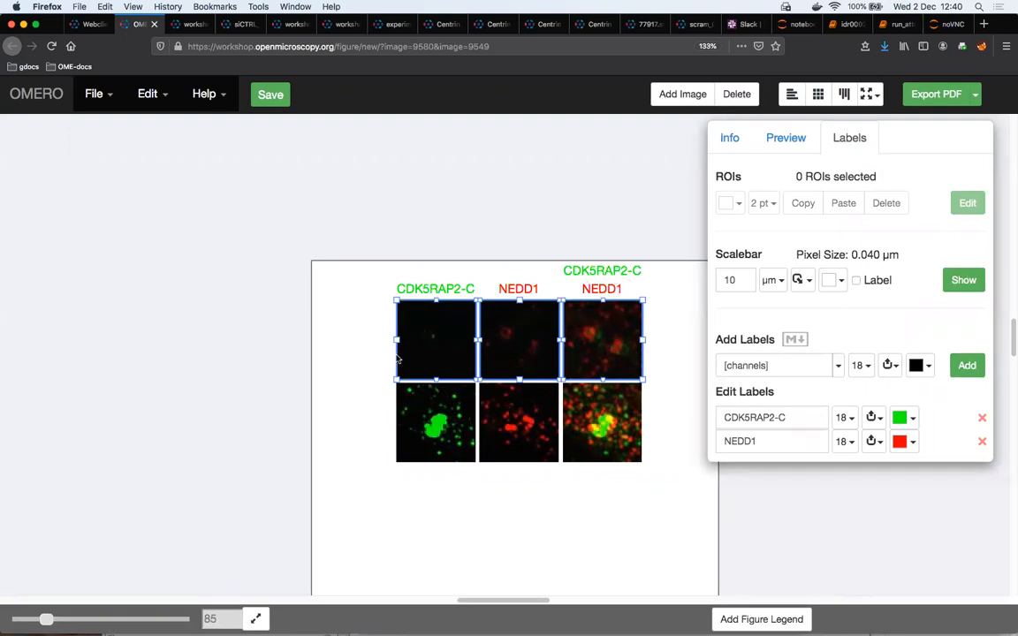
# Label both first-column panels with their dataset names at 18 pt, placed vertically along the outside left edge
pyautogui.moveTo(427, 504); pyautogui.dragTo(437, 349)
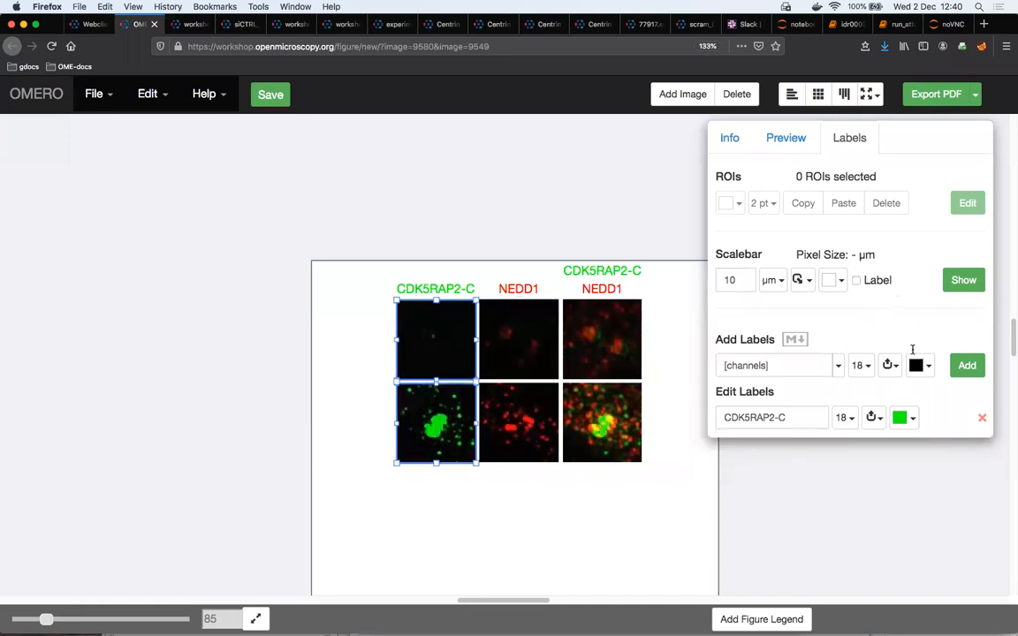
pyautogui.click(837, 364)
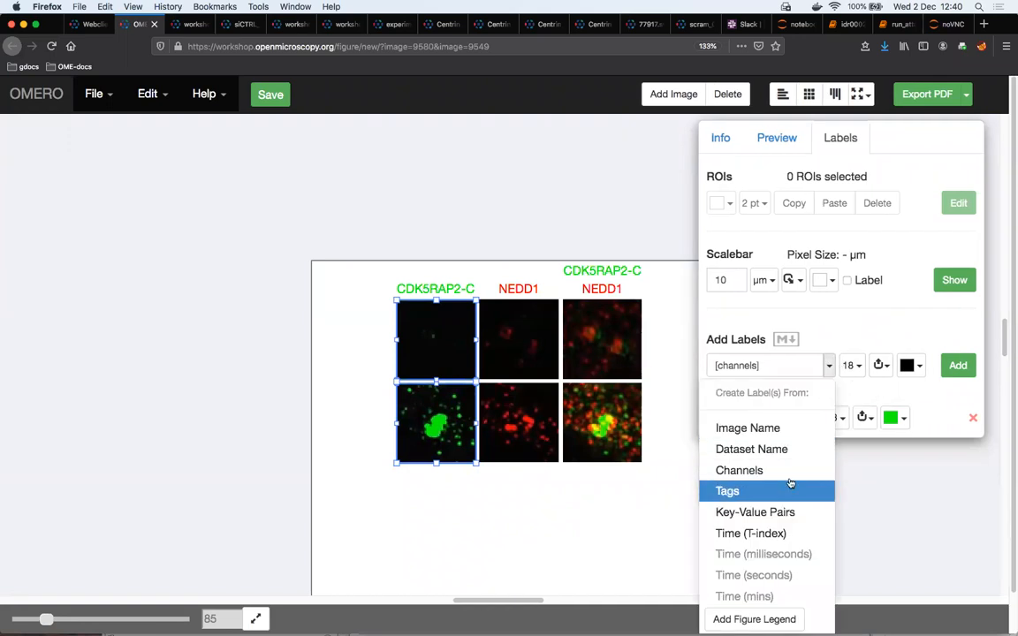
pyautogui.click(776, 452)
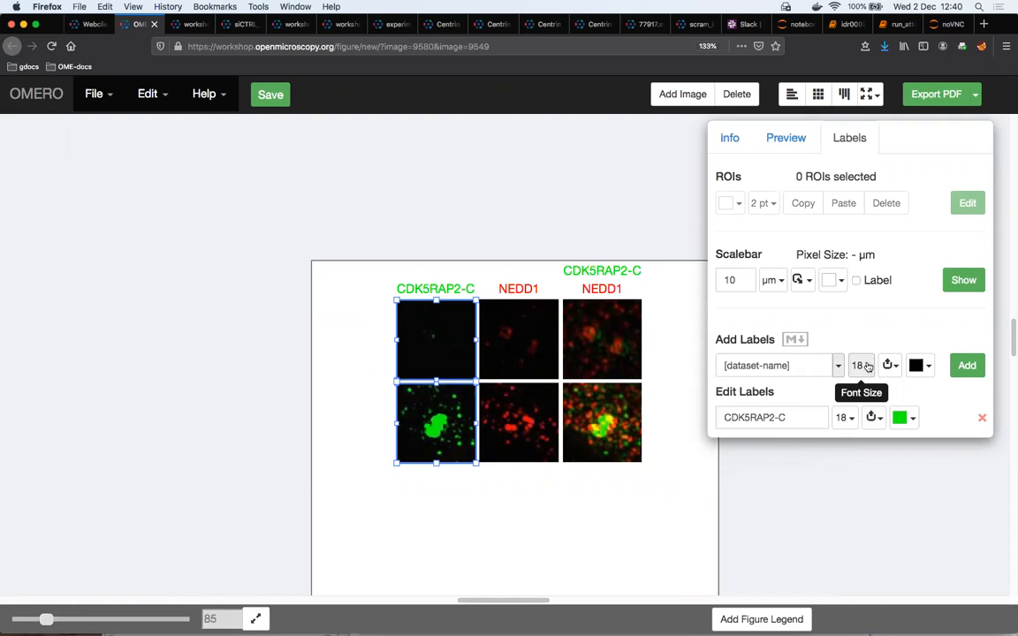
pyautogui.click(888, 365)
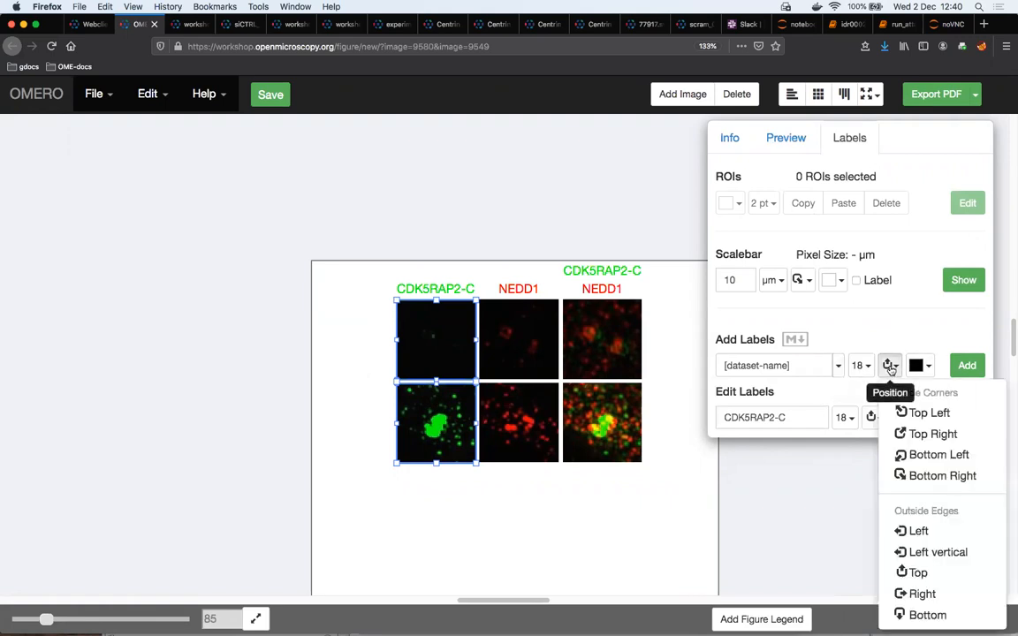
pyautogui.click(935, 552)
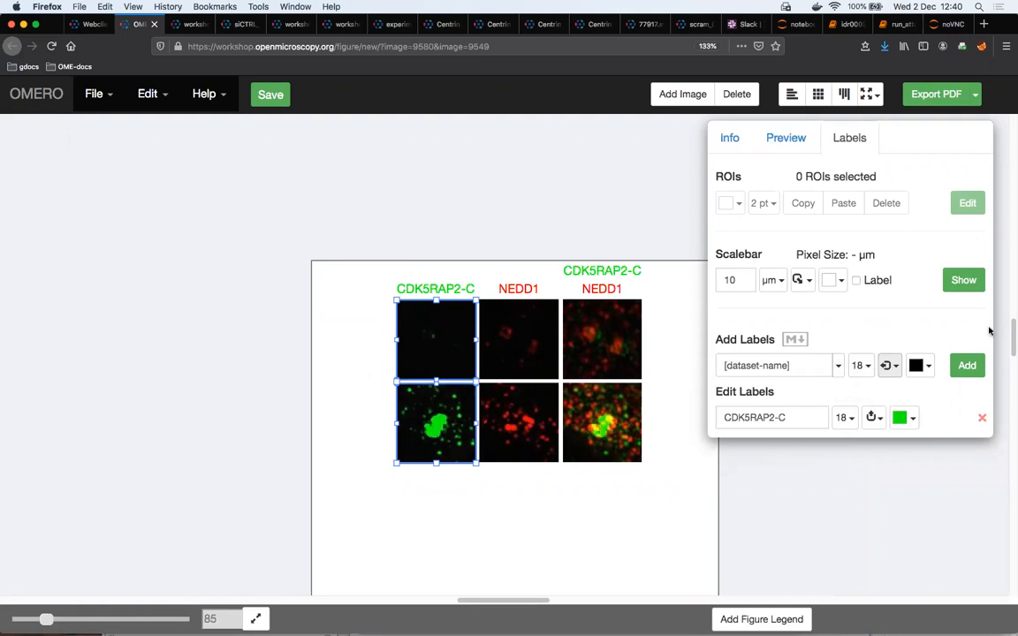
pyautogui.click(969, 366)
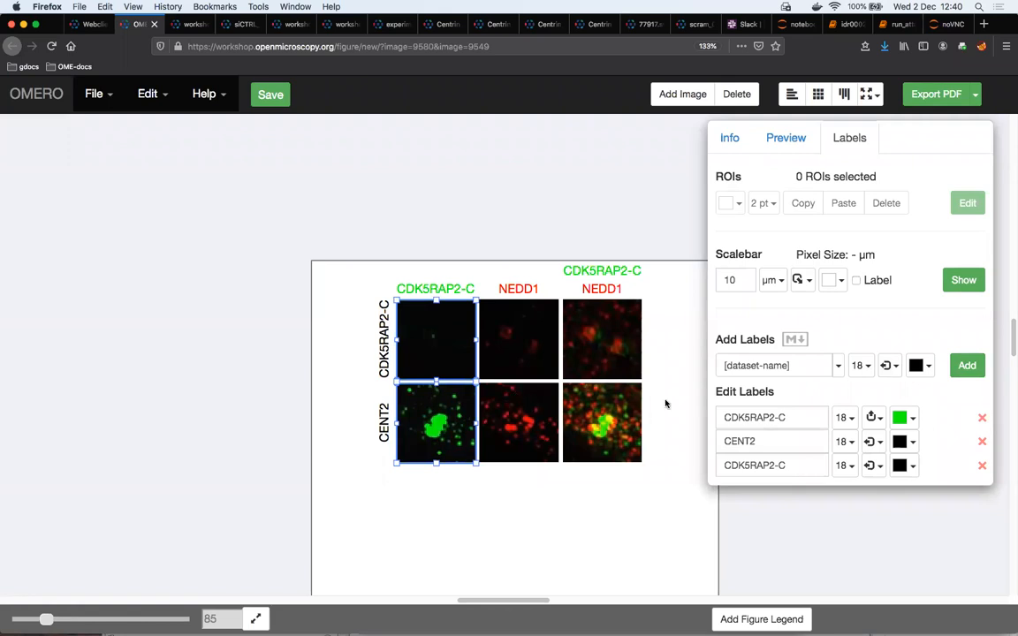
# Move all six panels together to the left on the page, by about half a panel width
pyautogui.moveTo(425, 499); pyautogui.dragTo(612, 360)
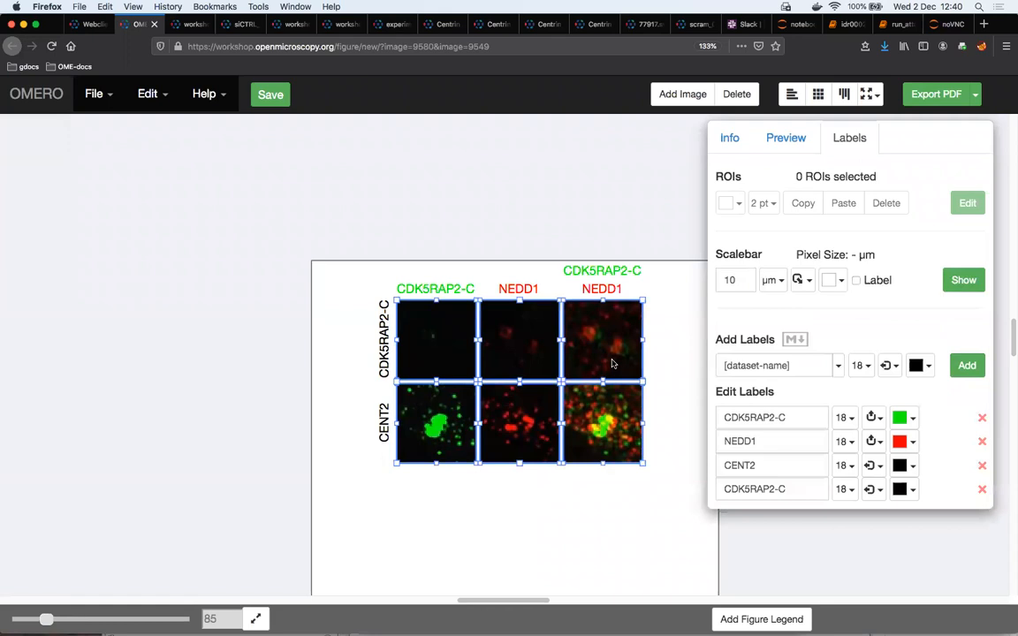
pyautogui.press('Left')
pyautogui.press('Left')
pyautogui.press('Left')
pyautogui.press('Left')
pyautogui.press('Left')
pyautogui.press('Left')
pyautogui.press('Left')
pyautogui.press('Left')
pyautogui.press('Left')
pyautogui.press('Left')
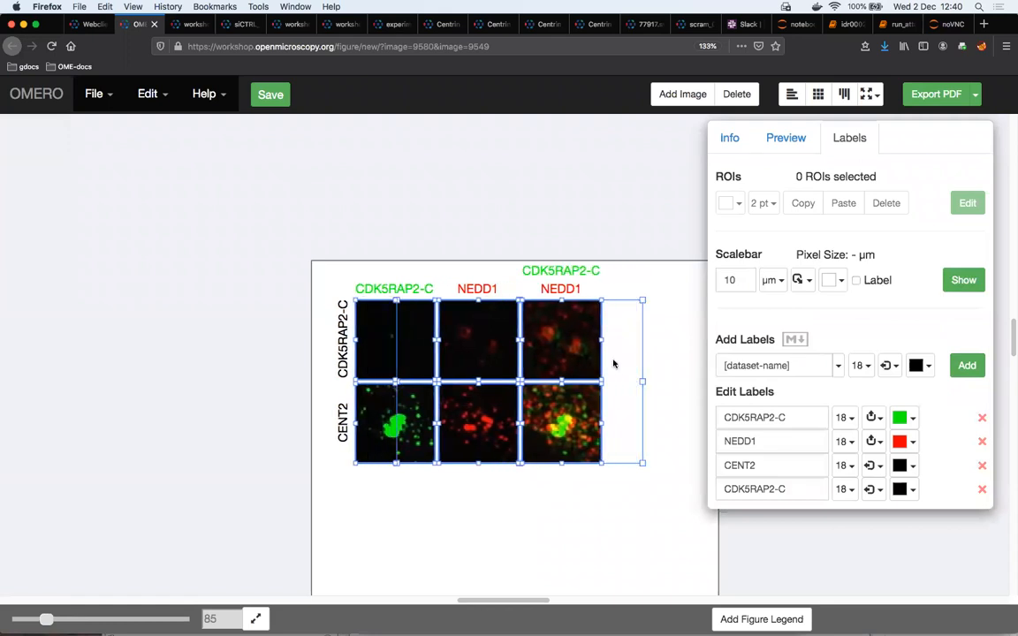
# Add a 500 nm scalebar with its label shown to the bottom-row merged panel
pyautogui.click(572, 508)
pyautogui.click(564, 357)
pyautogui.click(574, 410)
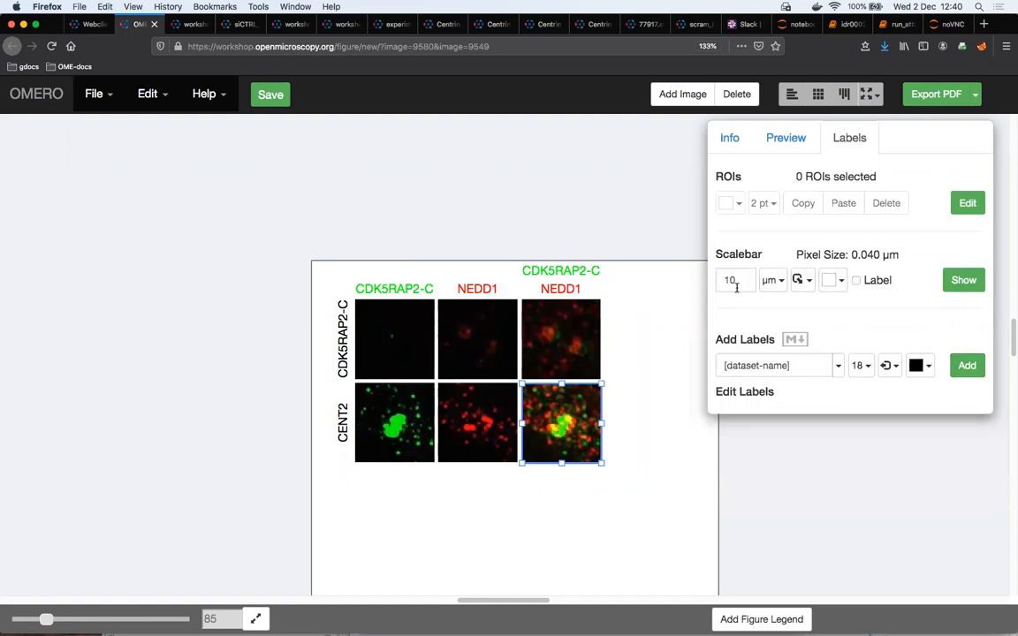
pyautogui.click(778, 280)
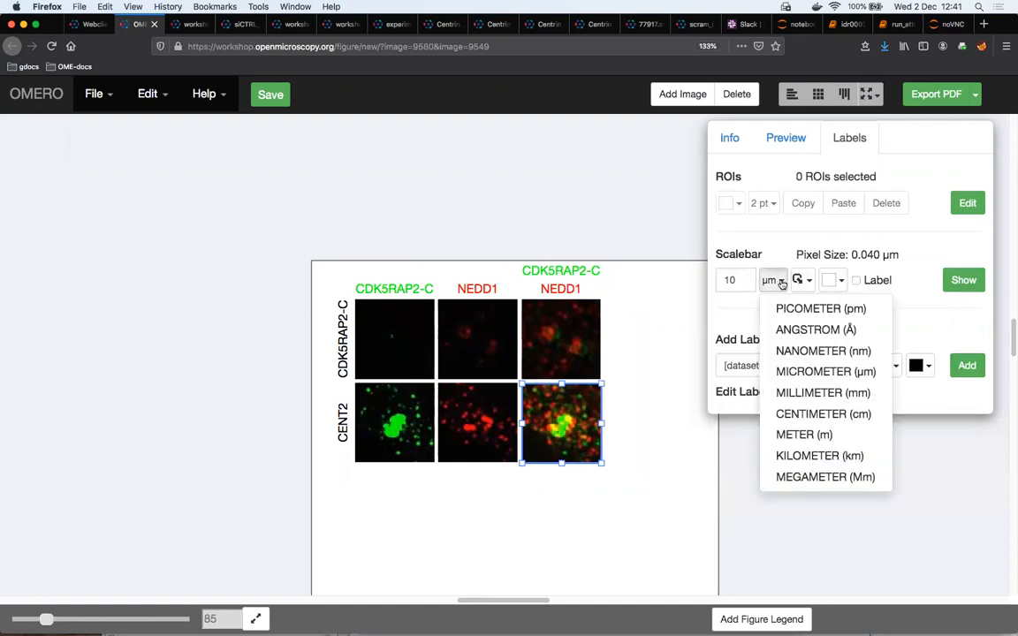
pyautogui.click(822, 350)
pyautogui.click(737, 280)
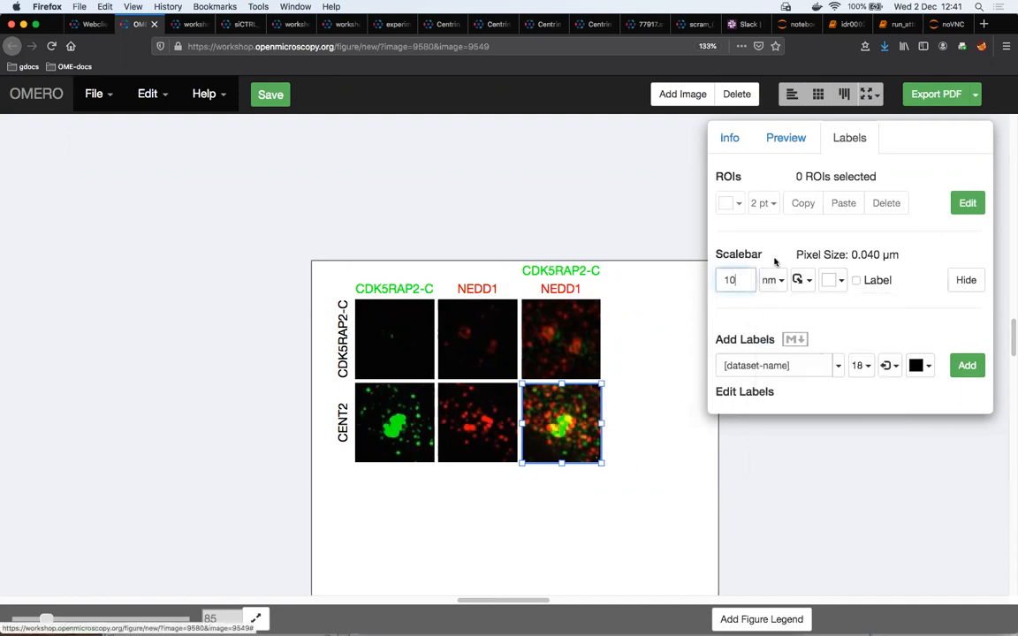
pyautogui.press('BackSpace')
pyautogui.press('BackSpace')
pyautogui.write('50')
pyautogui.click(856, 280)
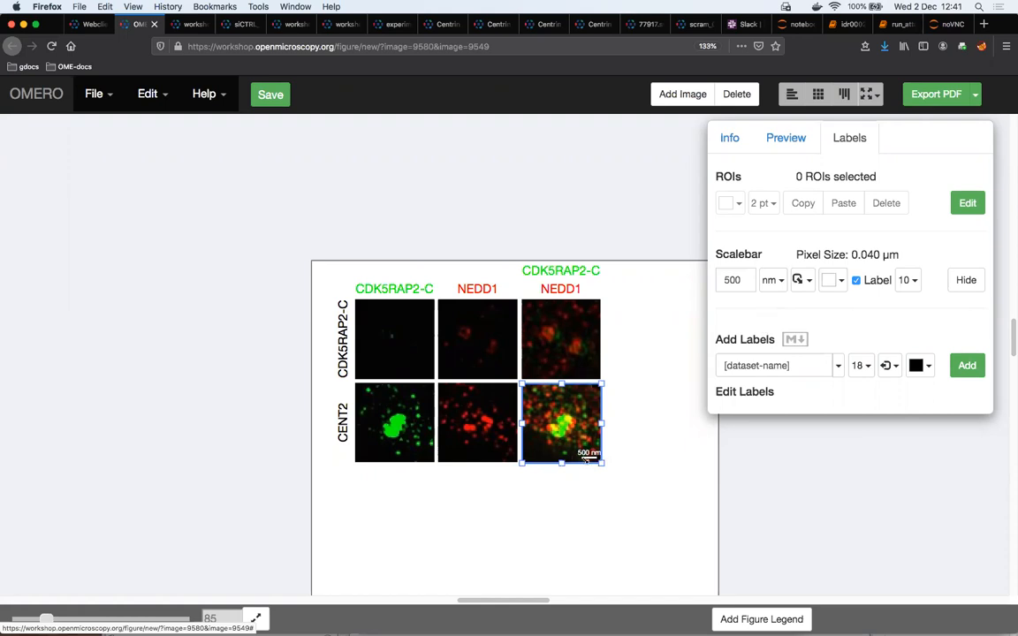
# Duplicate the bottom-row merged panel and zoom the copy's image to 844%
pyautogui.click(581, 315)
pyautogui.click(597, 402)
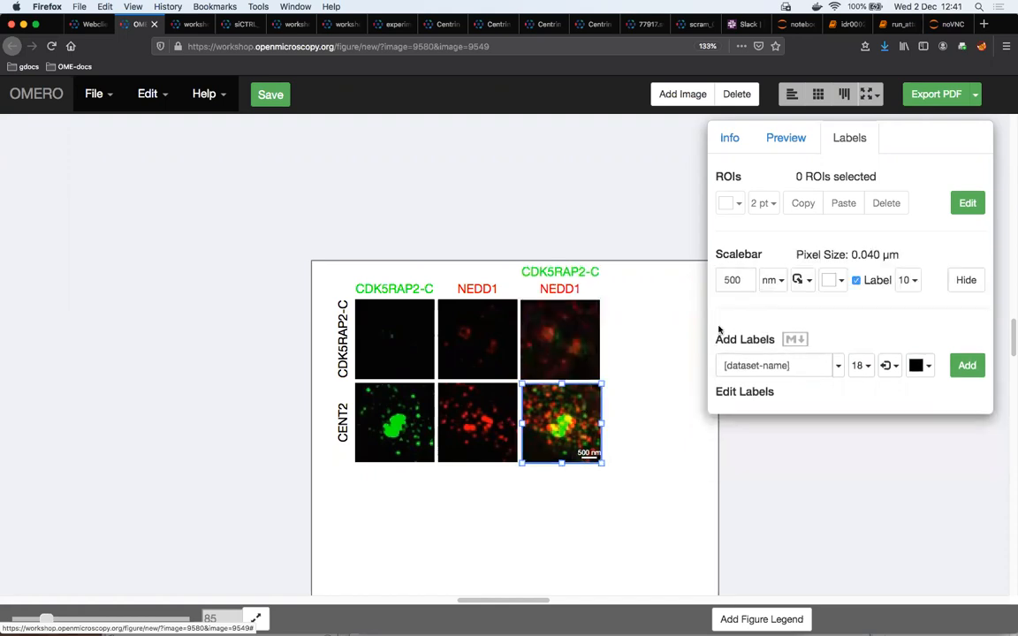
pyautogui.press('super+c')
pyautogui.press('super+v')
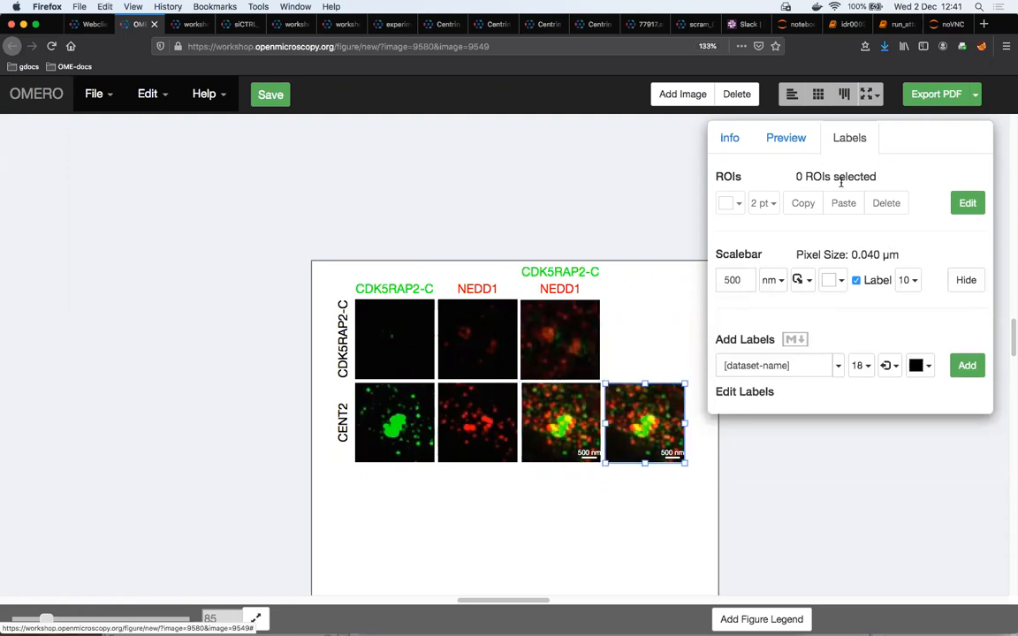
pyautogui.click(787, 146)
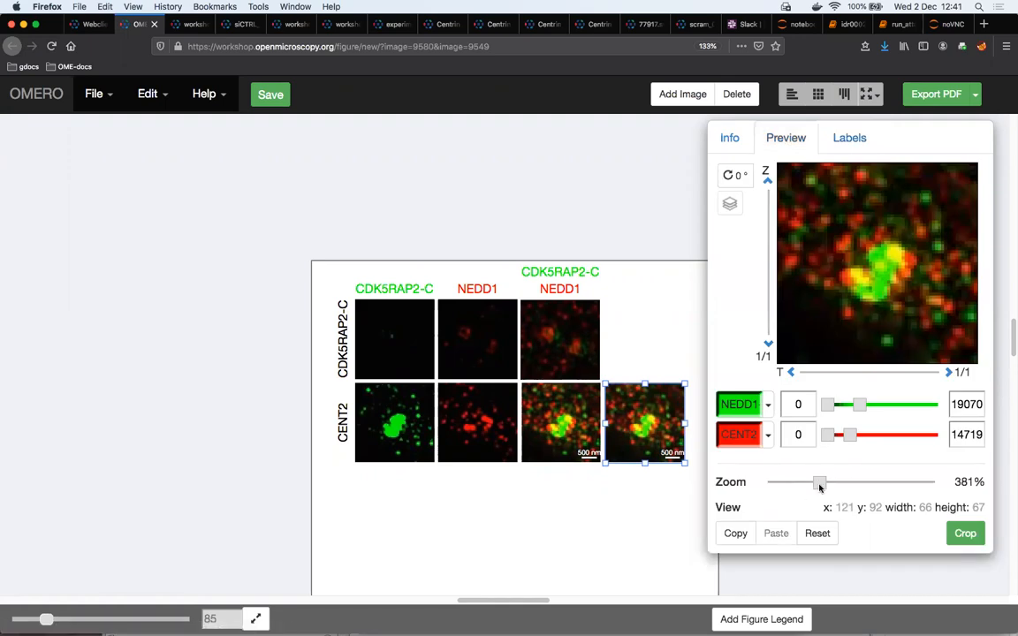
pyautogui.moveTo(820, 483); pyautogui.dragTo(916, 484)
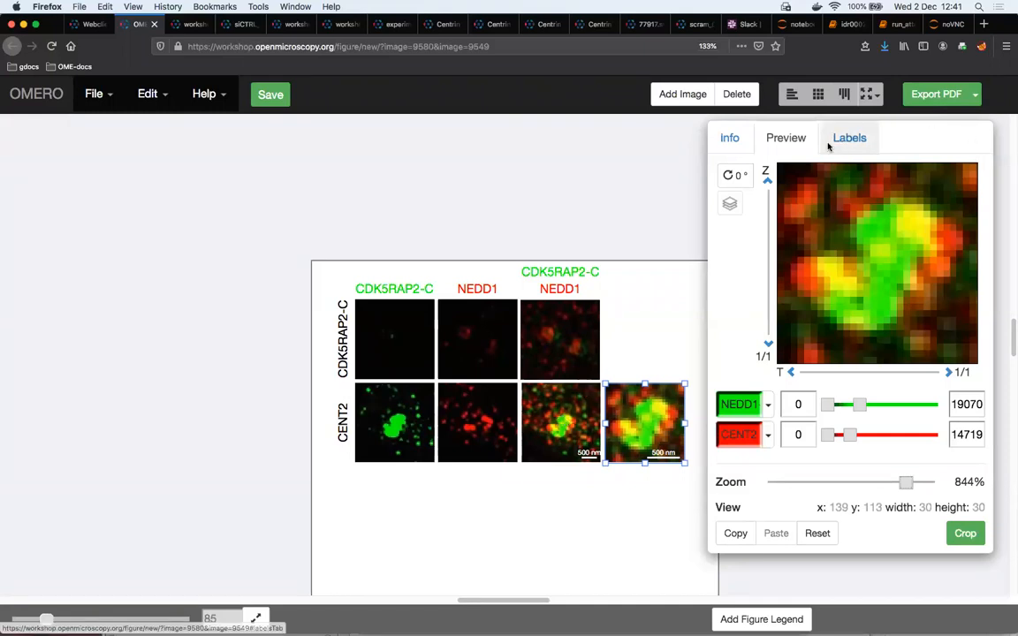
# Copy the 844% panel's view region and paste it as a rectangle ROI onto the original bottom-row merged panel
pyautogui.click(532, 390)
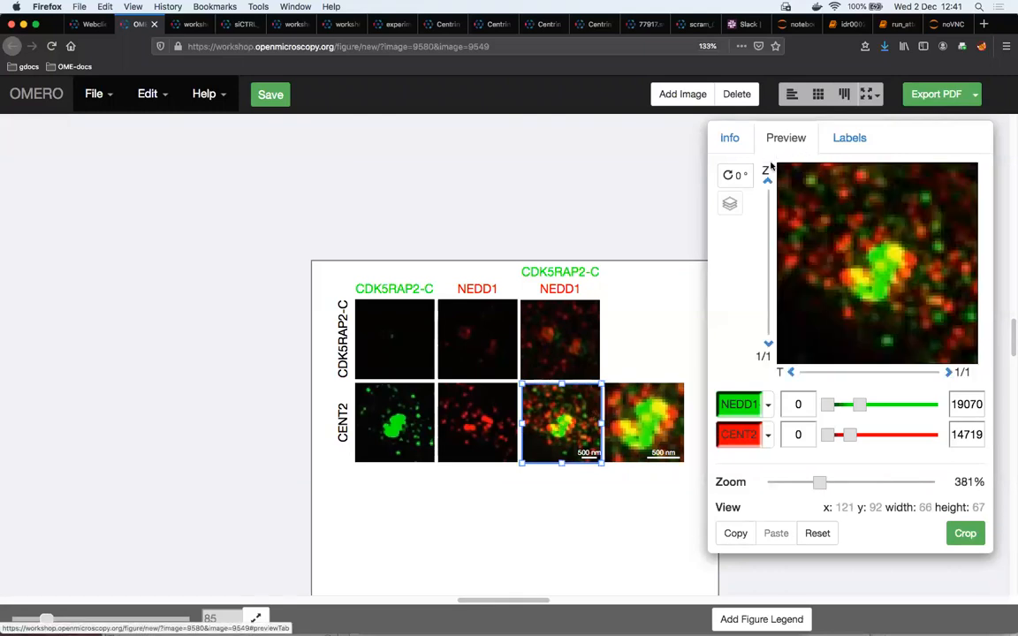
pyautogui.click(629, 431)
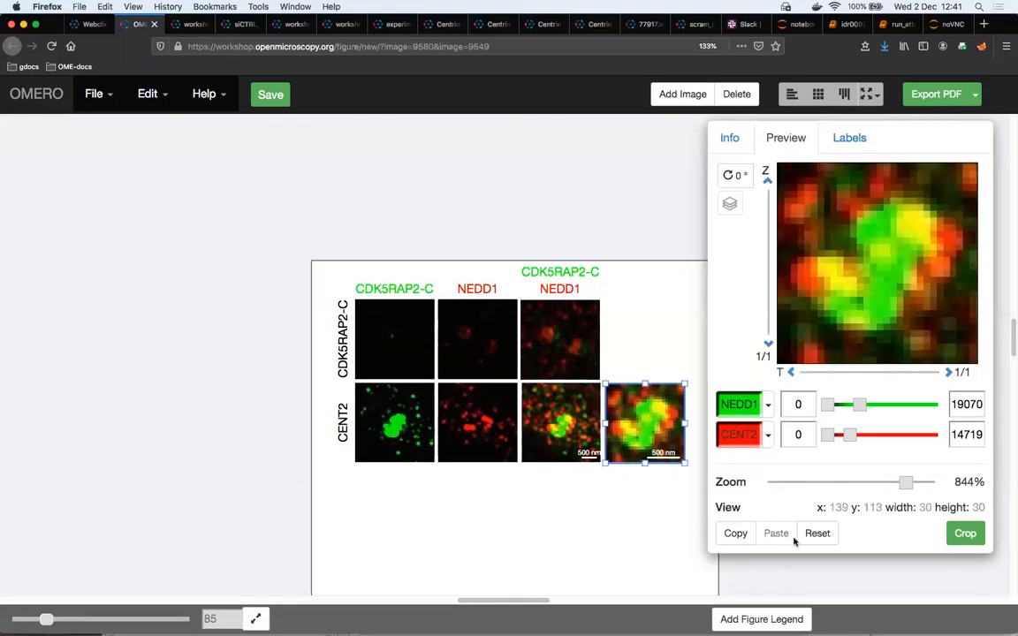
pyautogui.click(743, 535)
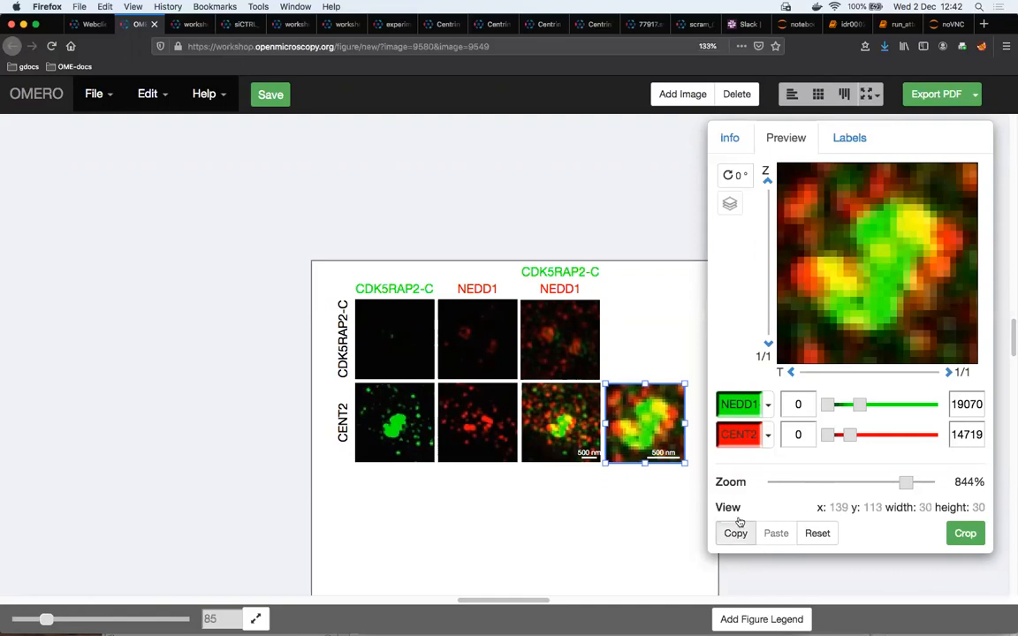
pyautogui.click(574, 454)
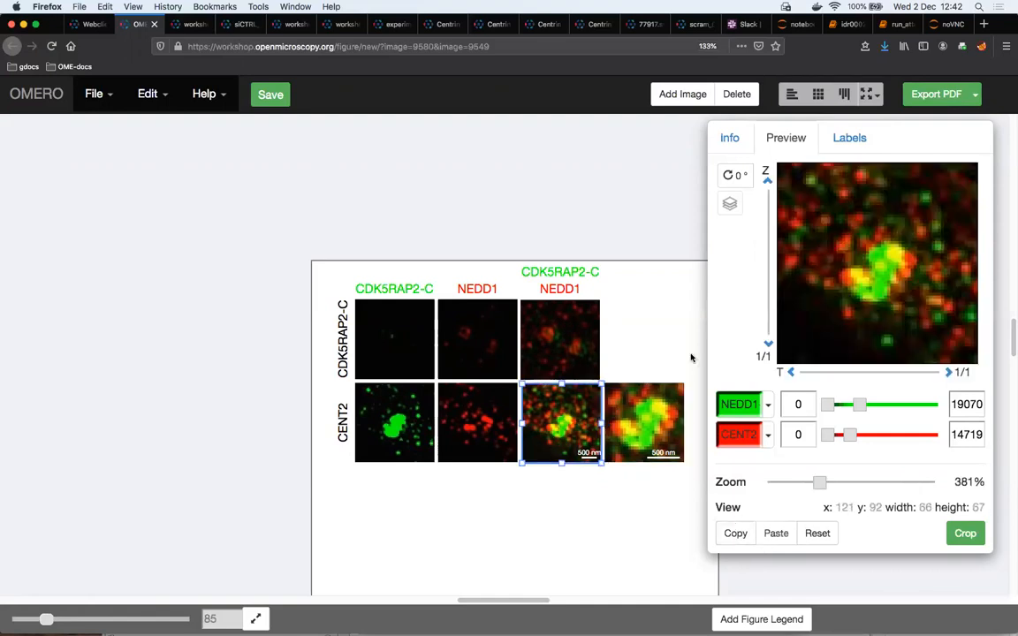
pyautogui.click(848, 138)
pyautogui.click(842, 203)
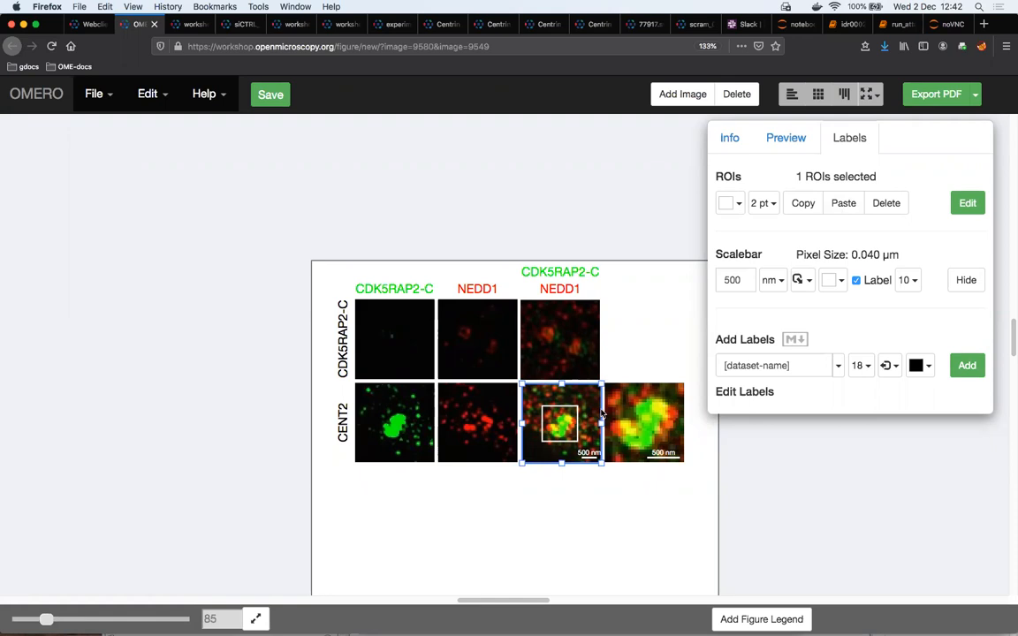
# Load the OMERO ROIs for the bottom-row green panel and add the polygon outlining its central bright structure
pyautogui.click(403, 442)
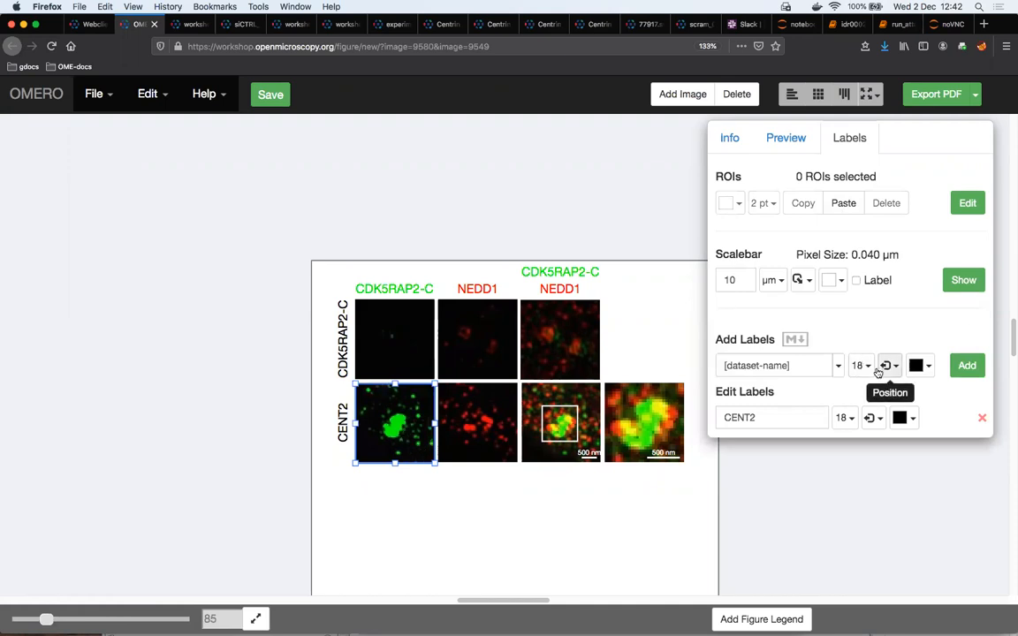
pyautogui.click(968, 203)
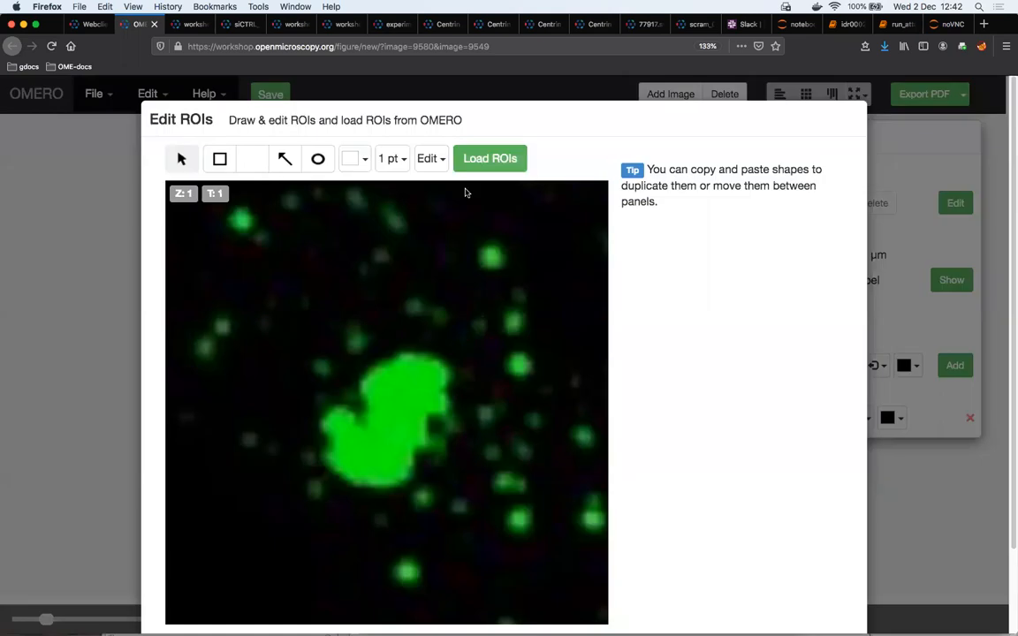
pyautogui.click(488, 160)
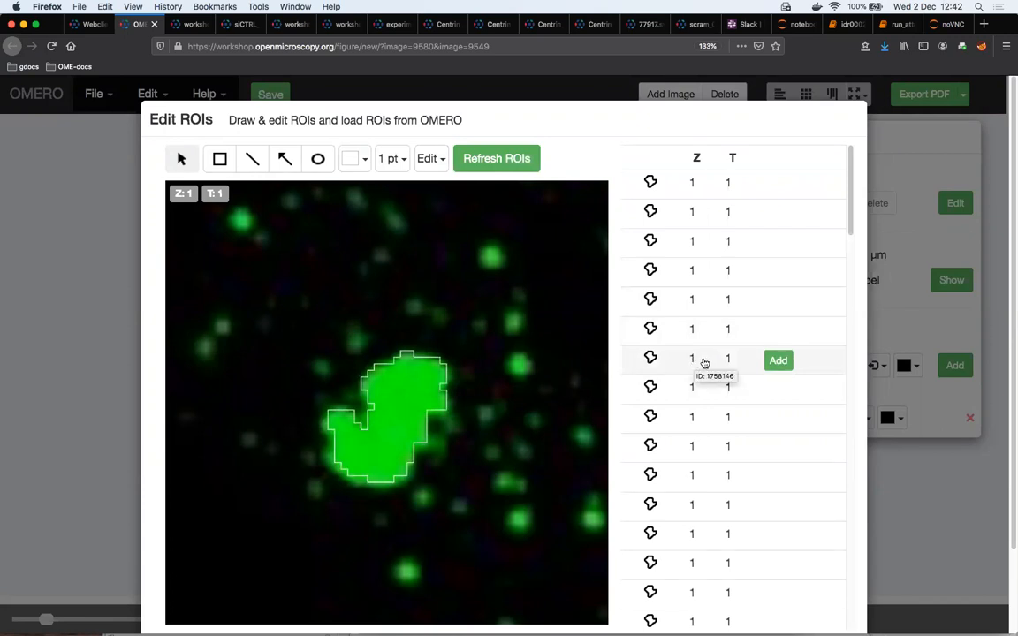
pyautogui.click(778, 361)
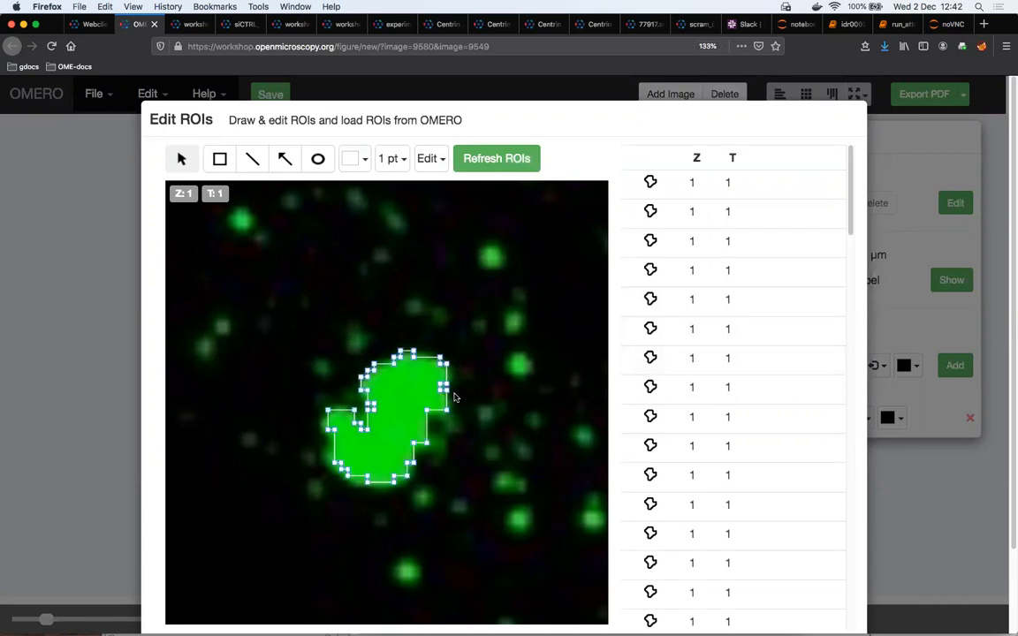
pyautogui.scroll(-3, 832, 394)
pyautogui.scroll(-3, 856, 405)
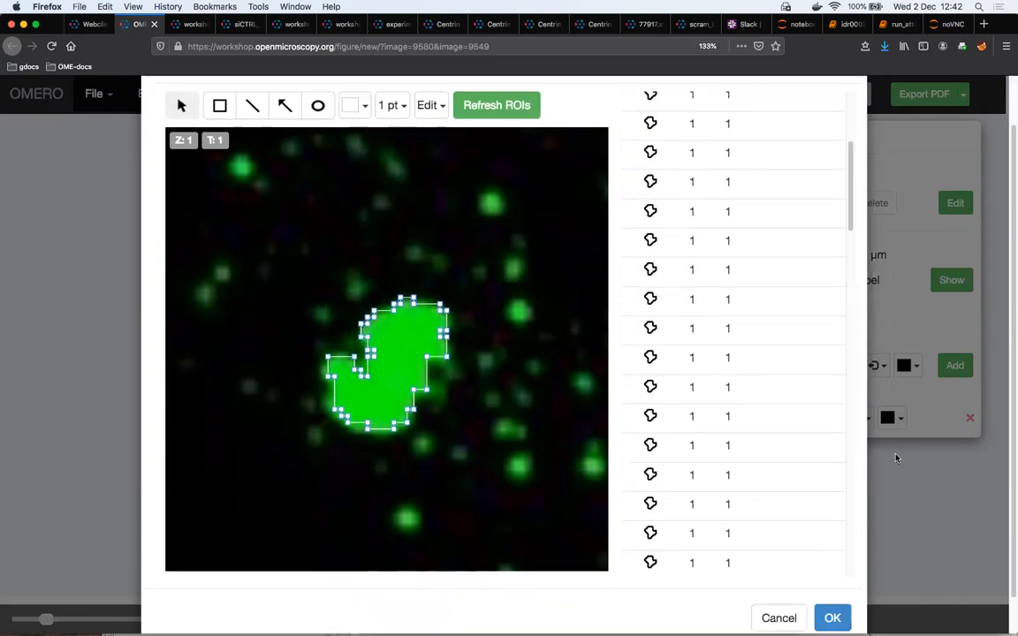
pyautogui.click(833, 580)
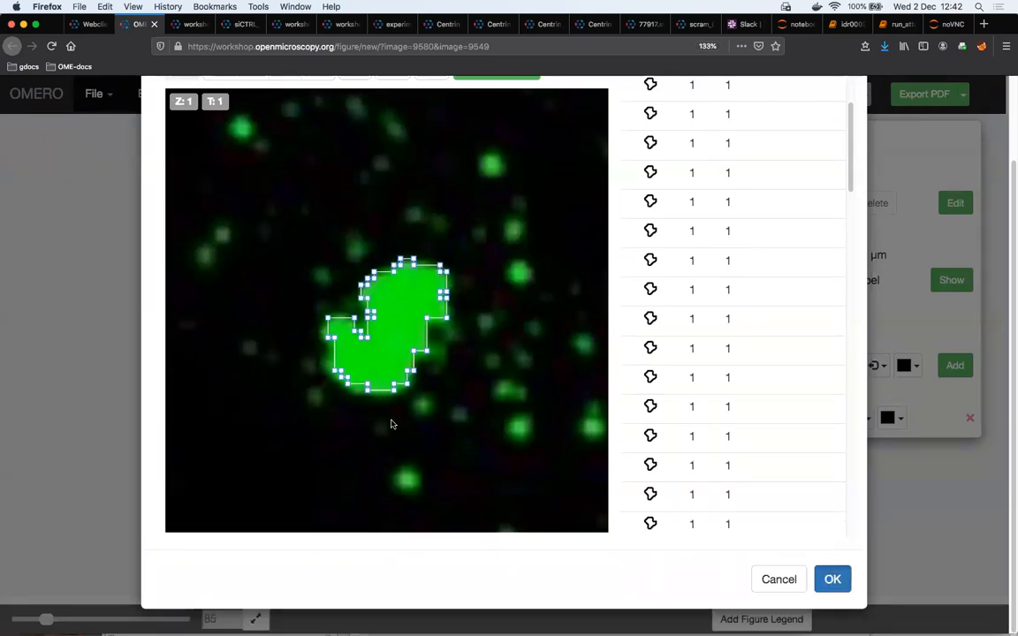
# Try a 3 pt outline in magenta and in yellow on the polygon ROI of the bottom-row green panel
pyautogui.click(769, 204)
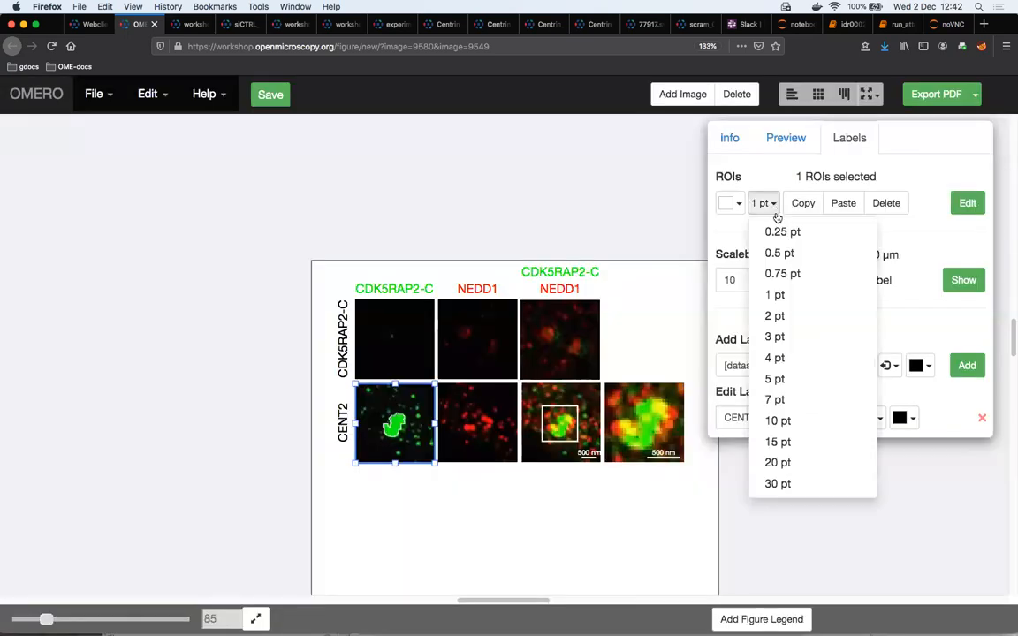
pyautogui.click(799, 337)
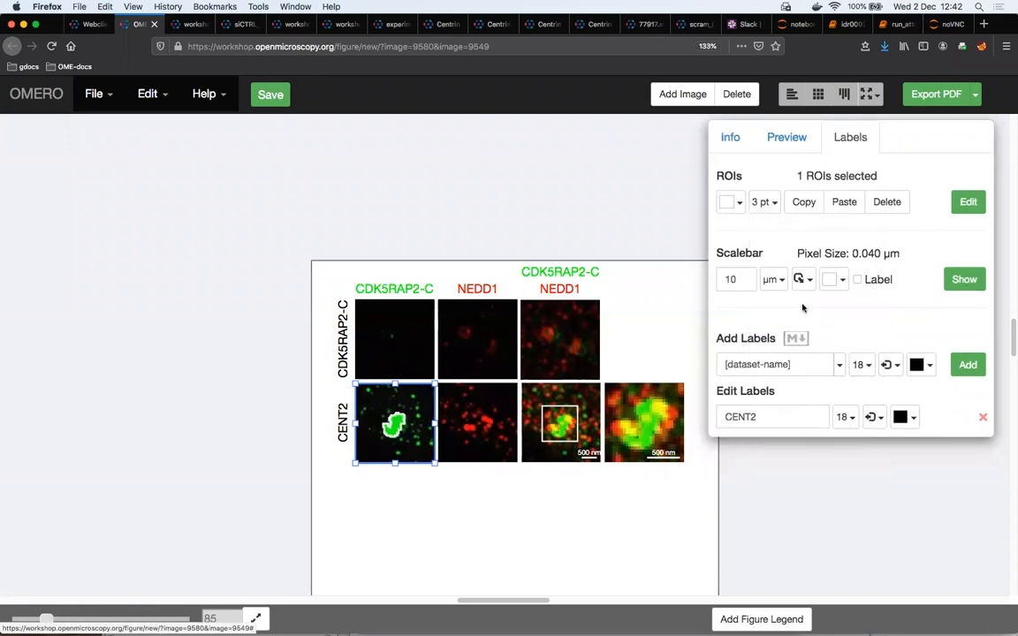
pyautogui.click(729, 203)
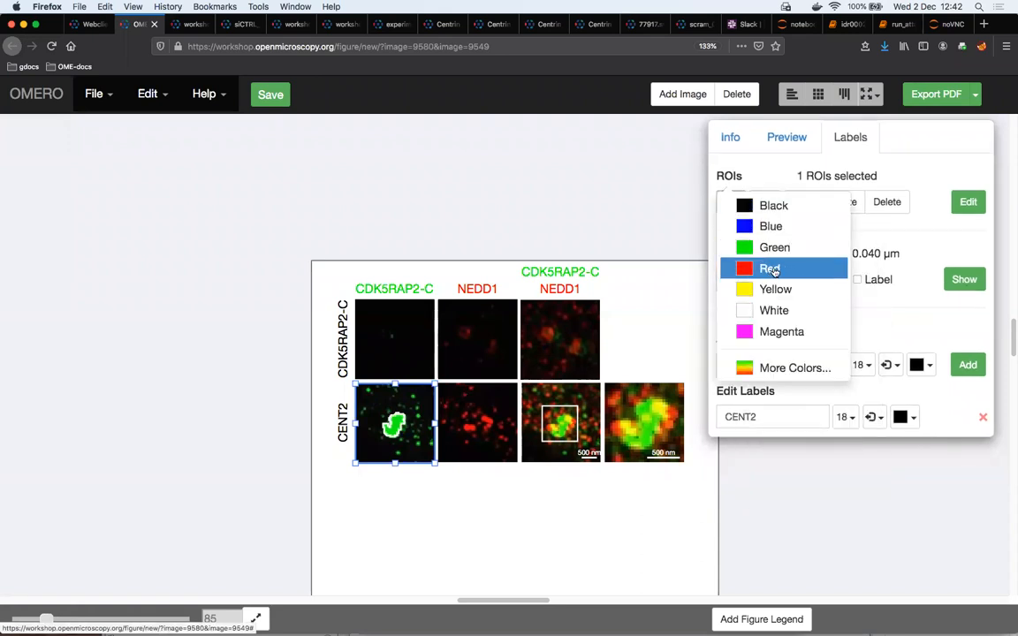
pyautogui.click(786, 340)
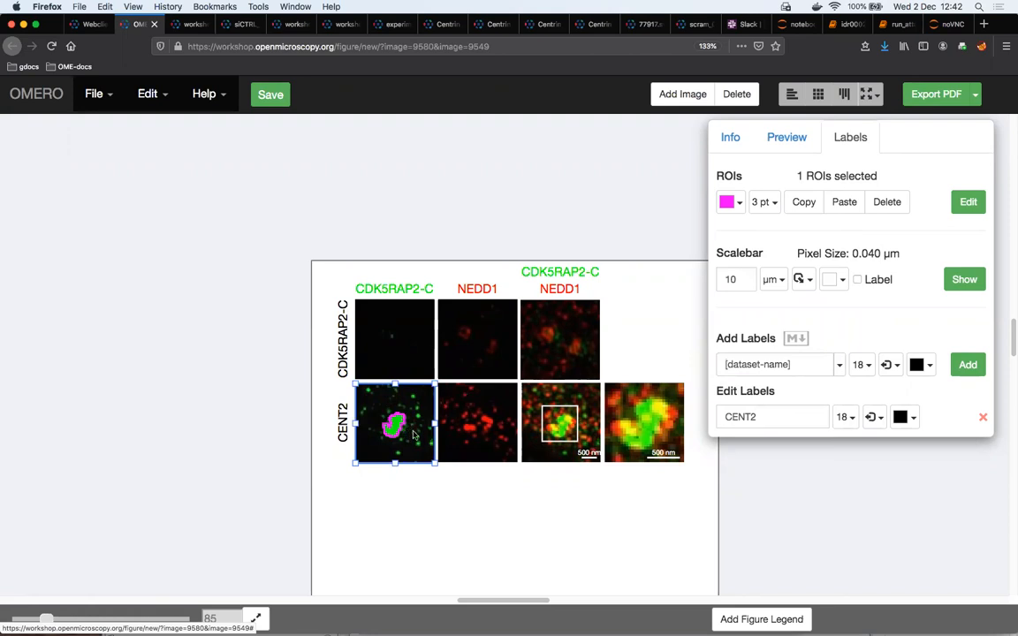
pyautogui.click(728, 201)
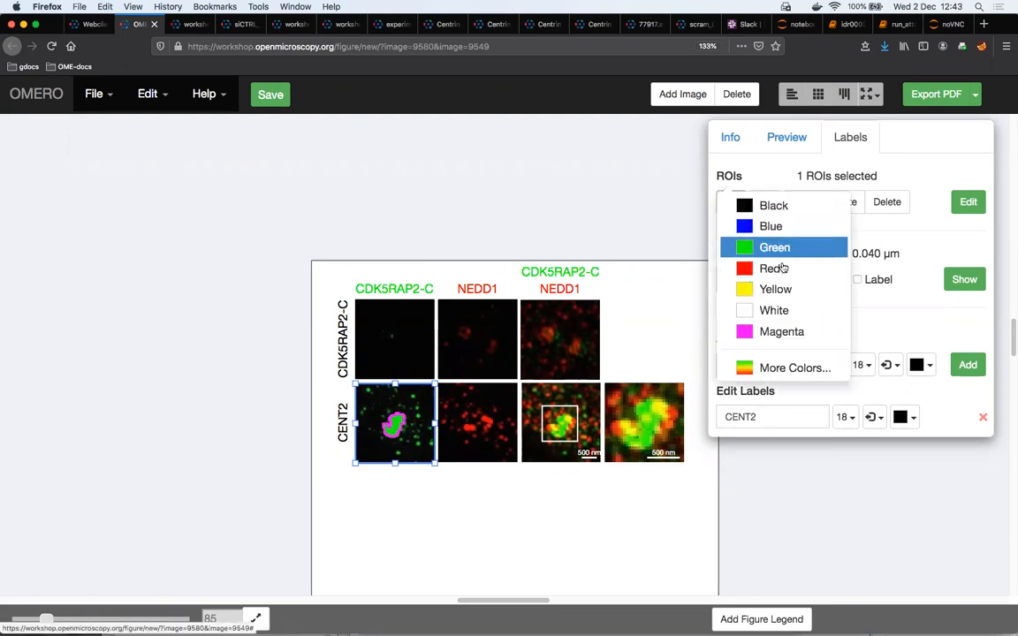
pyautogui.click(774, 289)
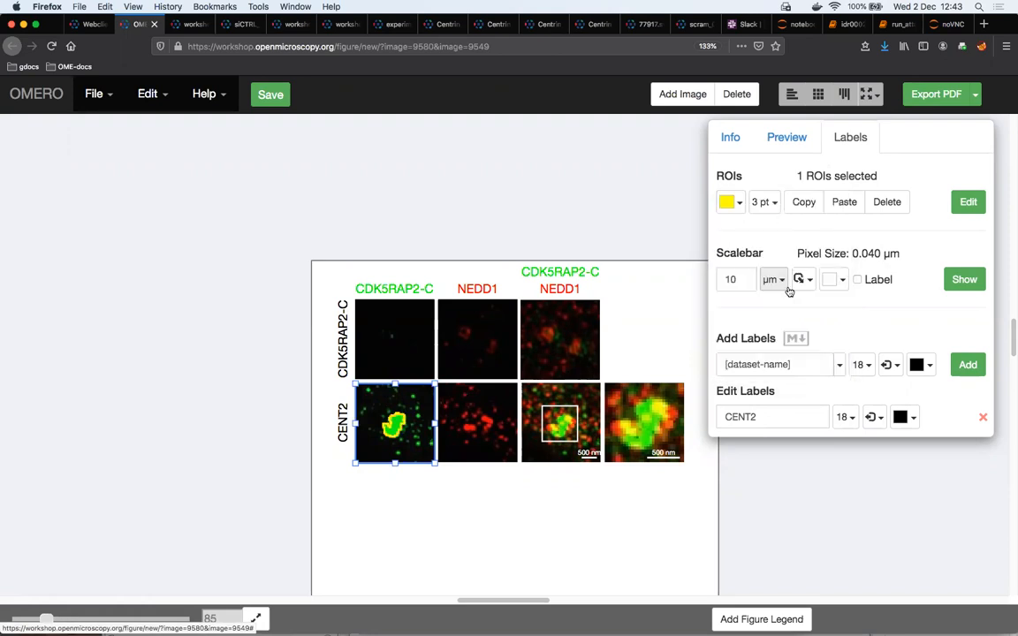
# Set the polygon ROI's outline to white with a 5 pt line width
pyautogui.click(742, 204)
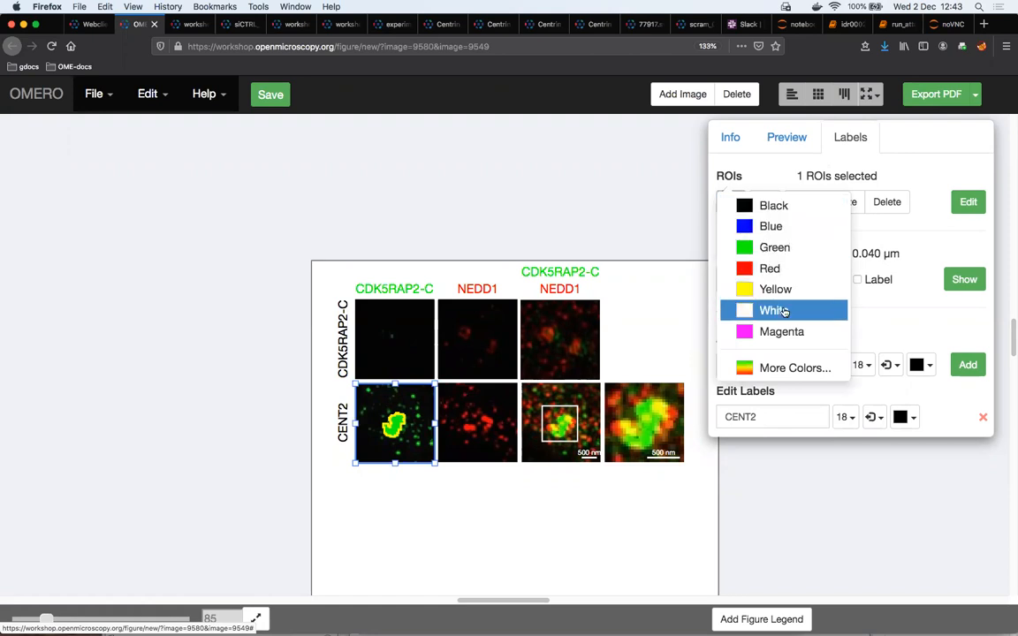
pyautogui.click(784, 311)
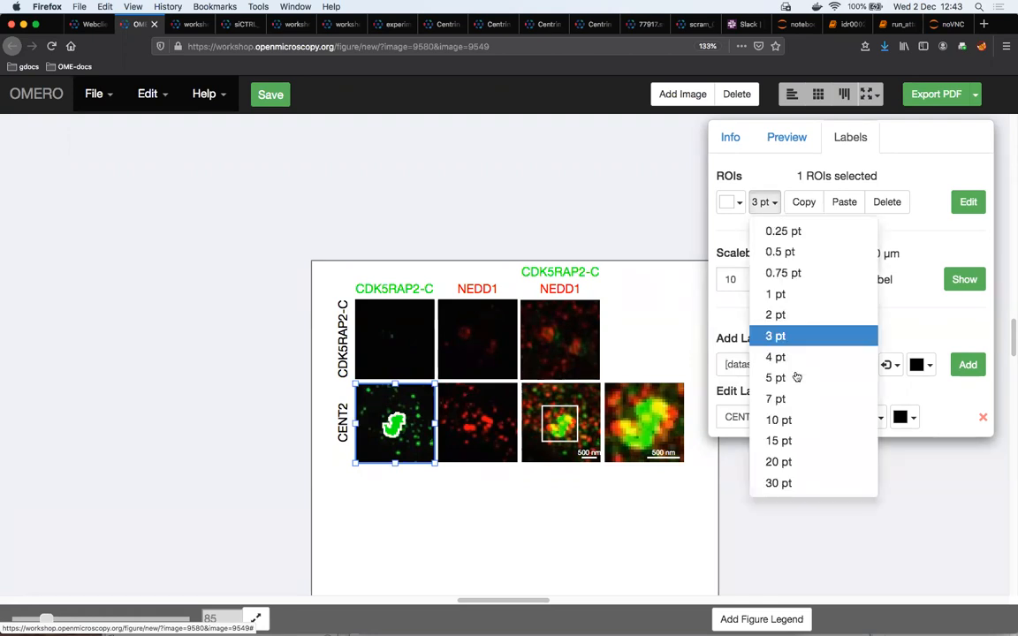
pyautogui.click(792, 375)
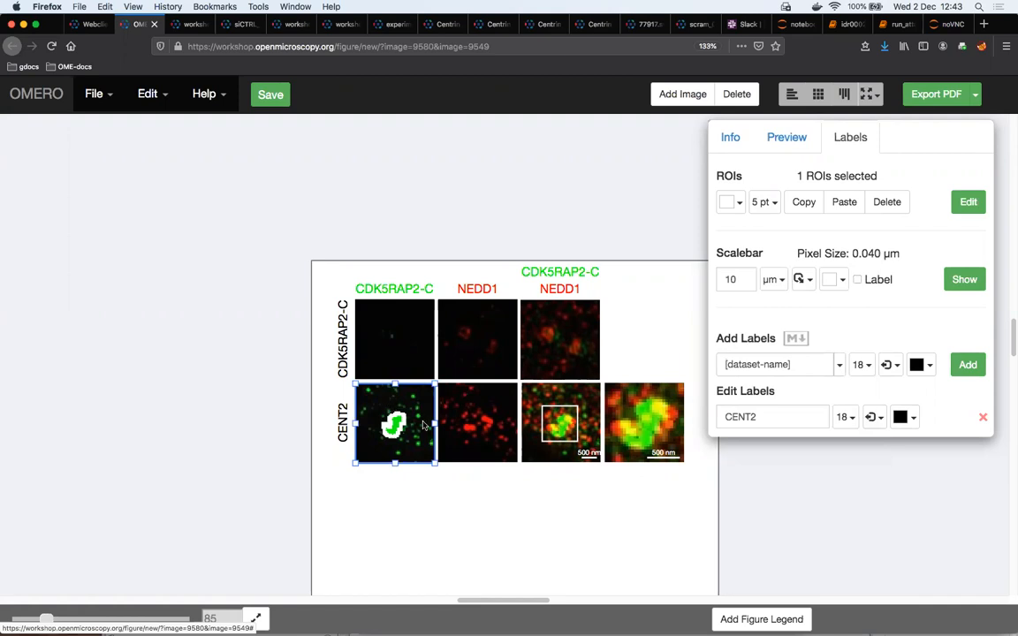
pyautogui.scroll(-2, 403, 442)
pyautogui.scroll(-3, 404, 443)
pyautogui.scroll(1, 404, 443)
pyautogui.scroll(-1, 404, 443)
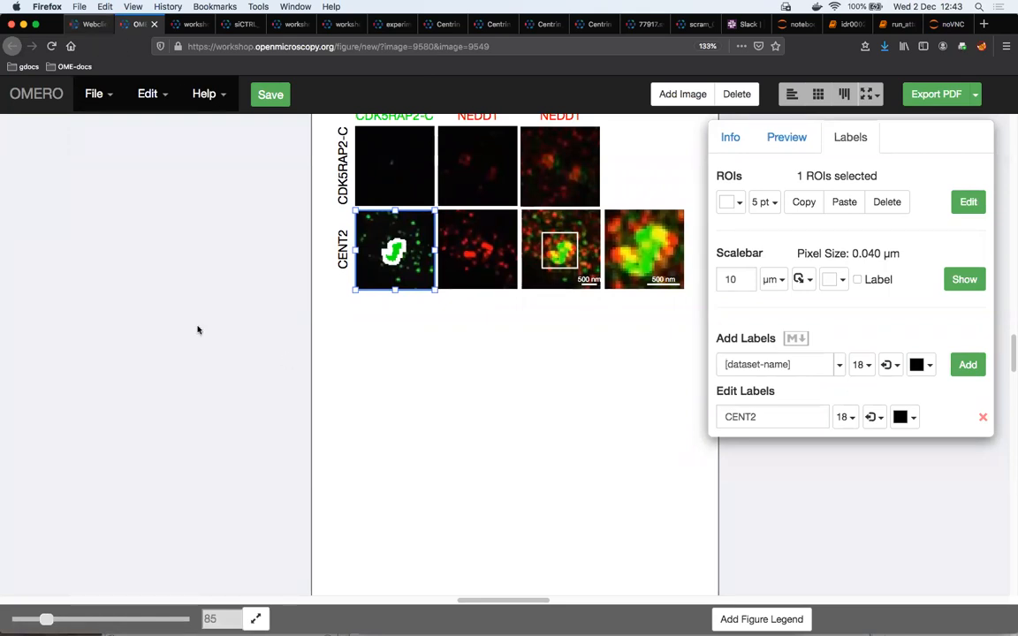
# Switch to the OMERO webclient, collapse the idr0021 project tree and select the siRNAi-HeLa dataset
pyautogui.click(88, 24)
pyautogui.scroll(5, 88, 252)
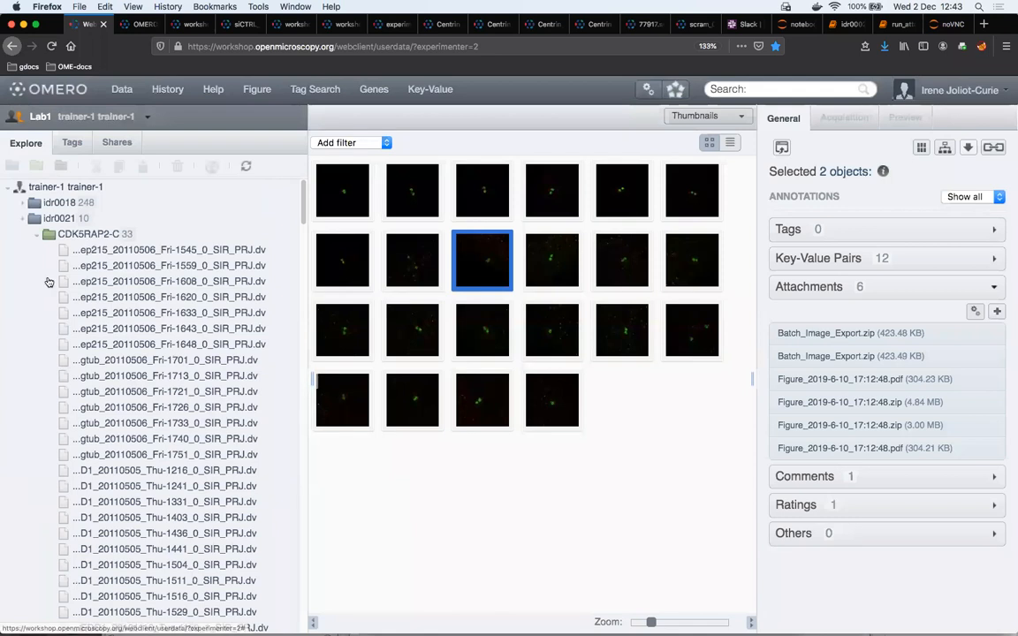
pyautogui.click(37, 234)
pyautogui.click(23, 218)
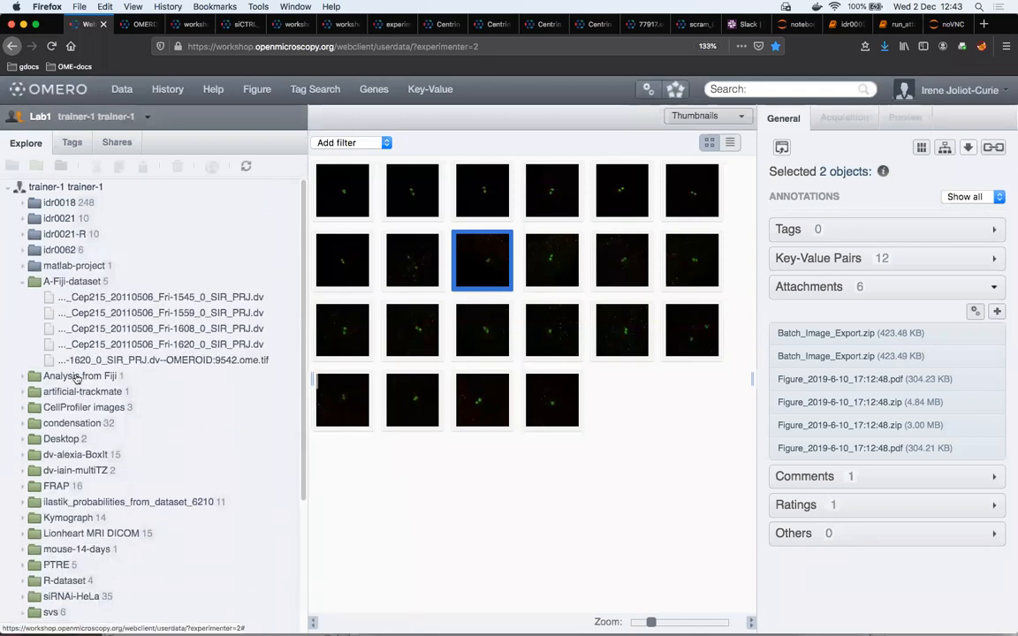
pyautogui.click(71, 596)
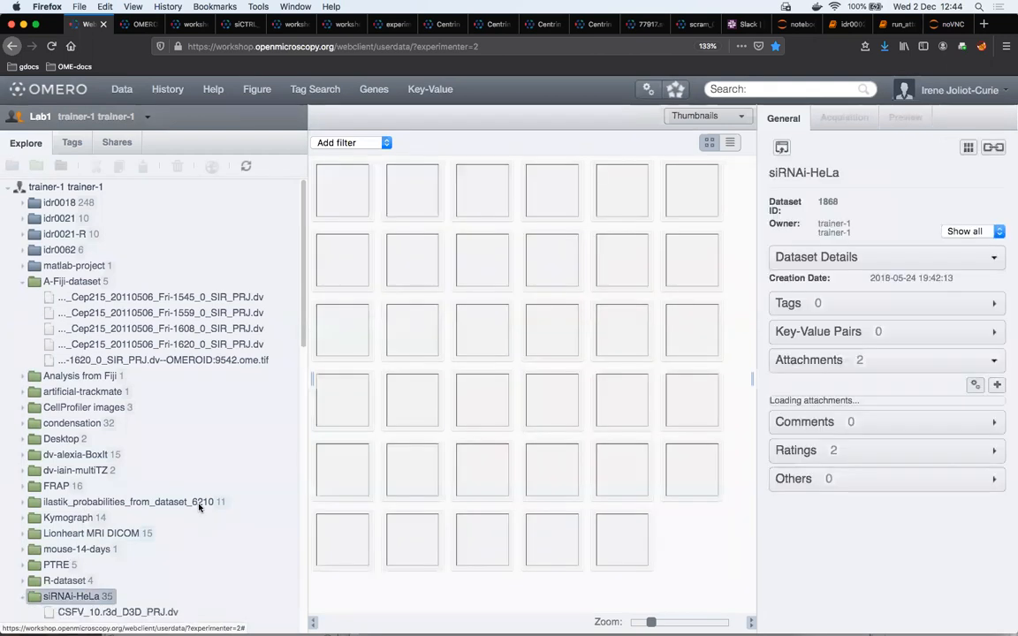
# Enlarge the siRNAi-HeLa dataset's thumbnails and filter its images by a five-star rating
pyautogui.scroll(-4, 159, 507)
pyautogui.scroll(-5, 89, 495)
pyautogui.moveTo(651, 622); pyautogui.dragTo(673, 623)
pyautogui.scroll(3, 95, 358)
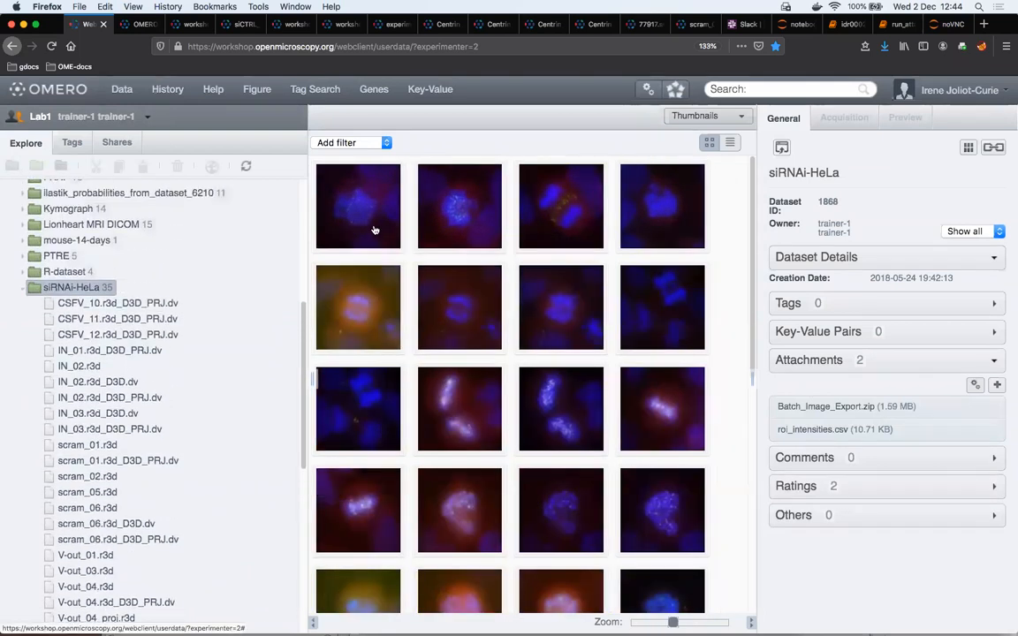
pyautogui.click(386, 143)
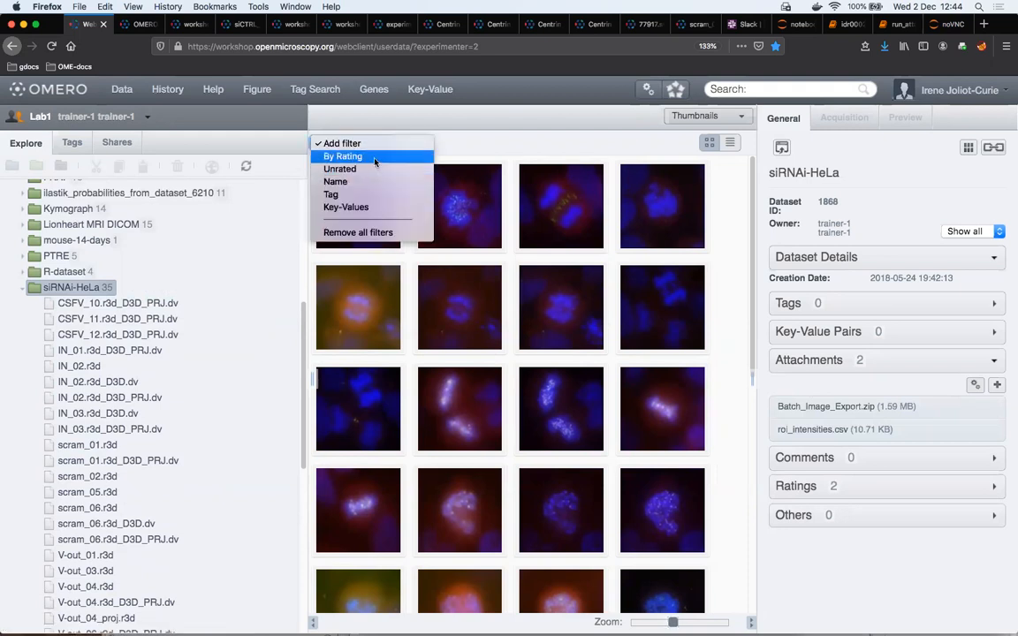
pyautogui.click(376, 159)
pyautogui.click(463, 142)
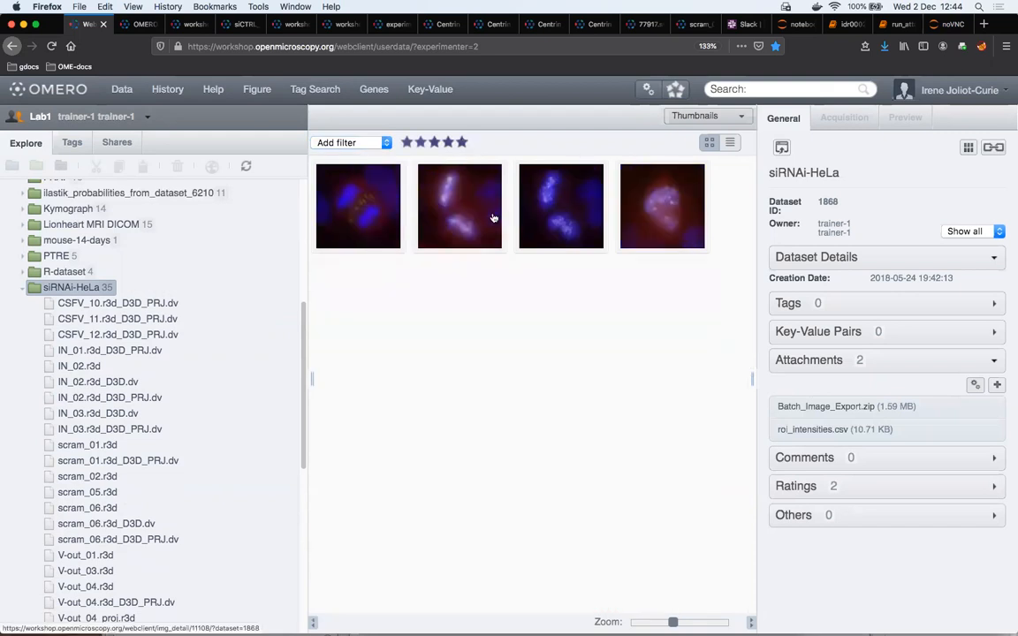
# Select CSFV_12.r3d_D3D_PRJ.dv, scram_06.r3d and scram_01.r3d together and get the link to the three images
pyautogui.click(389, 236)
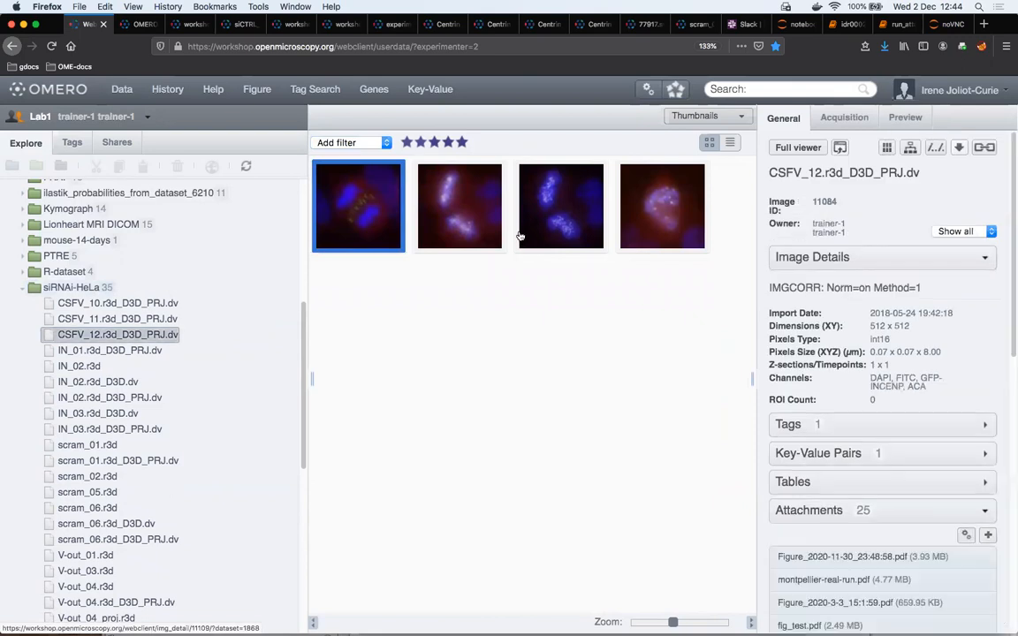
pyautogui.keyDown('super'); pyautogui.click(646, 232); pyautogui.keyUp('super')
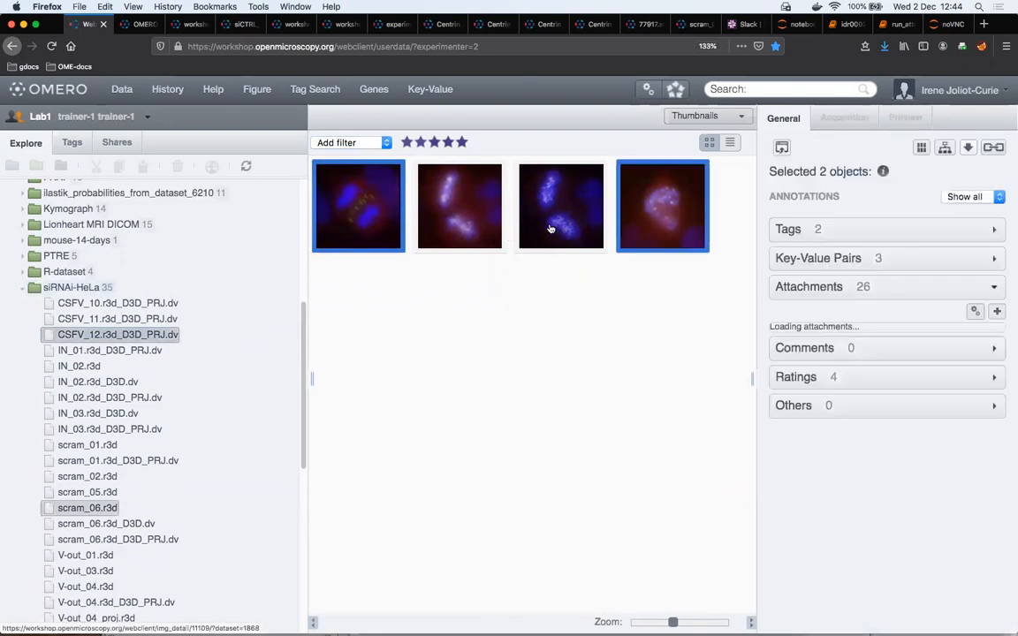
pyautogui.keyDown('super'); pyautogui.click(468, 232); pyautogui.keyUp('super')
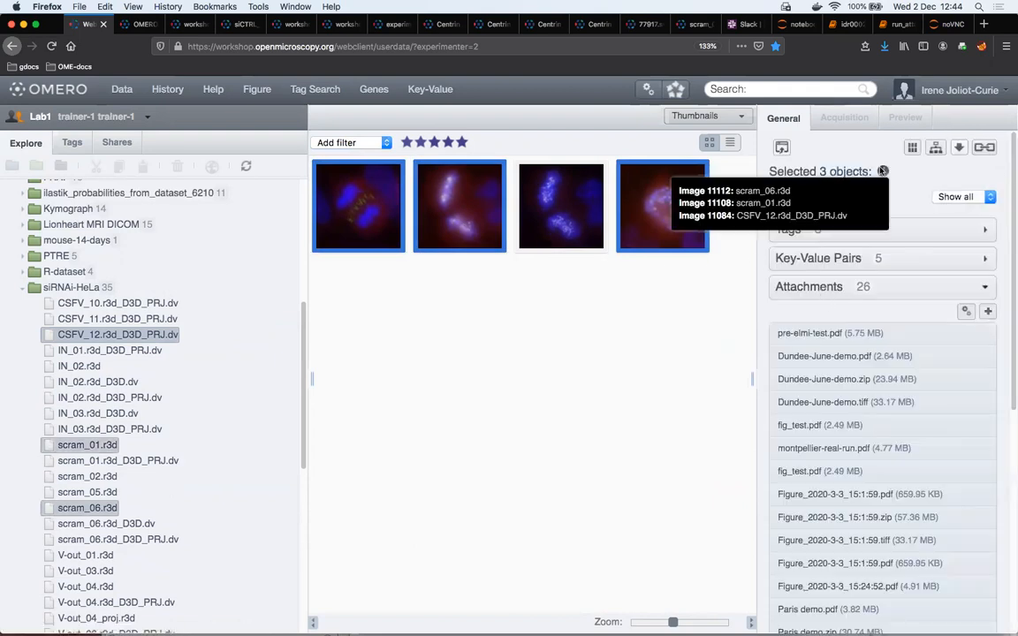
pyautogui.click(782, 150)
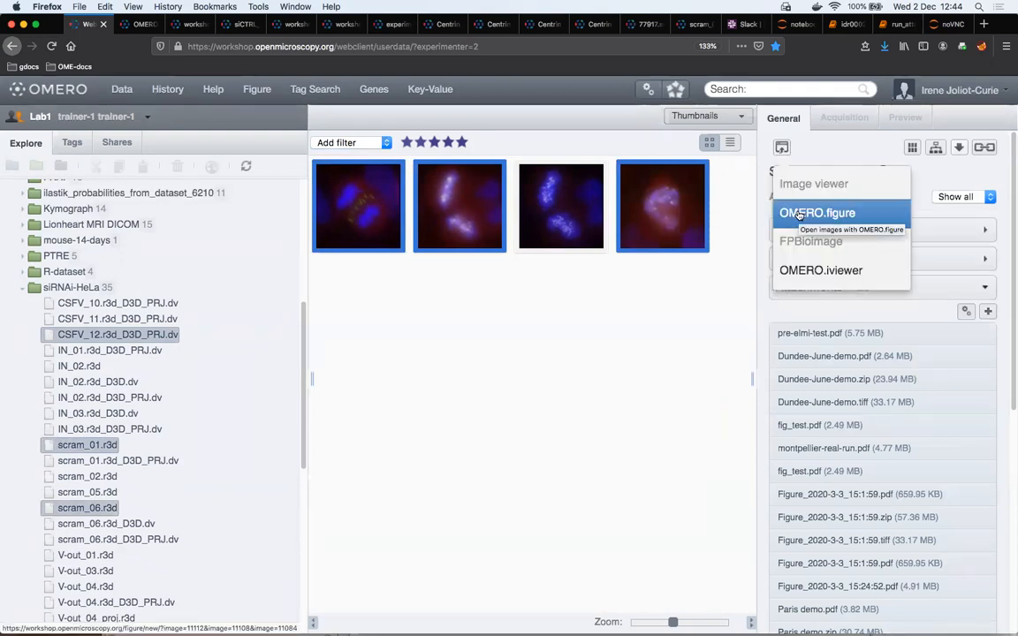
pyautogui.click(986, 148)
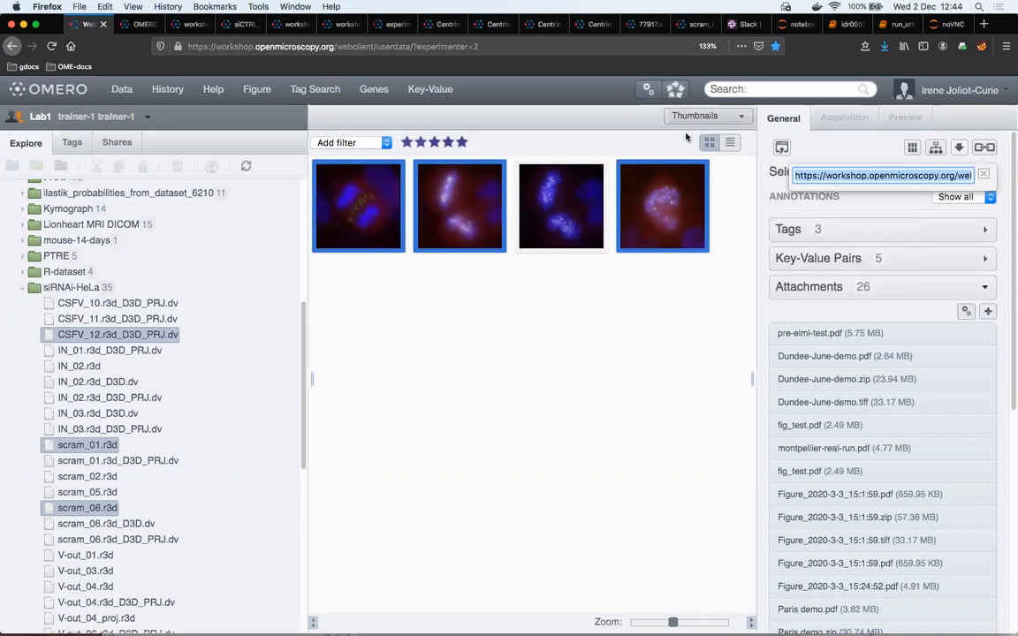
# Switch back to OMERO.figure and add the three images to the figure by pasting their webclient link
pyautogui.click(144, 24)
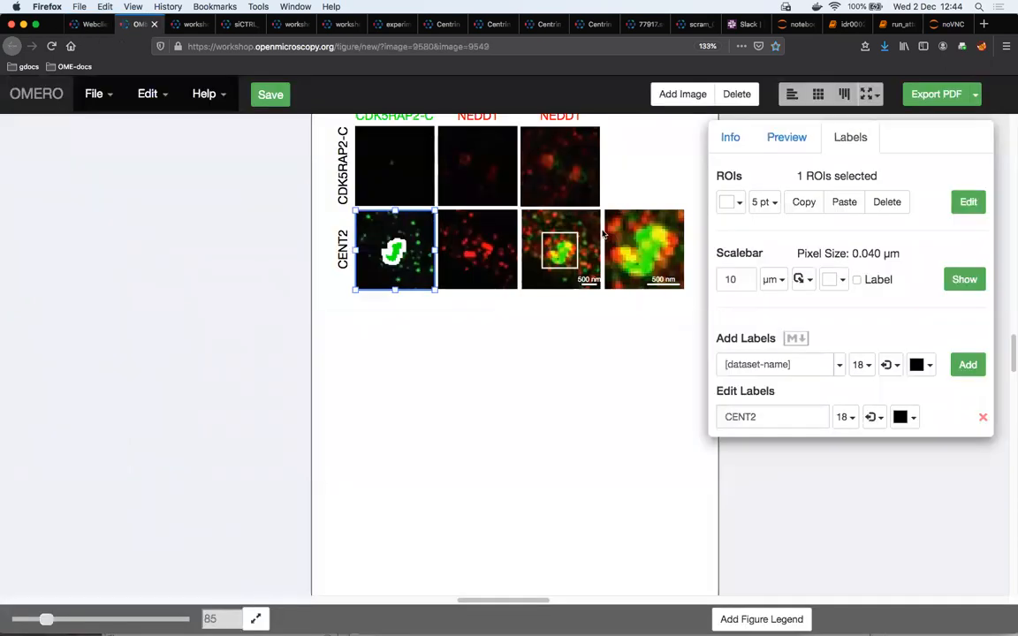
pyautogui.click(686, 95)
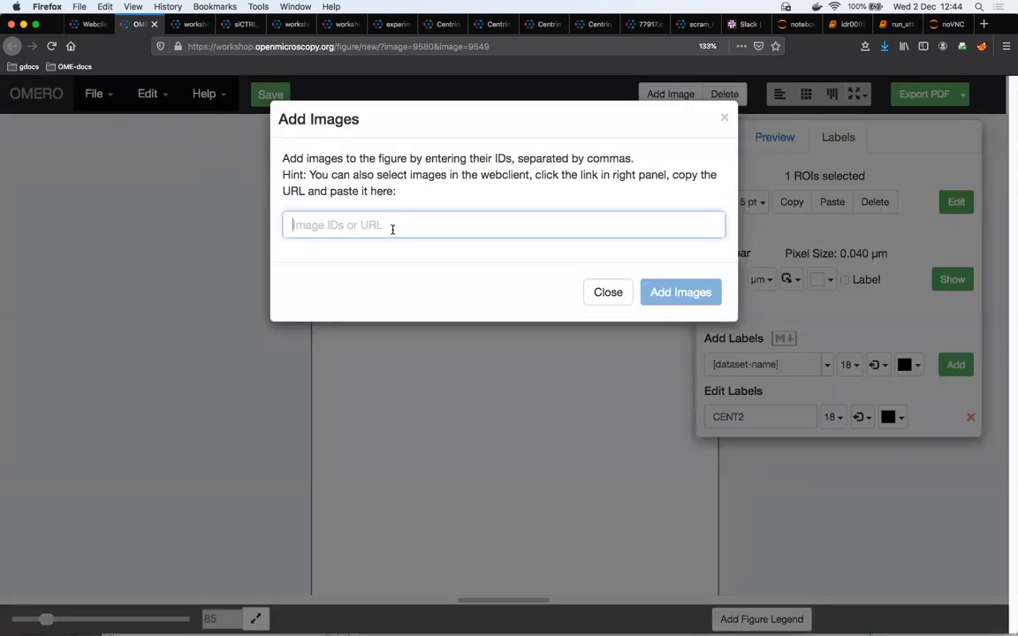
pyautogui.write('https://workshop.openmicroscopy.org/webclient/?show=image-11112|image-11108|image-11084')
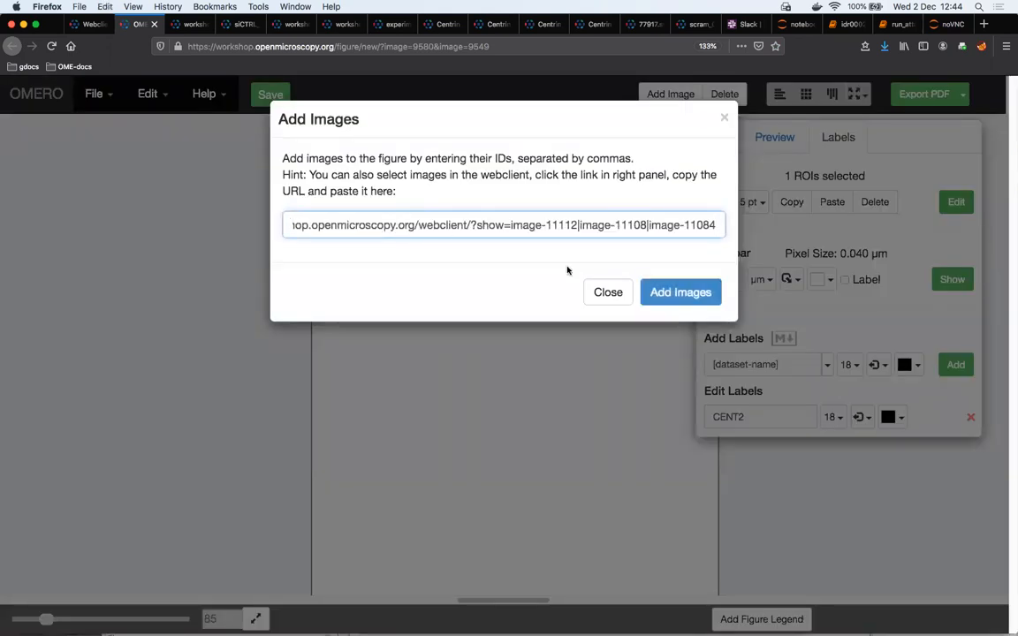
pyautogui.click(679, 292)
# Stack the three new panels in one column, with the scram_01 image first, and align them to a grid
pyautogui.click(650, 174)
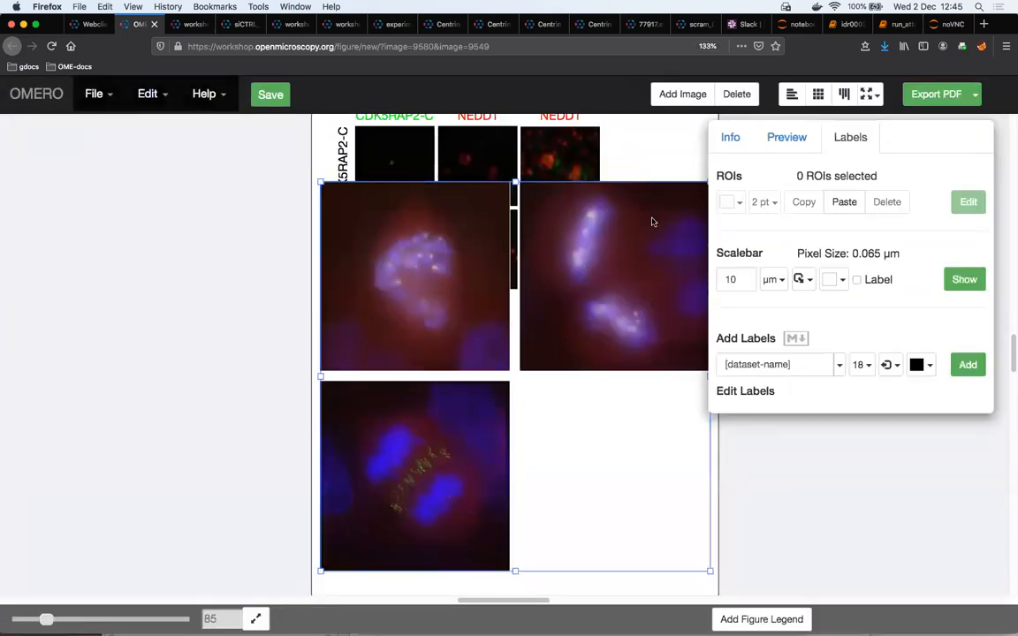
pyautogui.moveTo(646, 260); pyautogui.dragTo(452, 213)
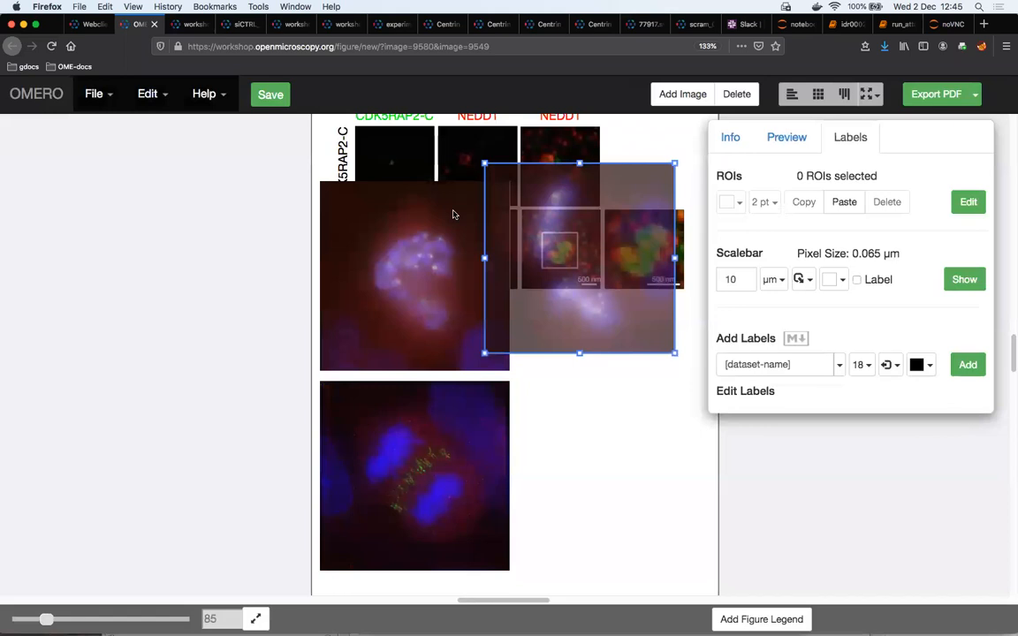
pyautogui.moveTo(453, 213); pyautogui.dragTo(401, 385)
pyautogui.click(383, 256)
pyautogui.keyDown('shift'); pyautogui.click(389, 375); pyautogui.keyUp('shift')
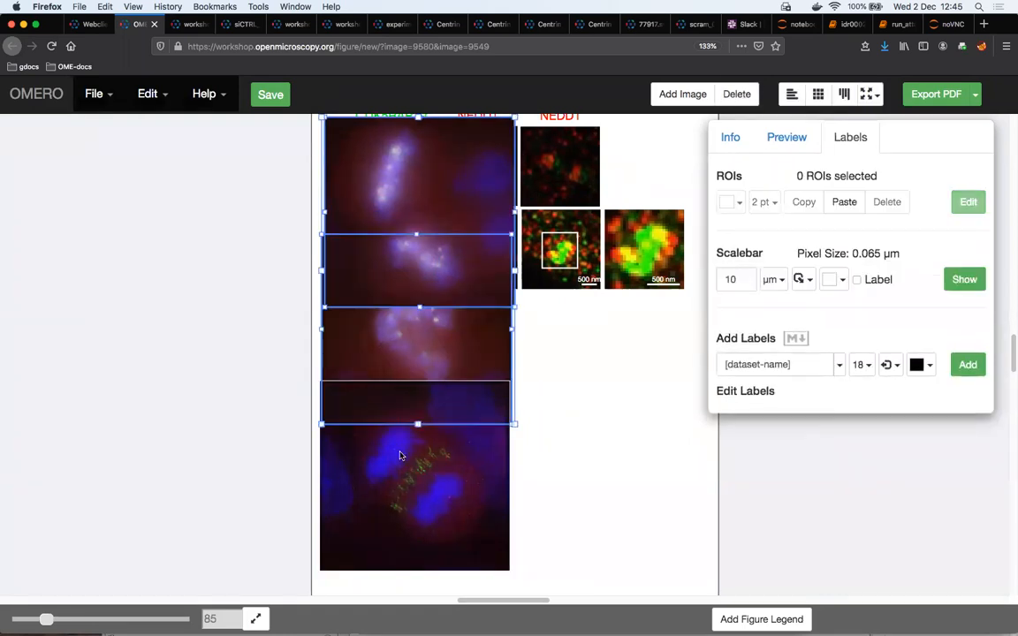
pyautogui.click(818, 93)
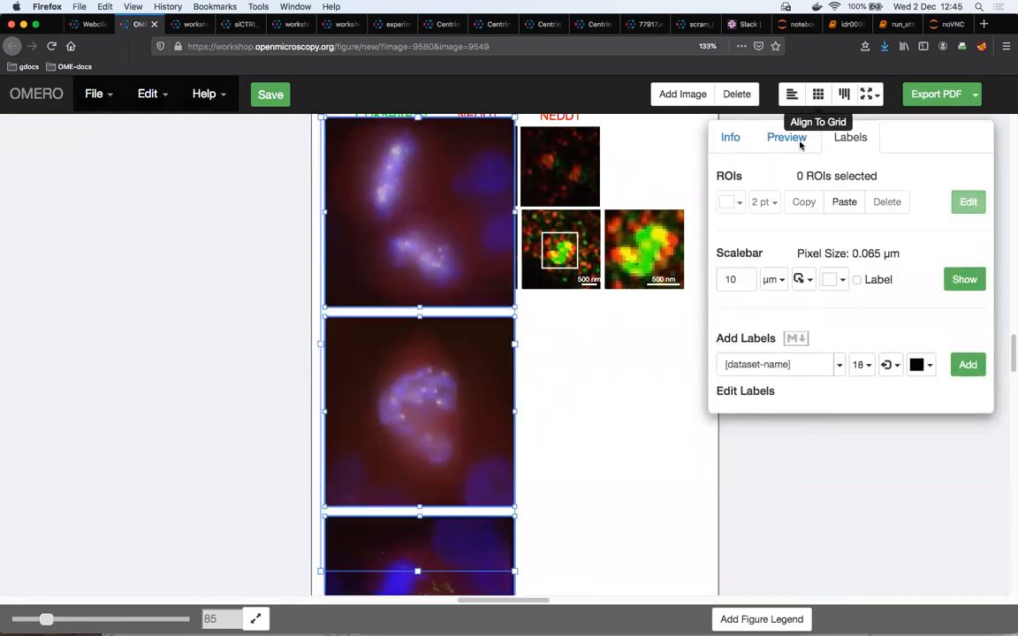
# Shrink the three-panel column to match the existing panels' size and place it below them, aligned with their first column
pyautogui.scroll(2, 378, 194)
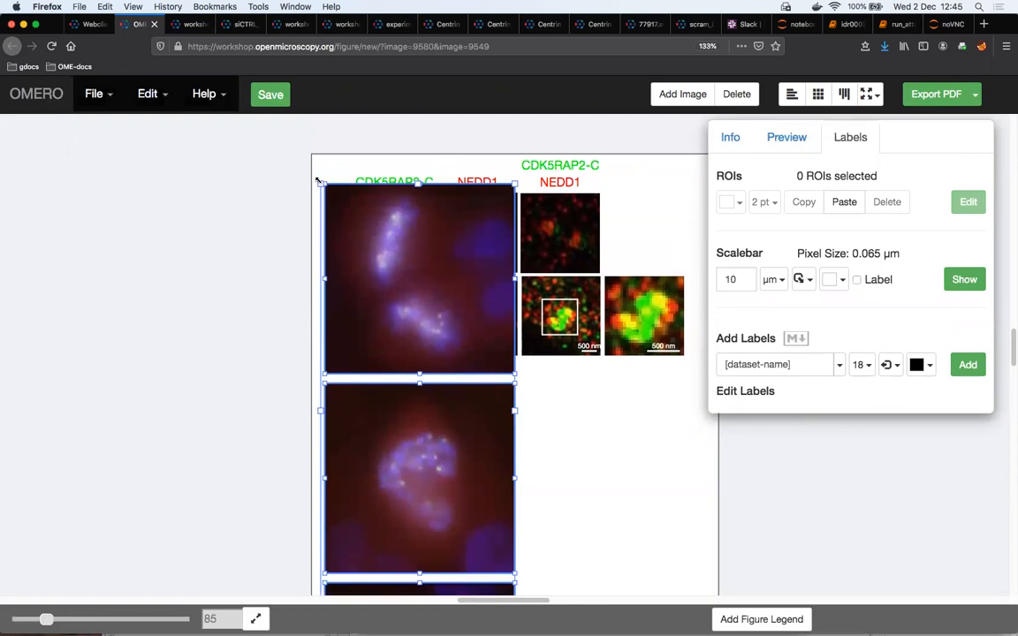
pyautogui.moveTo(321, 184); pyautogui.dragTo(410, 424)
pyautogui.scroll(-3, 542, 406)
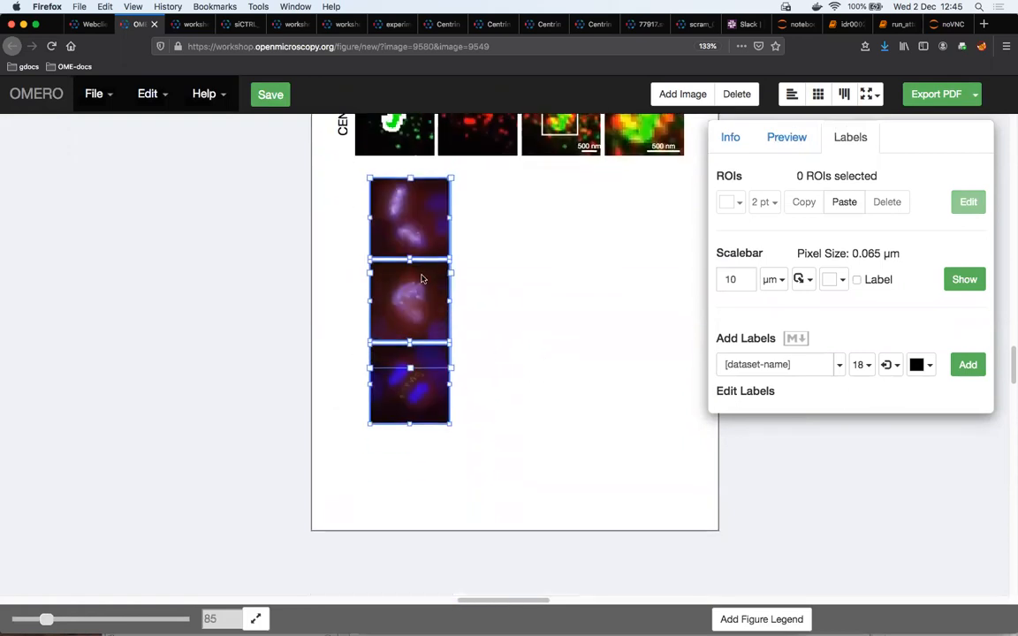
pyautogui.moveTo(411, 341); pyautogui.dragTo(376, 337)
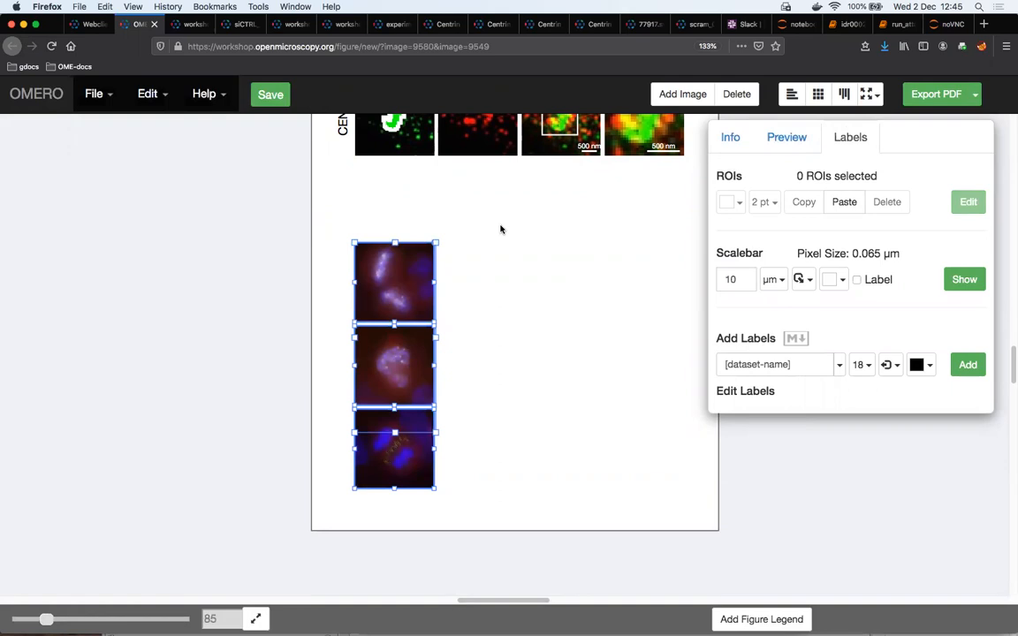
# Paste three copies of the new panel column beside it to make a grid four panels wide
pyautogui.press('super+v')
pyautogui.press('super+v')
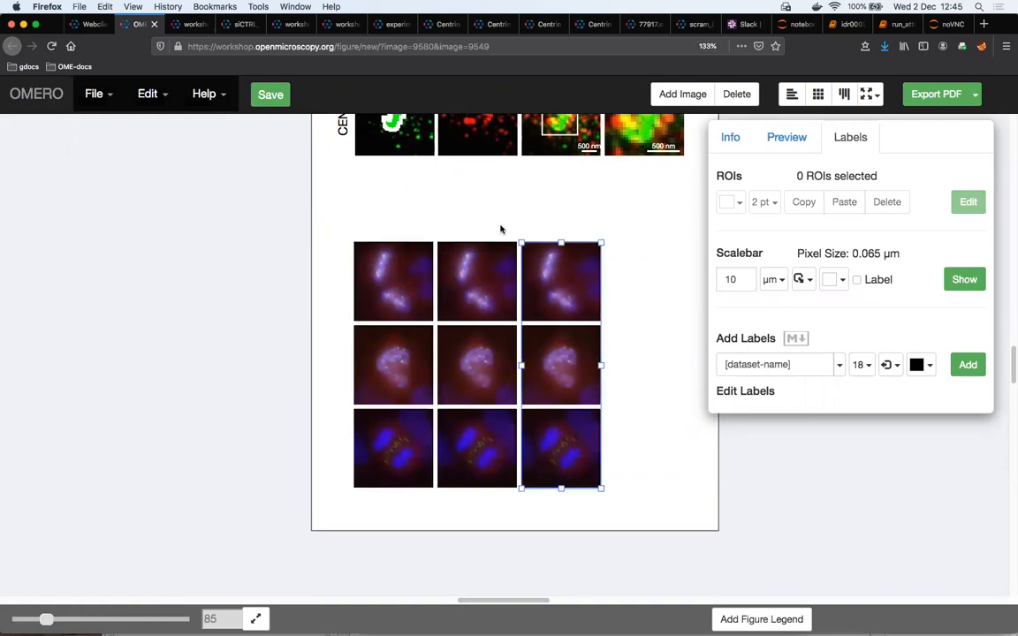
pyautogui.press('super+v')
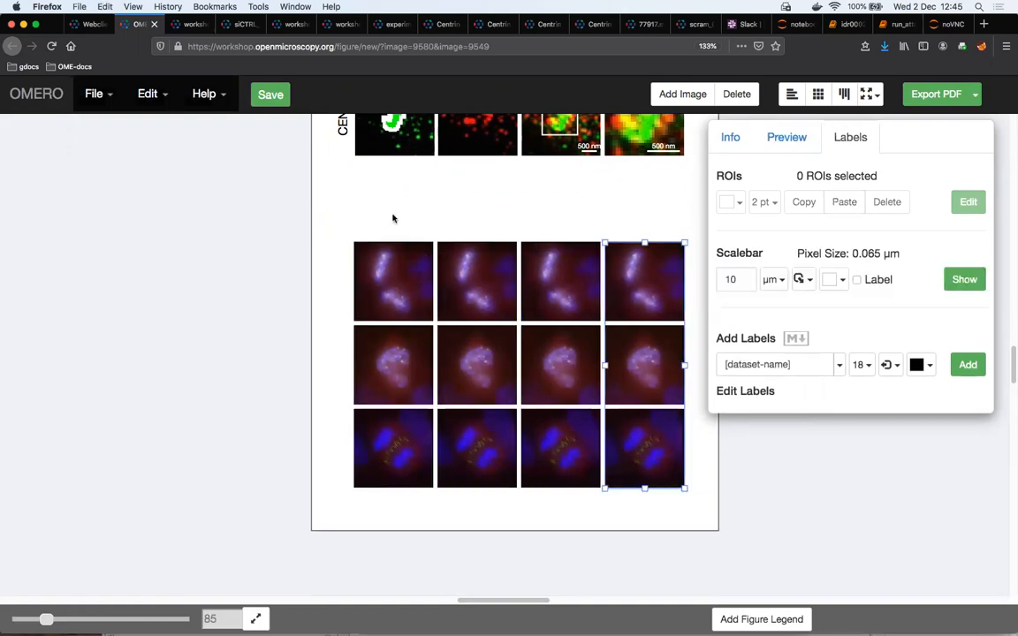
# Show only the DAPI channel in the lower grid's first column and only FITC in its second column
pyautogui.moveTo(345, 191); pyautogui.dragTo(356, 408)
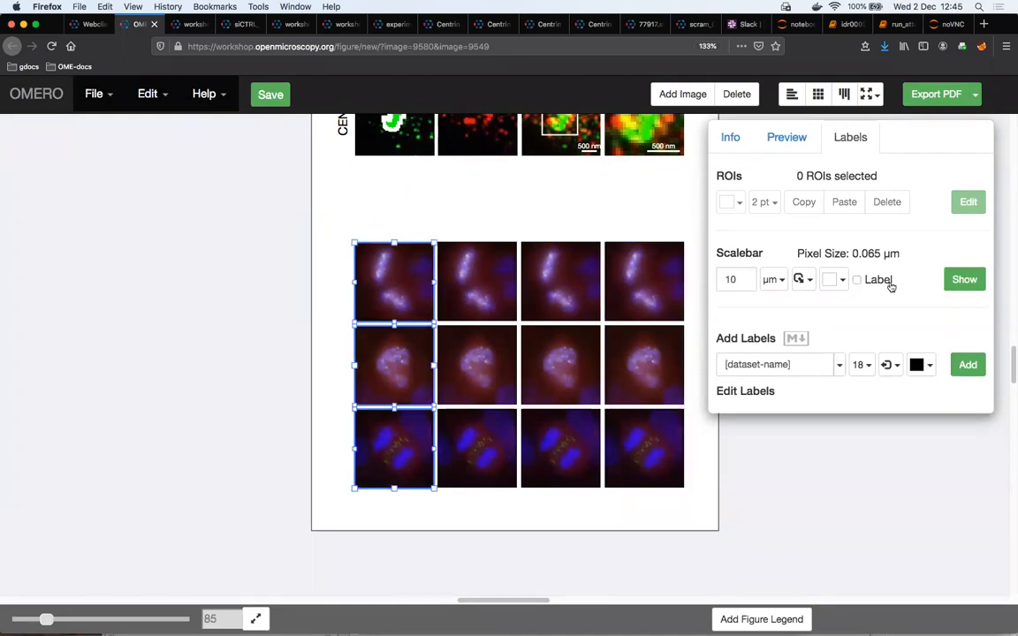
pyautogui.click(776, 138)
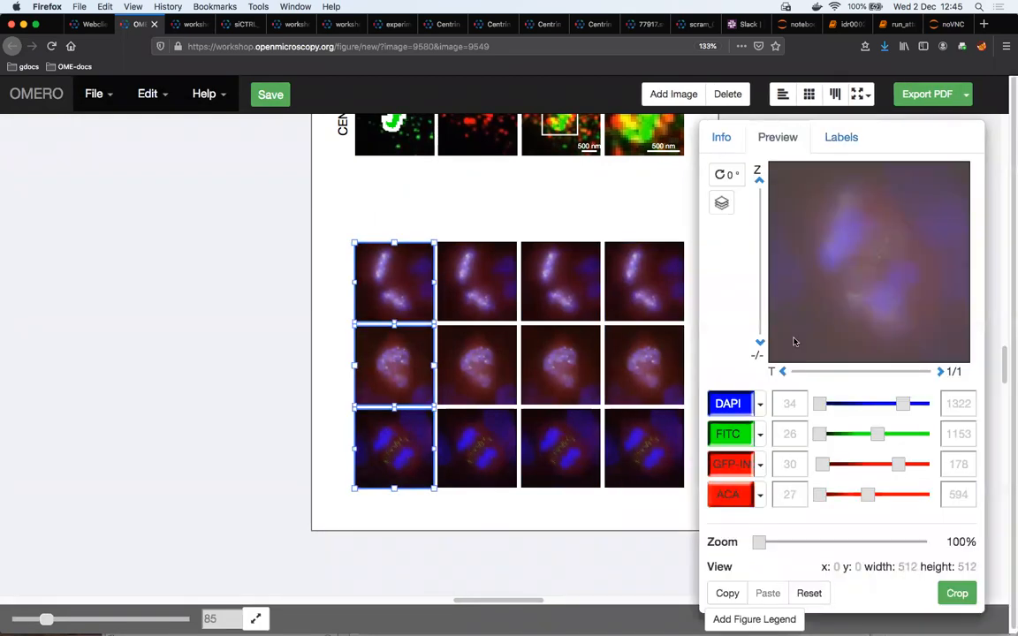
pyautogui.click(732, 436)
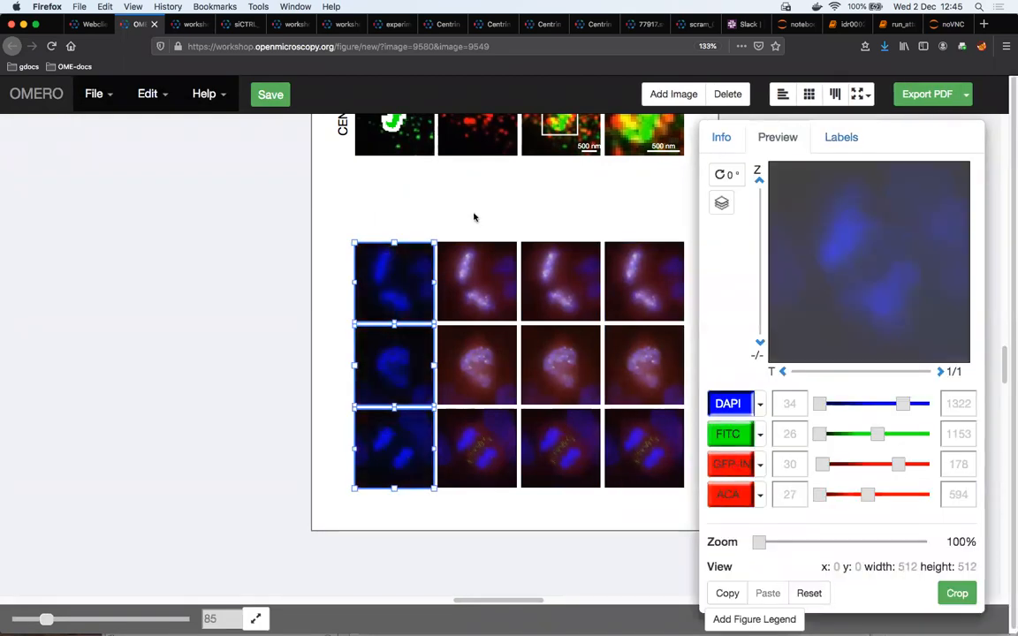
pyautogui.moveTo(487, 429); pyautogui.dragTo(490, 430)
pyautogui.click(735, 410)
pyautogui.click(725, 456)
# Show only GFP-INCENP in the lower grid's third column and set that channel's intensity range to 55–146
pyautogui.moveTo(553, 228); pyautogui.dragTo(558, 444)
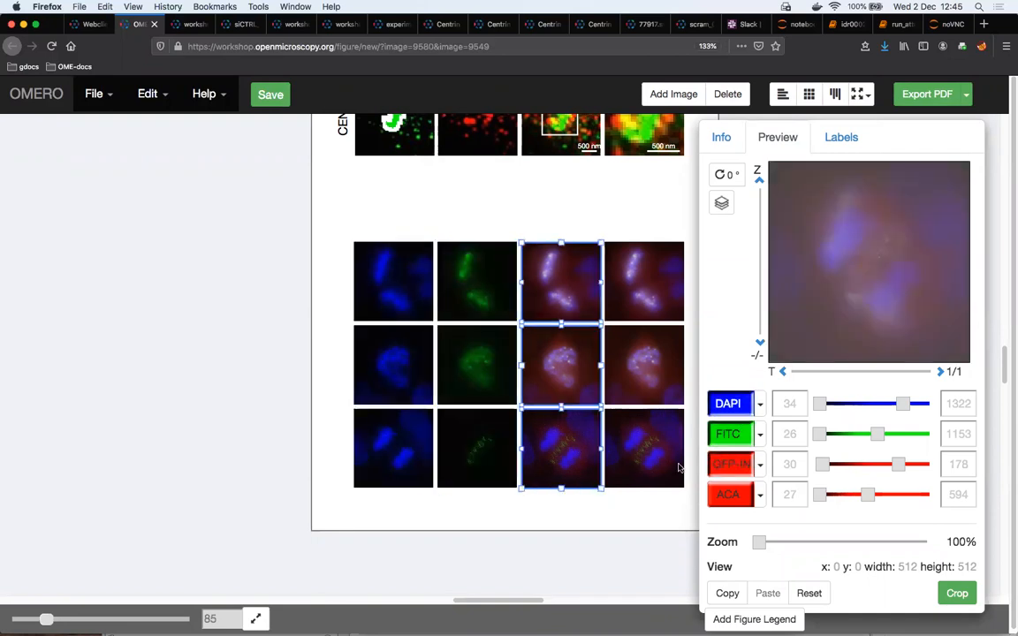
pyautogui.click(729, 468)
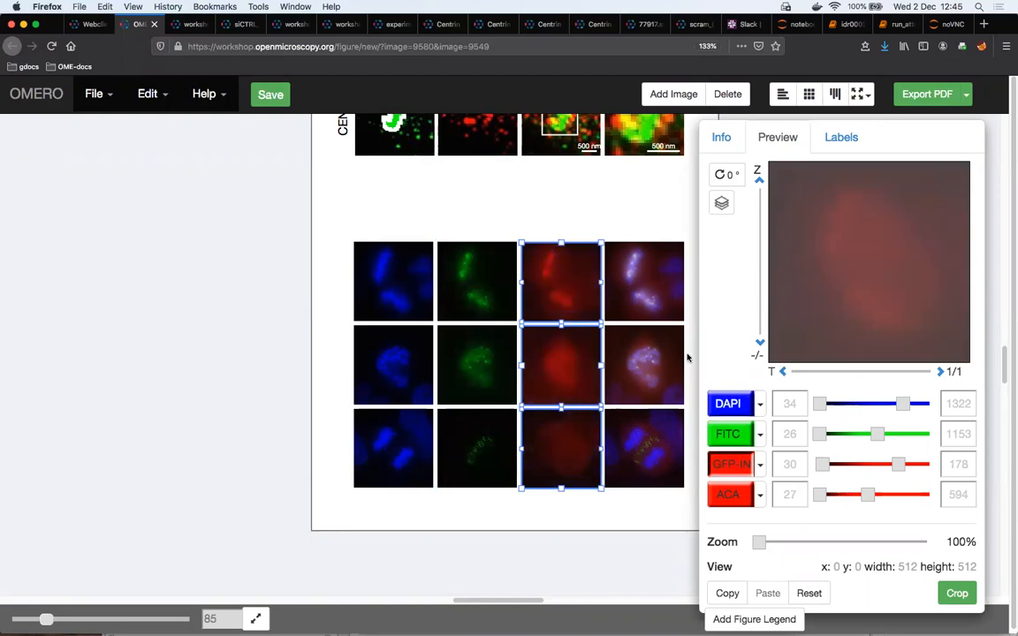
pyautogui.moveTo(635, 224); pyautogui.dragTo(641, 380)
pyautogui.moveTo(642, 464); pyautogui.dragTo(642, 466)
pyautogui.moveTo(550, 218); pyautogui.dragTo(550, 474)
pyautogui.moveTo(822, 465); pyautogui.dragTo(836, 465)
pyautogui.moveTo(898, 464); pyautogui.dragTo(882, 464)
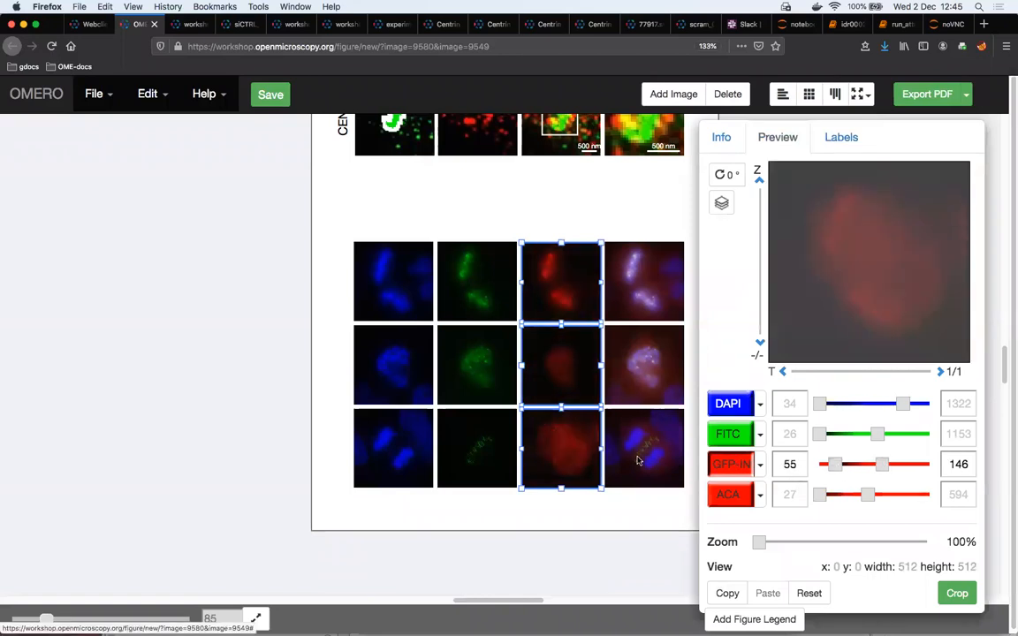
# Add channel-name labels above the four panels in the top row of the lower grid
pyautogui.click(387, 224)
pyautogui.moveTo(343, 225); pyautogui.dragTo(665, 291)
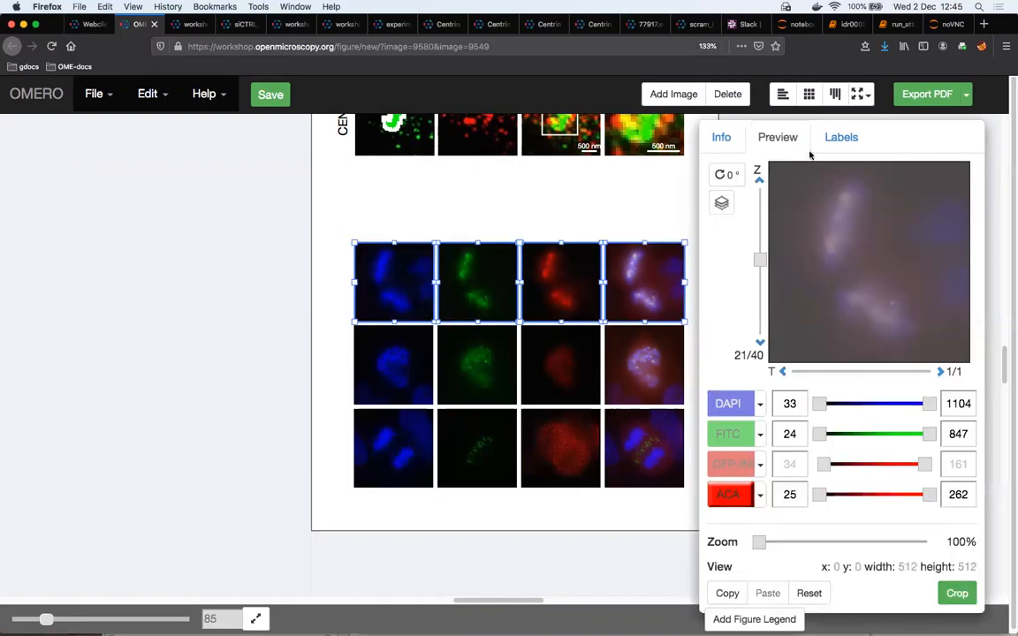
pyautogui.click(841, 137)
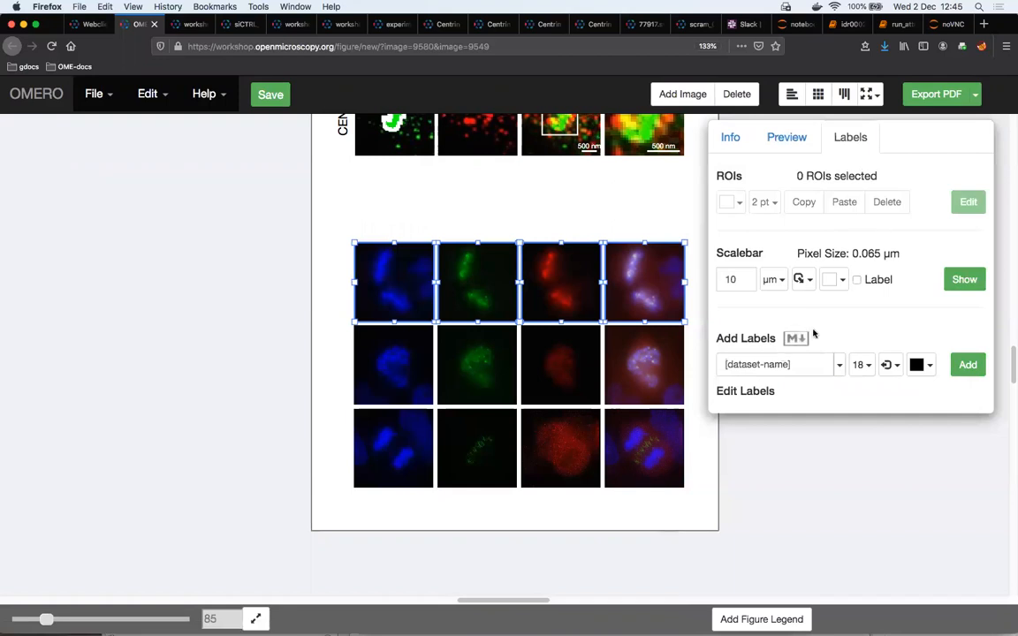
pyautogui.click(838, 364)
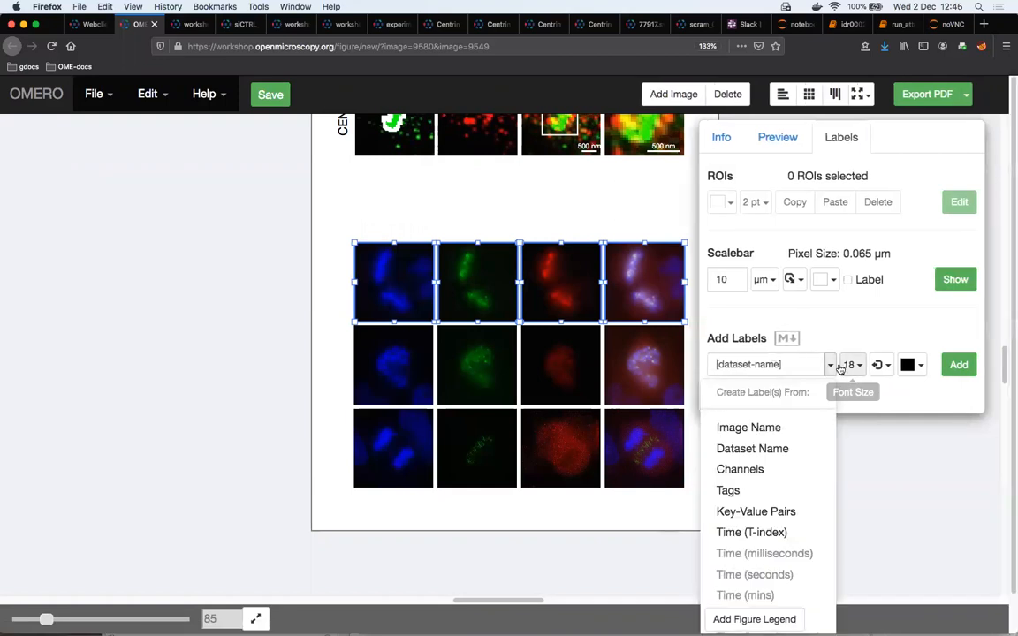
pyautogui.click(782, 470)
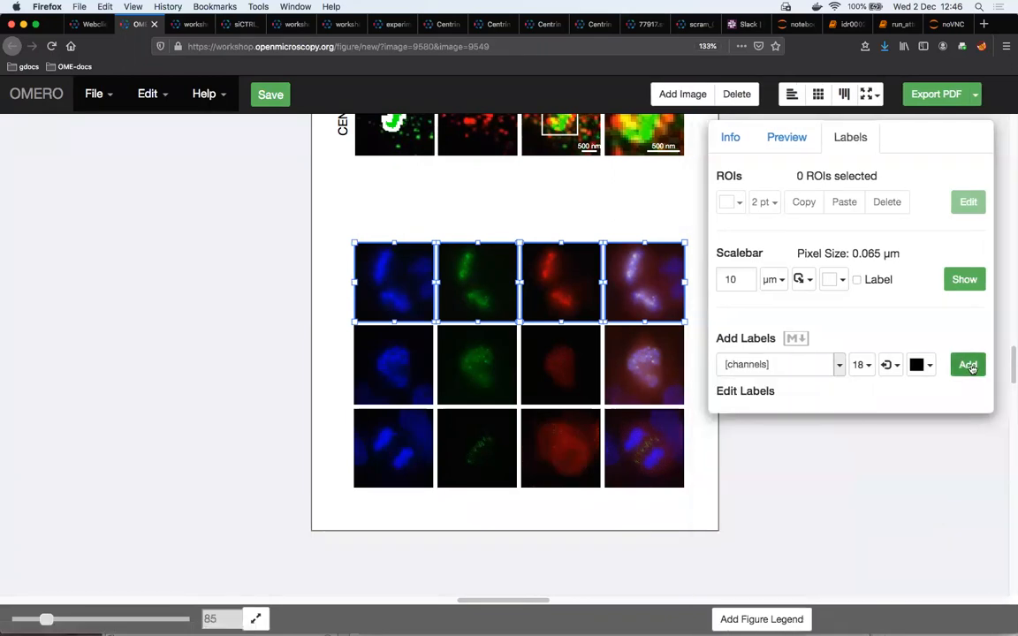
pyautogui.click(891, 364)
pyautogui.click(919, 572)
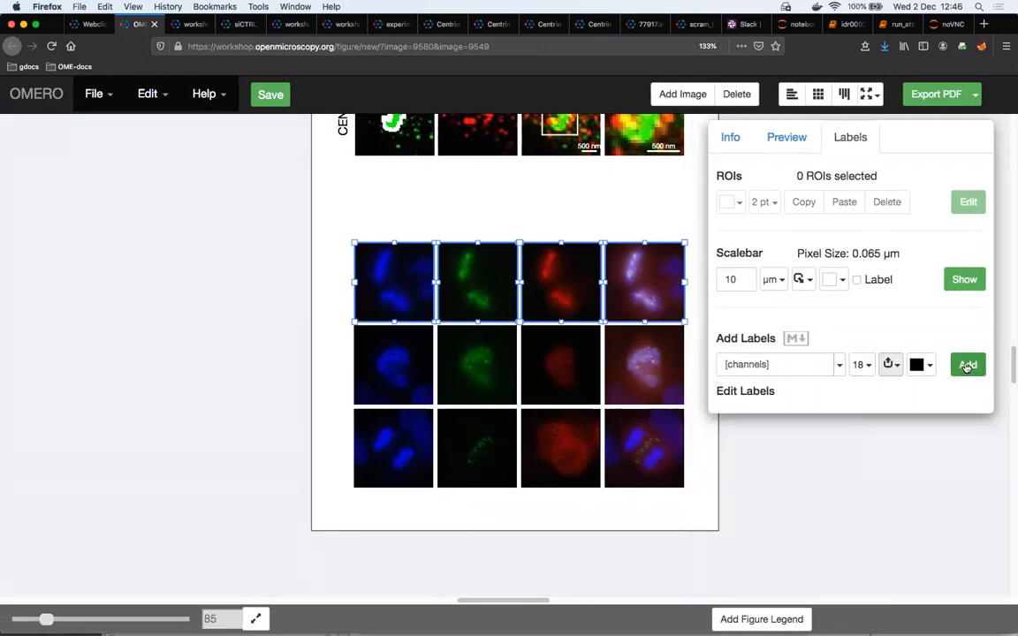
pyautogui.click(968, 365)
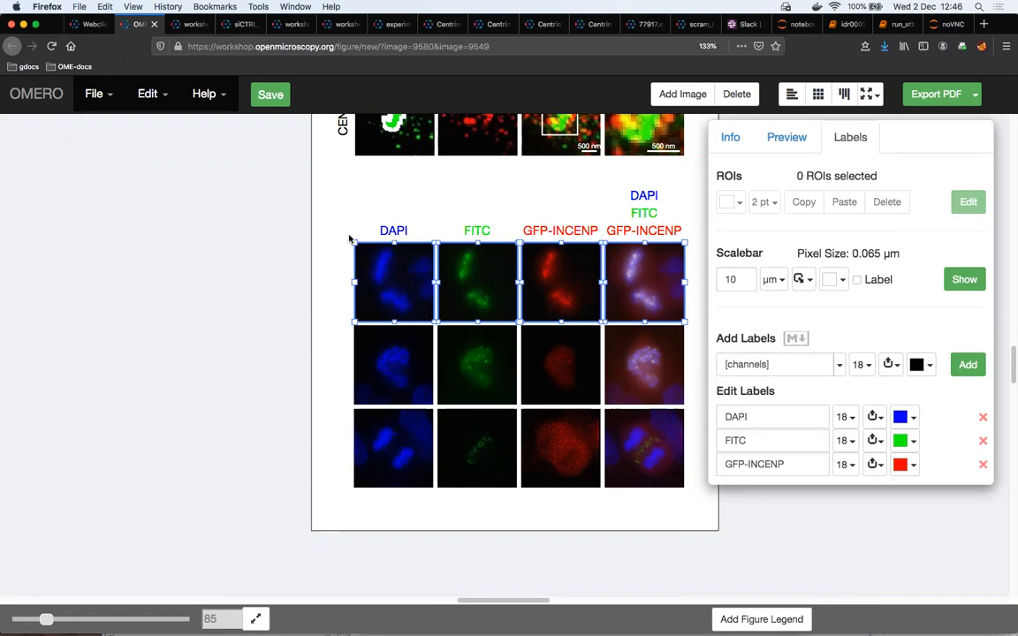
# Label the lower grid's first column from the temperature key-value pair, including the key, as vertical text on the left of each panel
pyautogui.moveTo(357, 218); pyautogui.dragTo(387, 472)
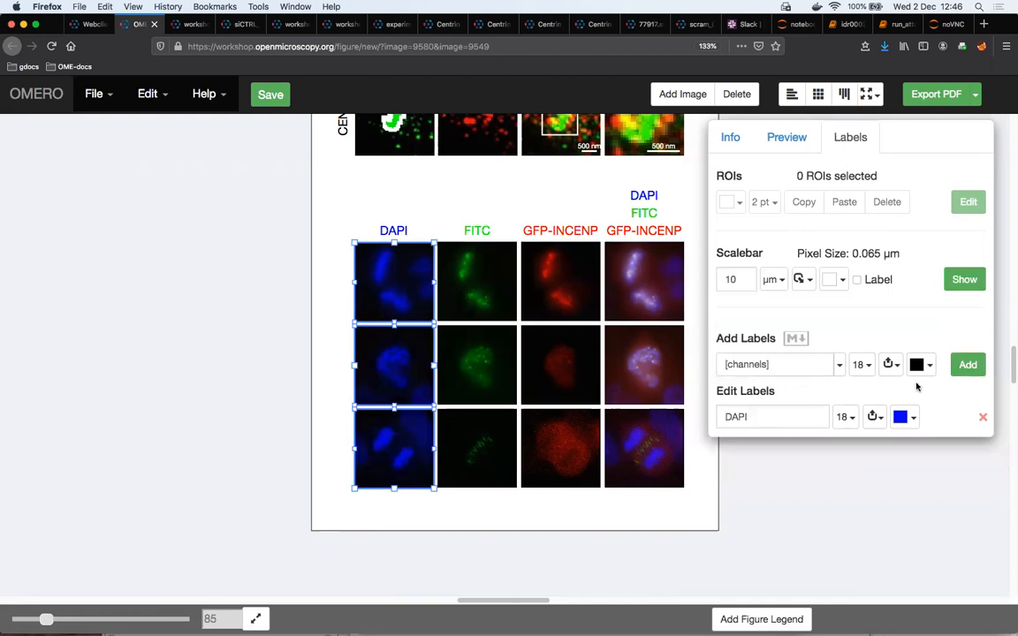
pyautogui.click(838, 364)
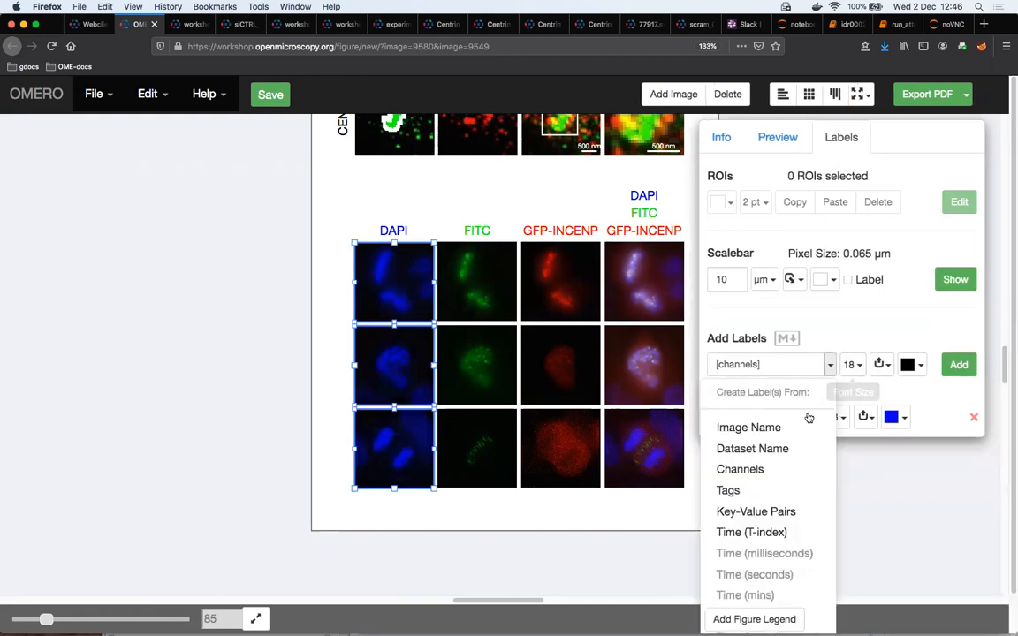
pyautogui.click(777, 511)
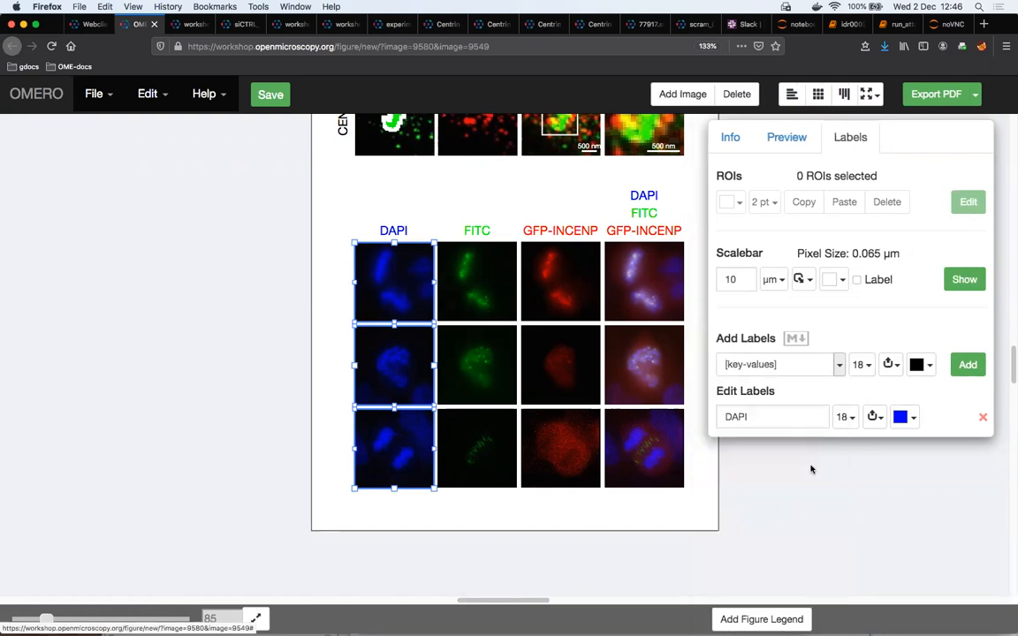
pyautogui.click(891, 364)
pyautogui.click(915, 529)
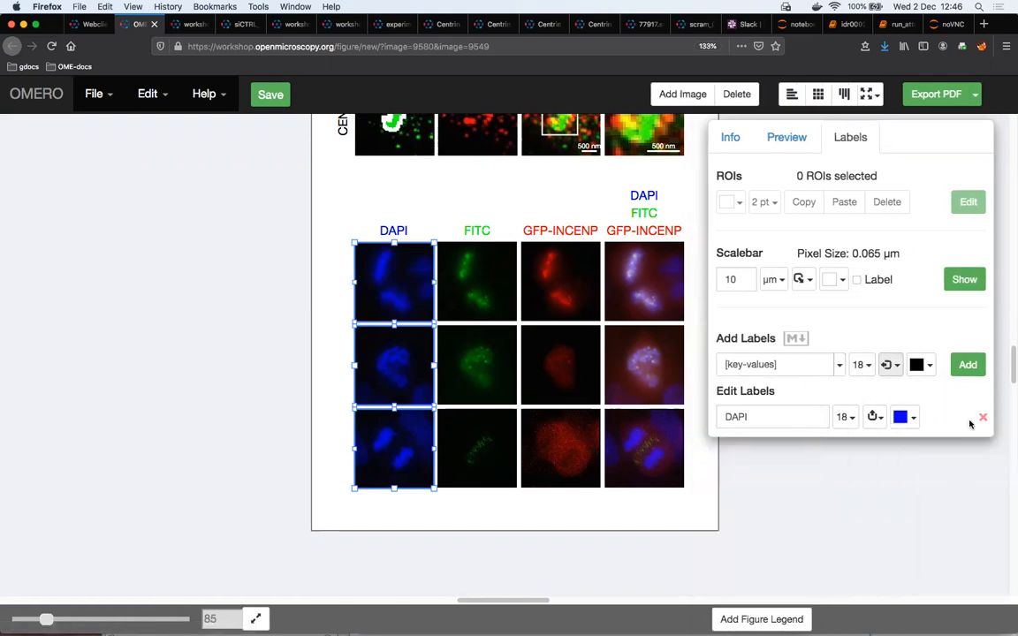
pyautogui.click(967, 365)
pyautogui.click(479, 183)
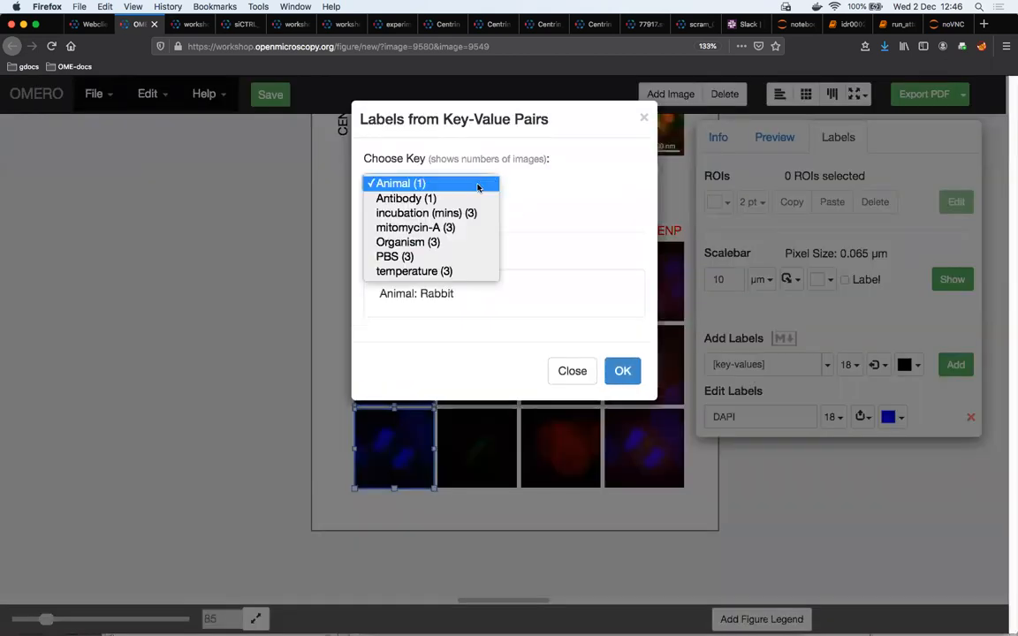
pyautogui.click(458, 271)
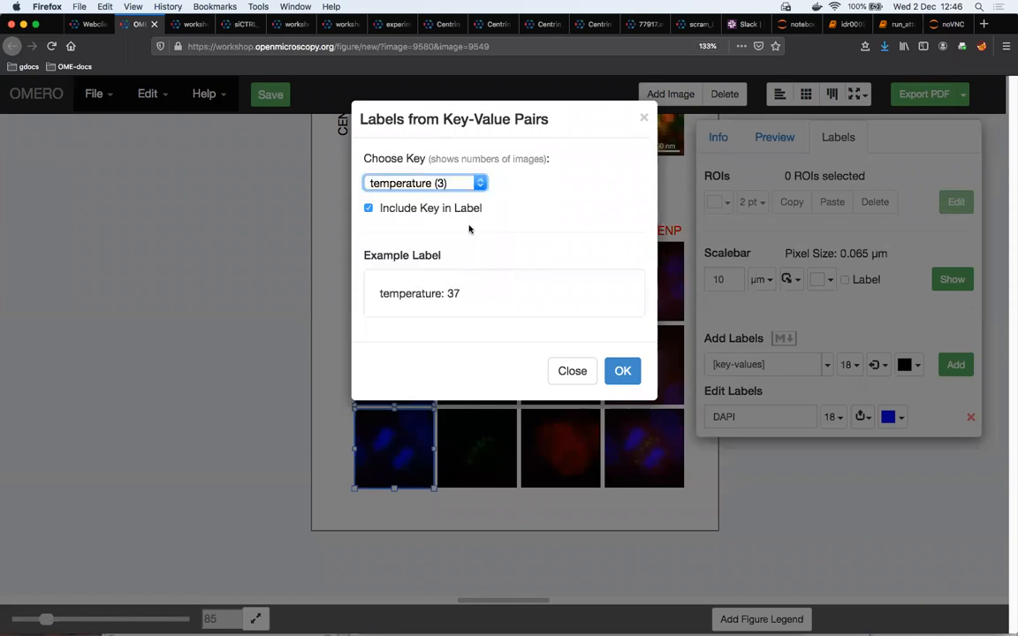
pyautogui.click(629, 372)
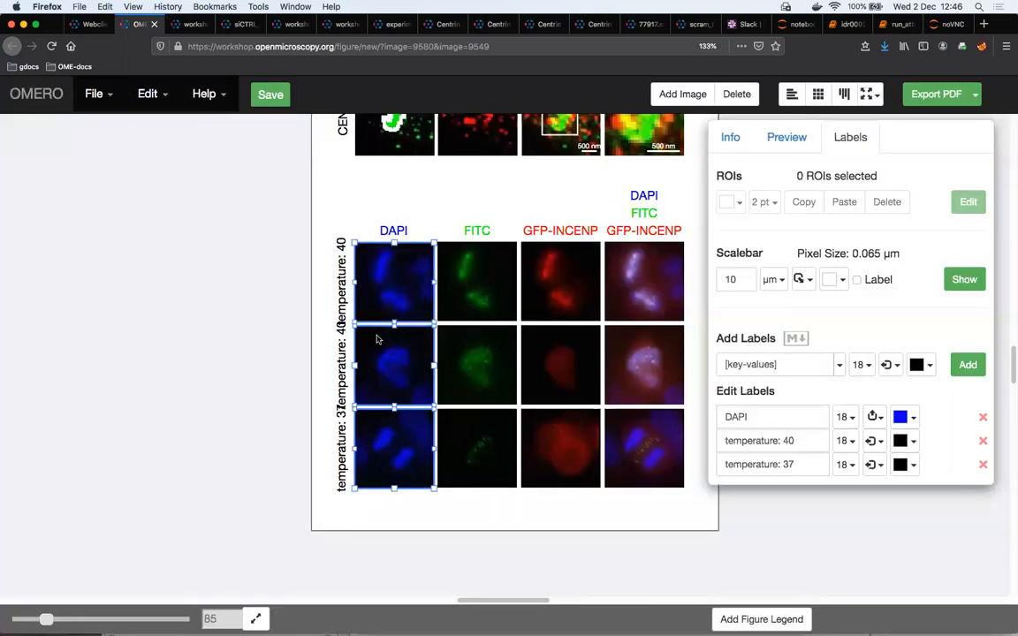
# Enlarge the whole lower panel grid with its proportions kept and position it to fill the page width
pyautogui.moveTo(375, 490); pyautogui.dragTo(671, 285)
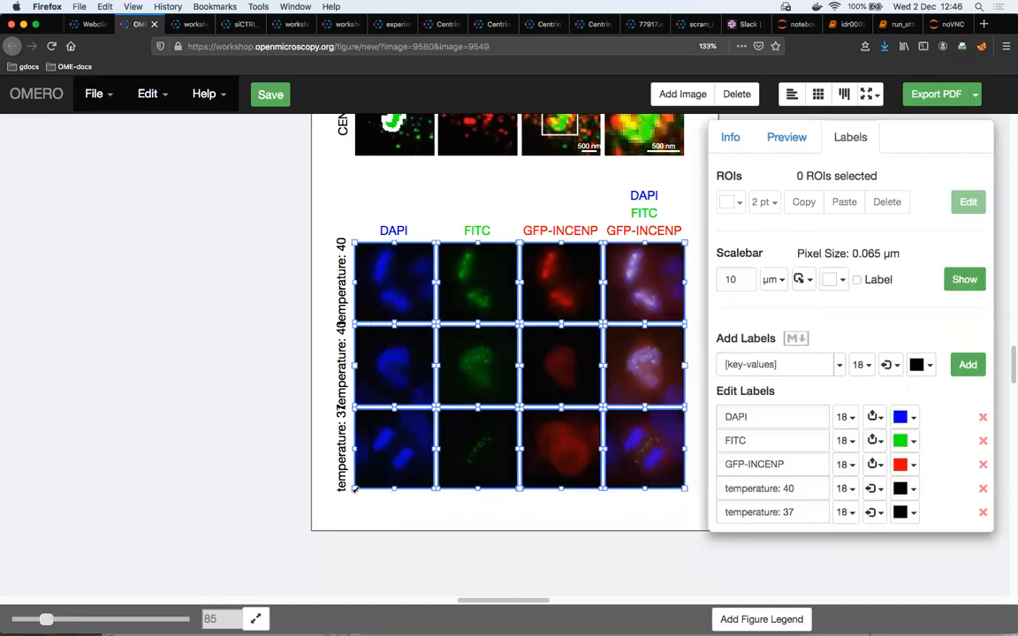
pyautogui.moveTo(353, 497); pyautogui.dragTo(356, 522)
pyautogui.moveTo(469, 418); pyautogui.dragTo(485, 393)
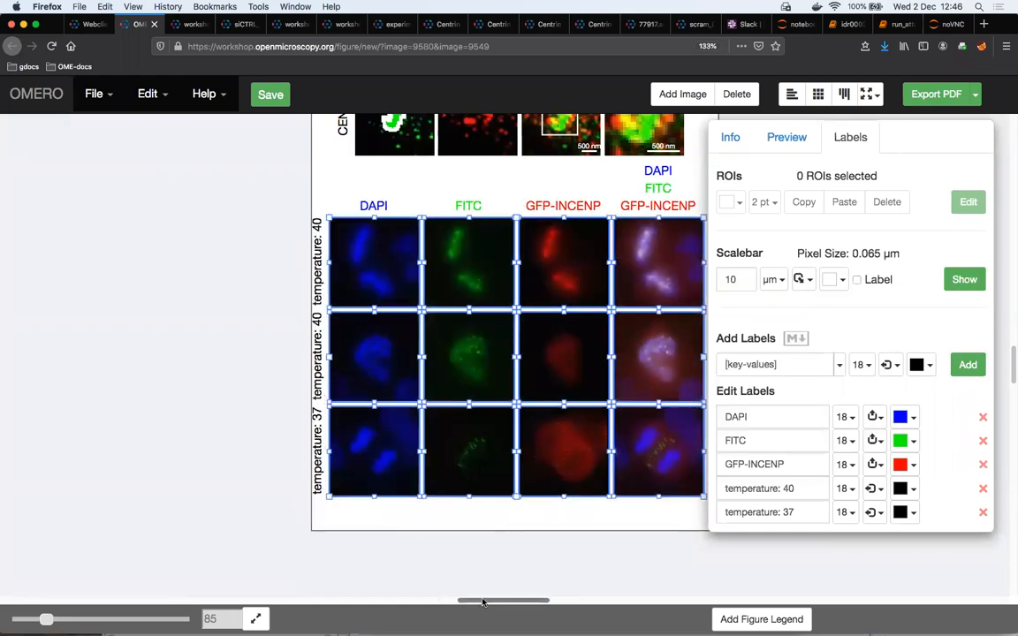
pyautogui.hscroll(6, 466, 598)
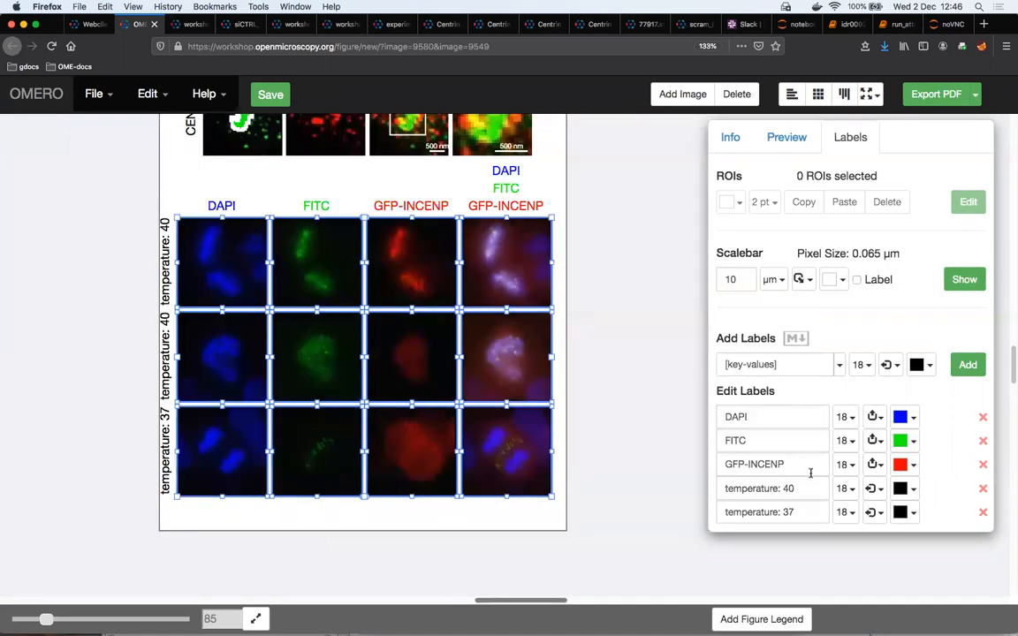
pyautogui.hscroll(-3, 477, 345)
pyautogui.press('Right')
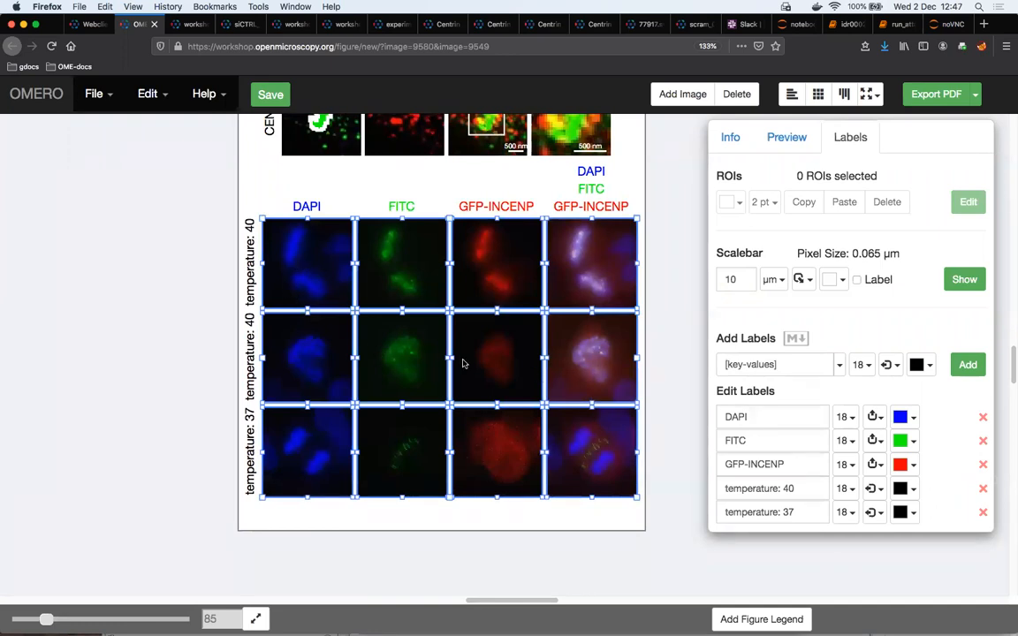
# Add labels from the images' tags to all lower grid panels as vertical text on the left
pyautogui.click(839, 365)
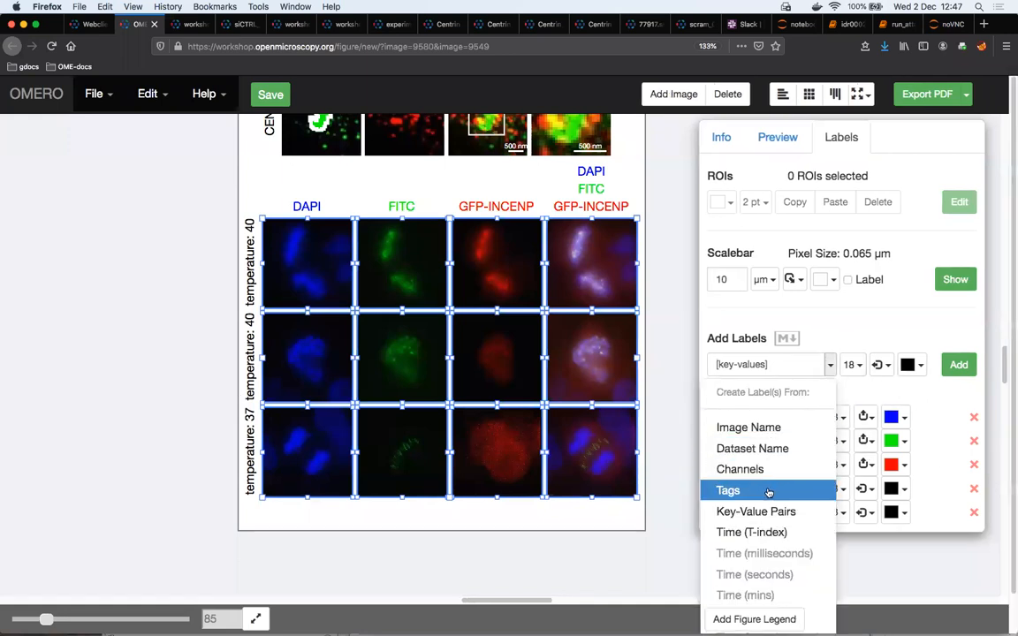
pyautogui.click(769, 492)
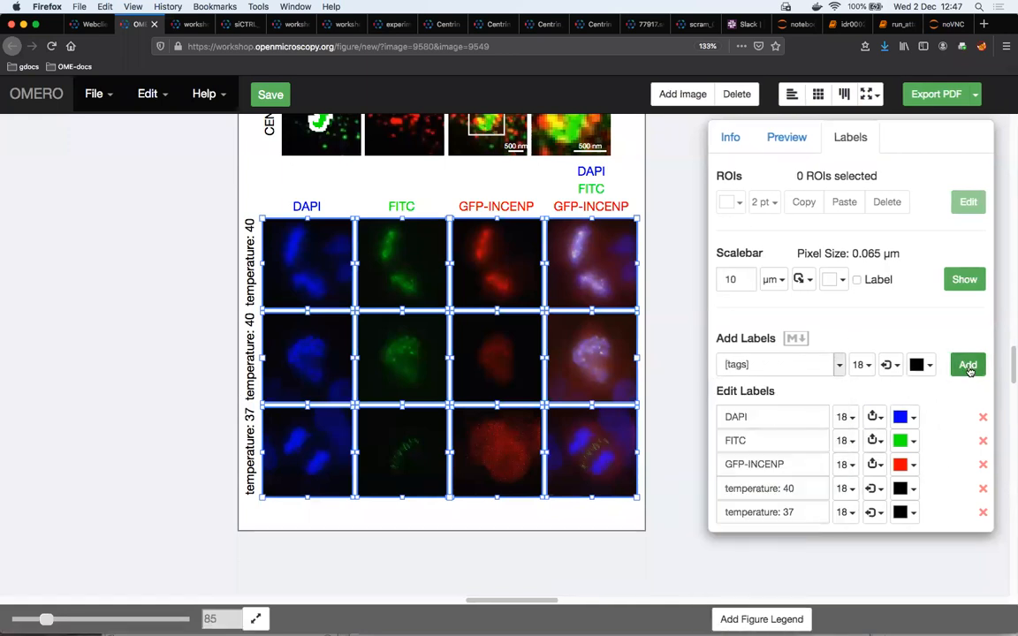
pyautogui.click(895, 366)
pyautogui.click(924, 520)
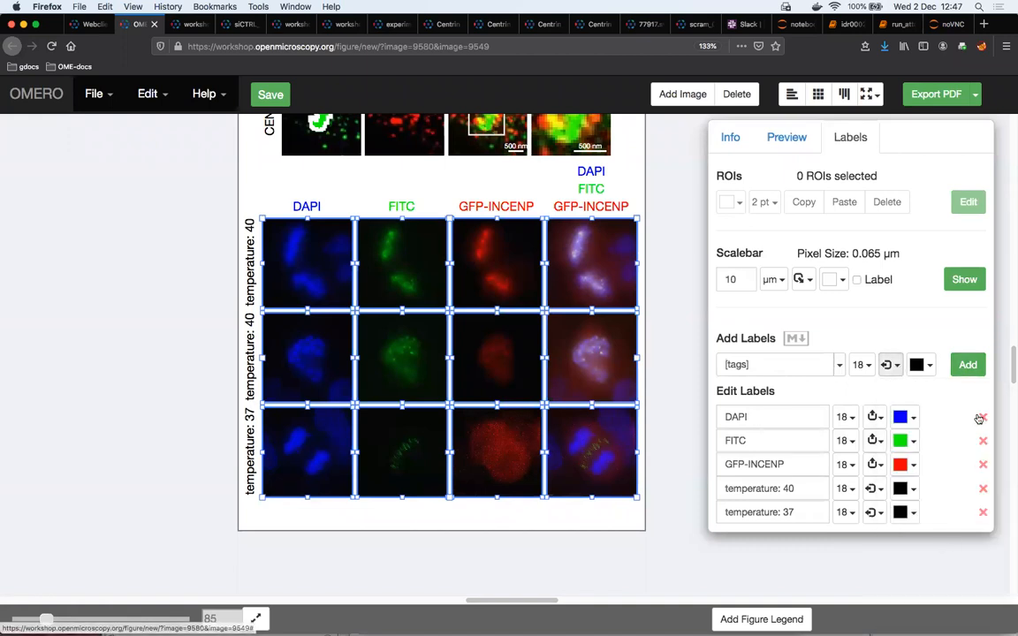
pyautogui.click(967, 365)
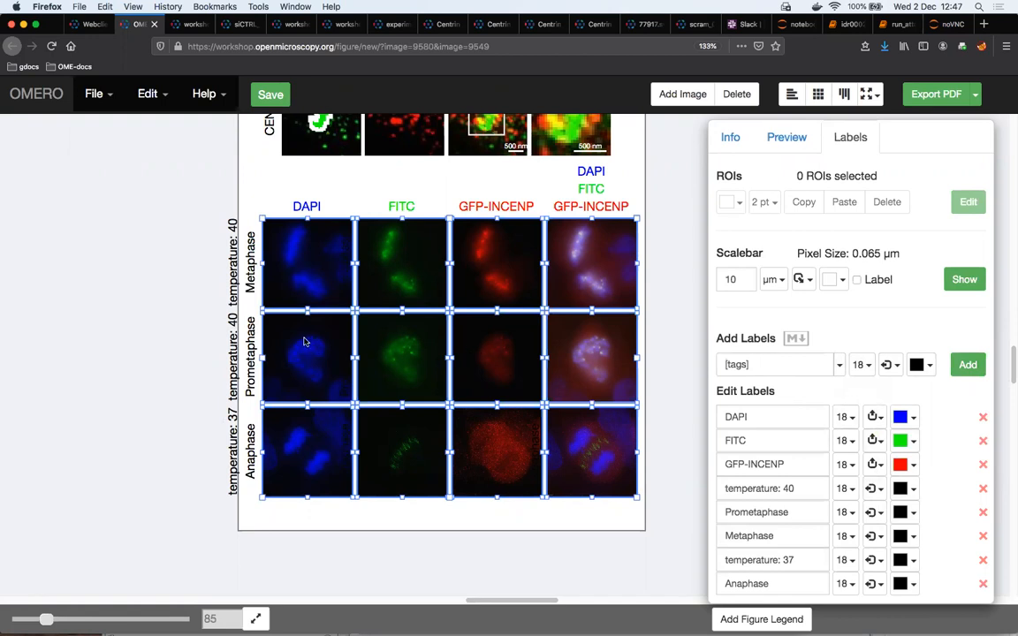
pyautogui.click(256, 198)
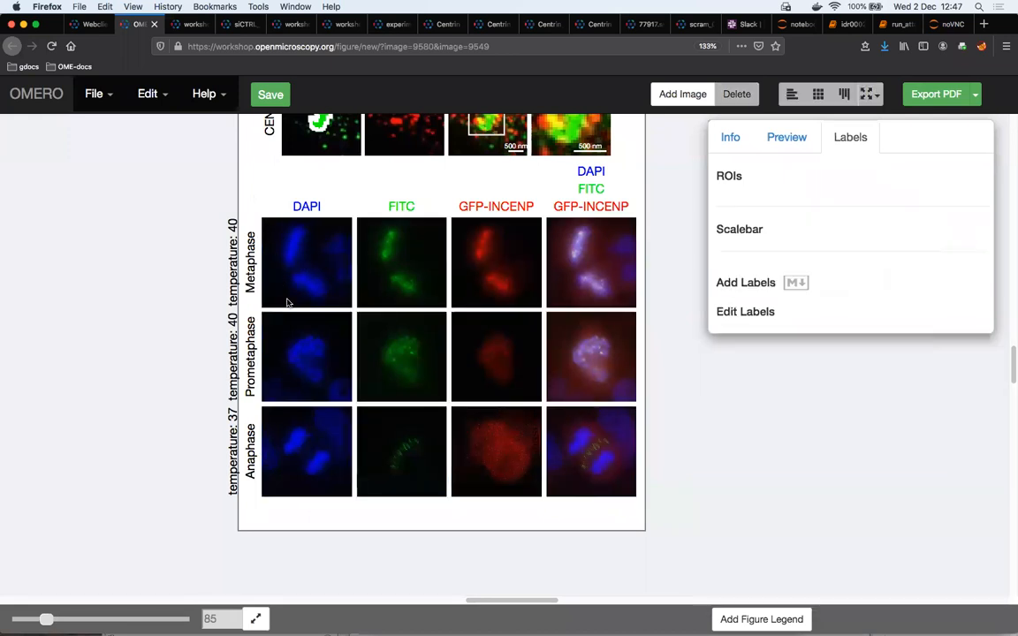
# Preview the Anaphase DAPI panel and try a Z-projection of sections 12–16 on the Prometaphase DAPI panel
pyautogui.click(292, 439)
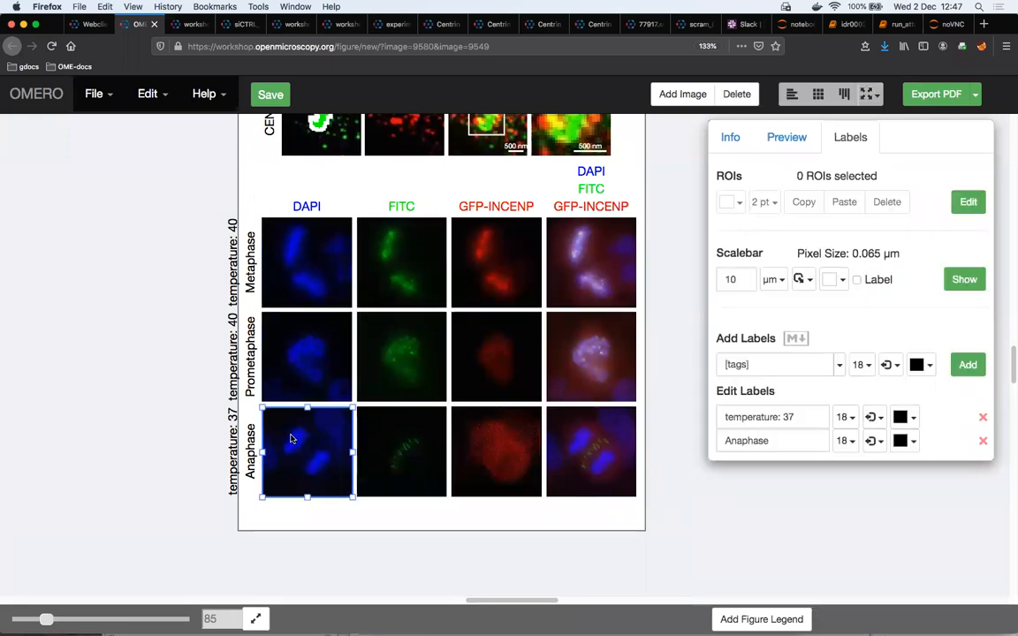
pyautogui.click(781, 144)
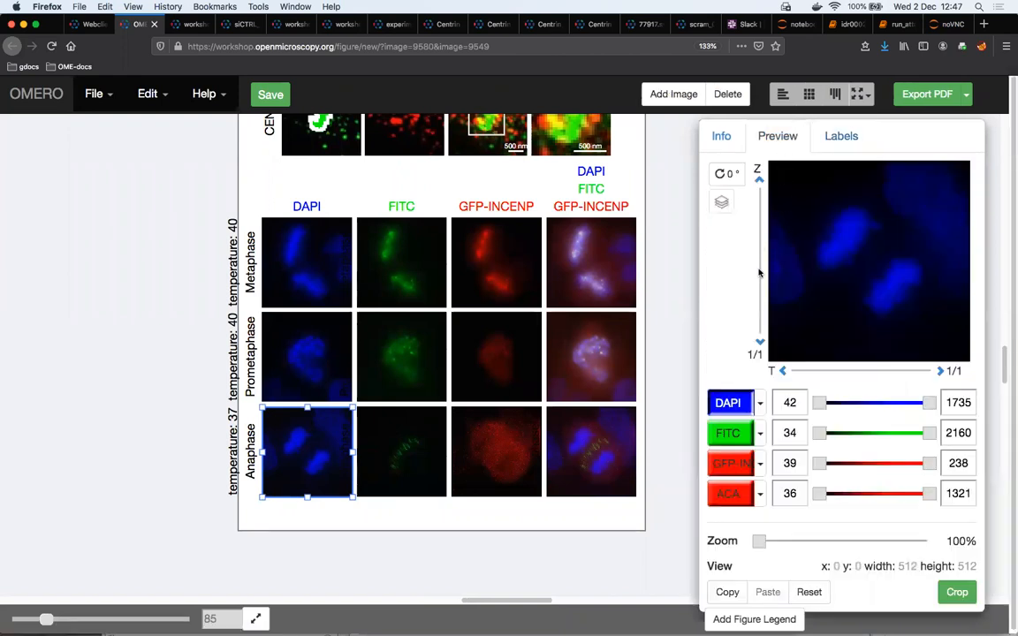
pyautogui.scroll(-1, 760, 256)
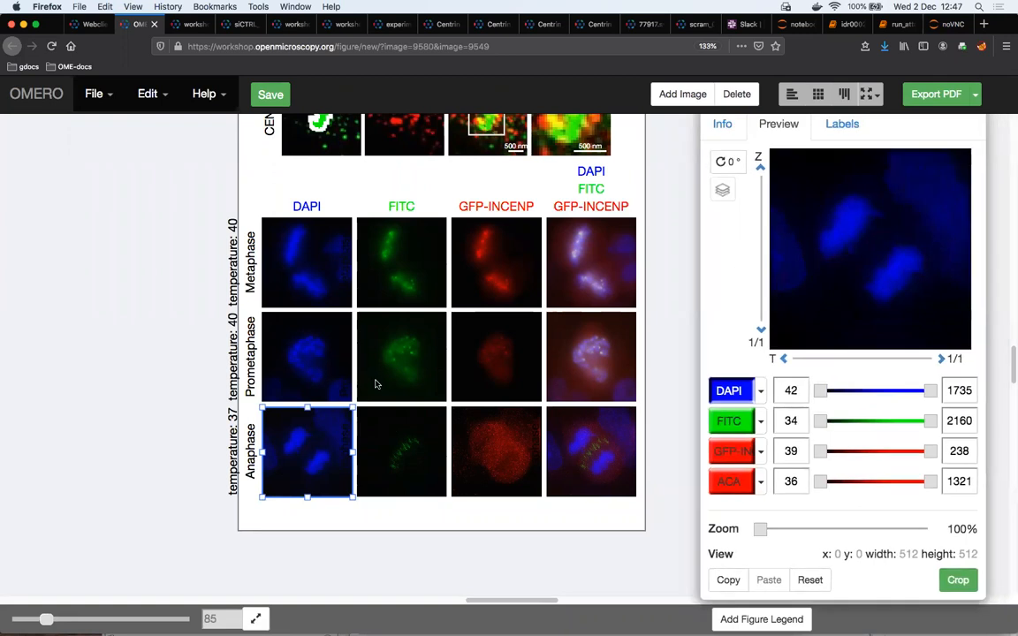
pyautogui.click(326, 365)
pyautogui.moveTo(748, 258); pyautogui.dragTo(745, 282)
pyautogui.click(707, 200)
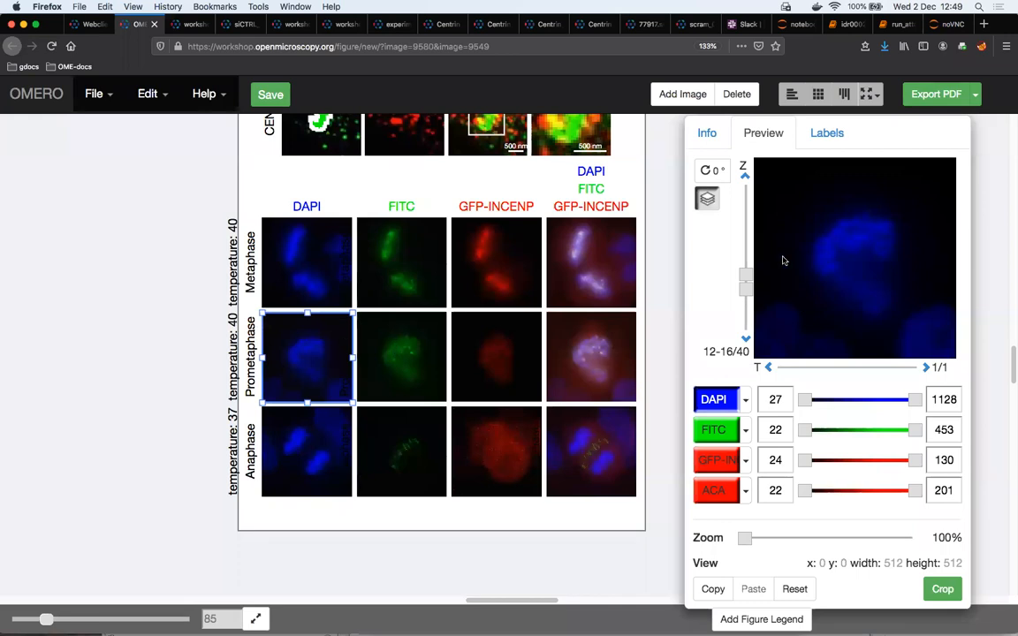
# Turn off the Z-projection of the Prometaphase DAPI panel and set its Z-section to 32
pyautogui.click(707, 199)
pyautogui.moveTo(743, 281); pyautogui.dragTo(744, 214)
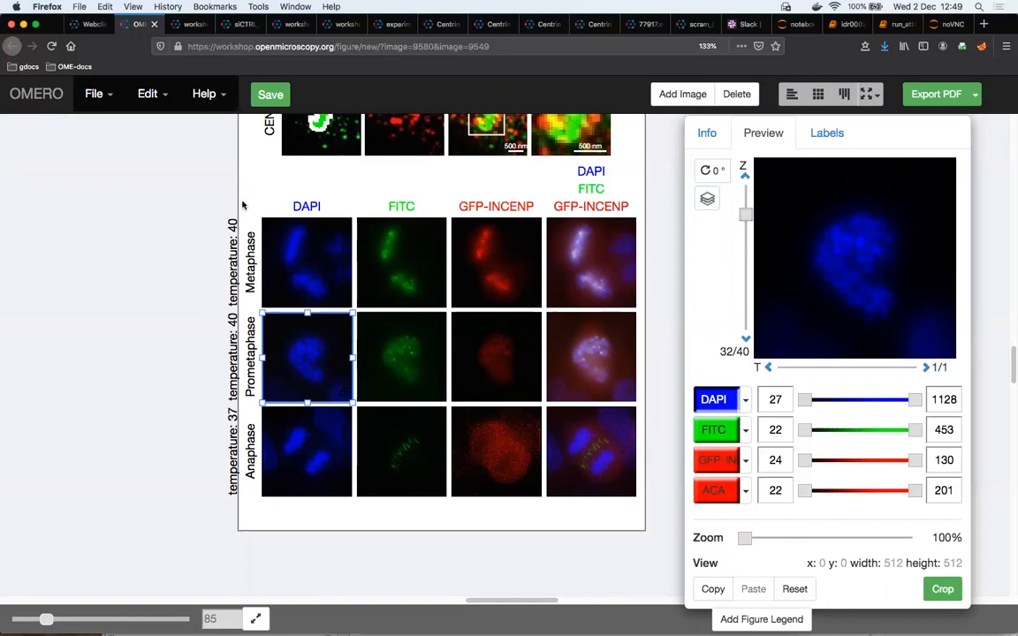
# Set the font size of the "temperature: 40" and "temperature: 37" labels on the lower grid's DAPI column to 12
pyautogui.click(828, 131)
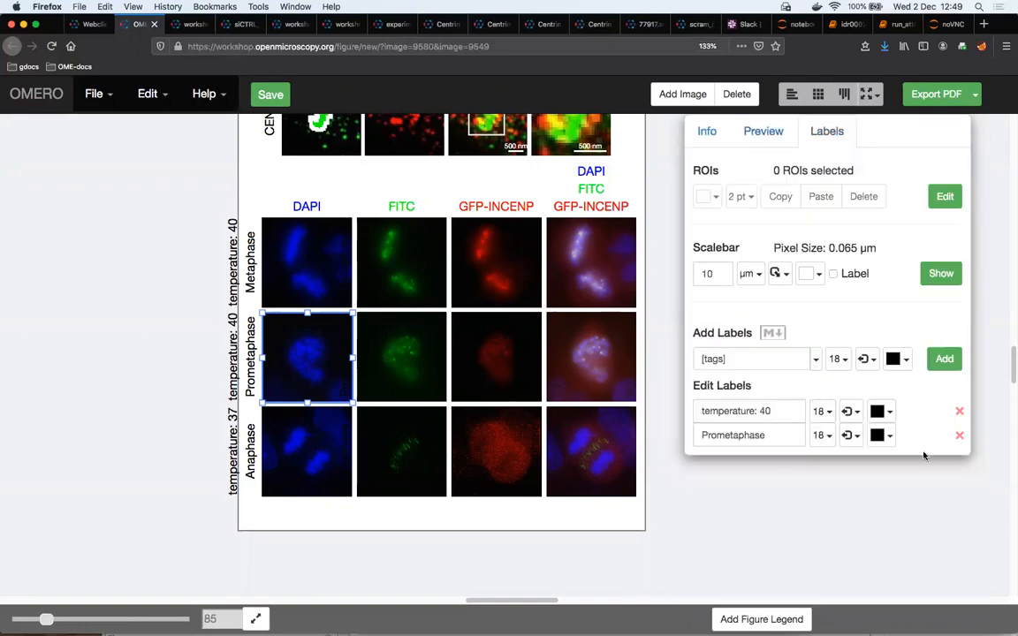
pyautogui.moveTo(274, 201); pyautogui.dragTo(300, 435)
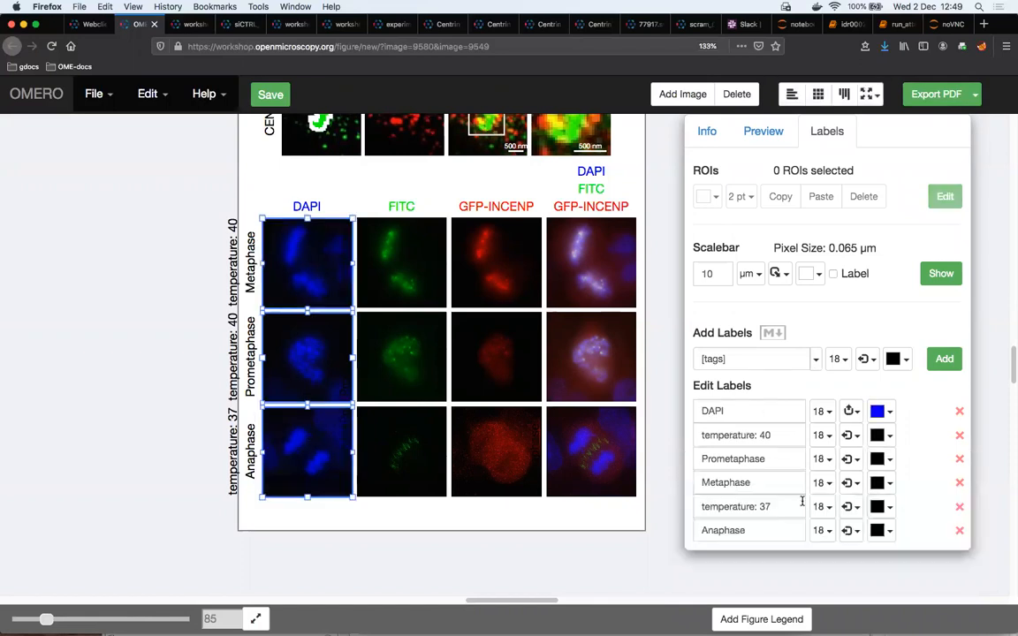
pyautogui.click(831, 439)
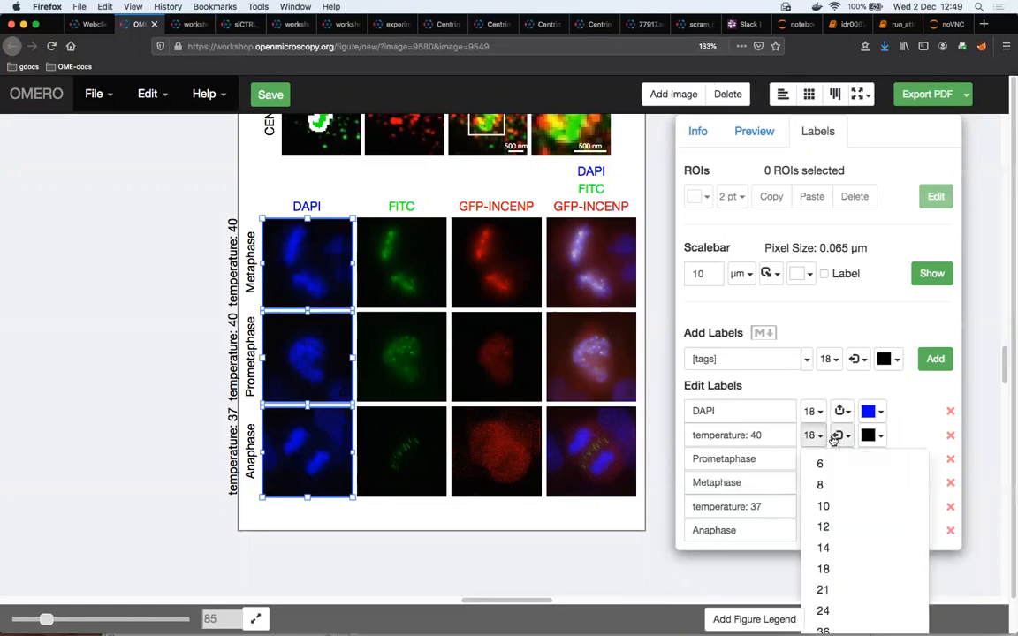
pyautogui.click(844, 527)
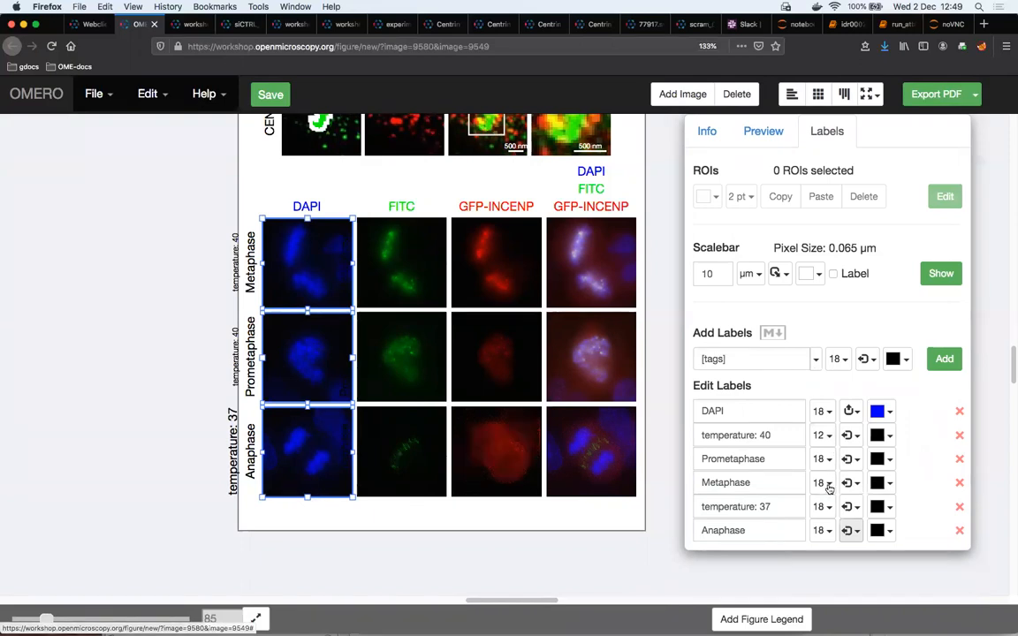
pyautogui.click(826, 510)
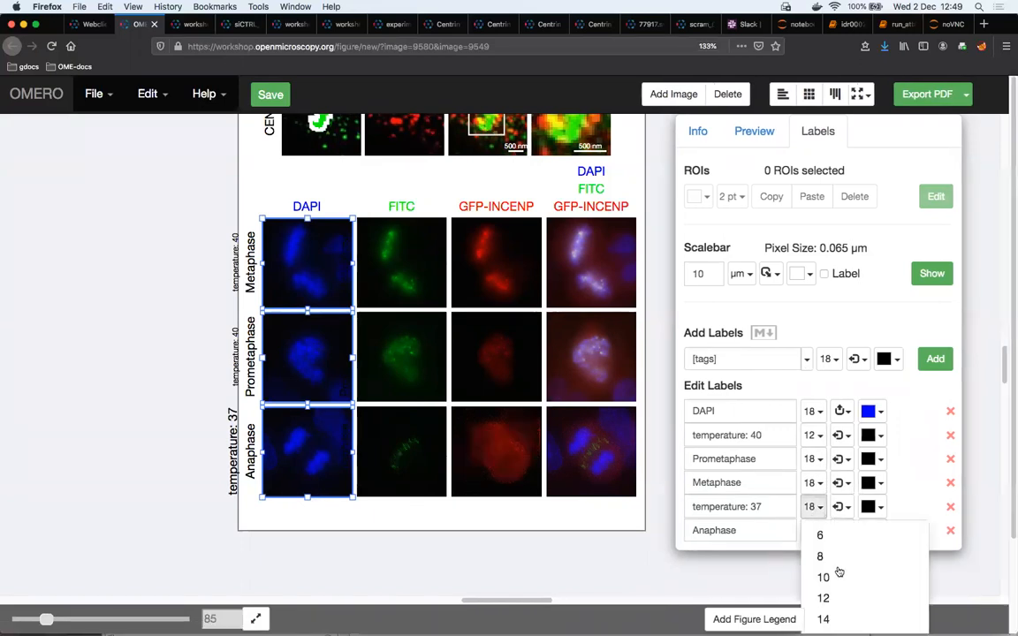
pyautogui.click(840, 599)
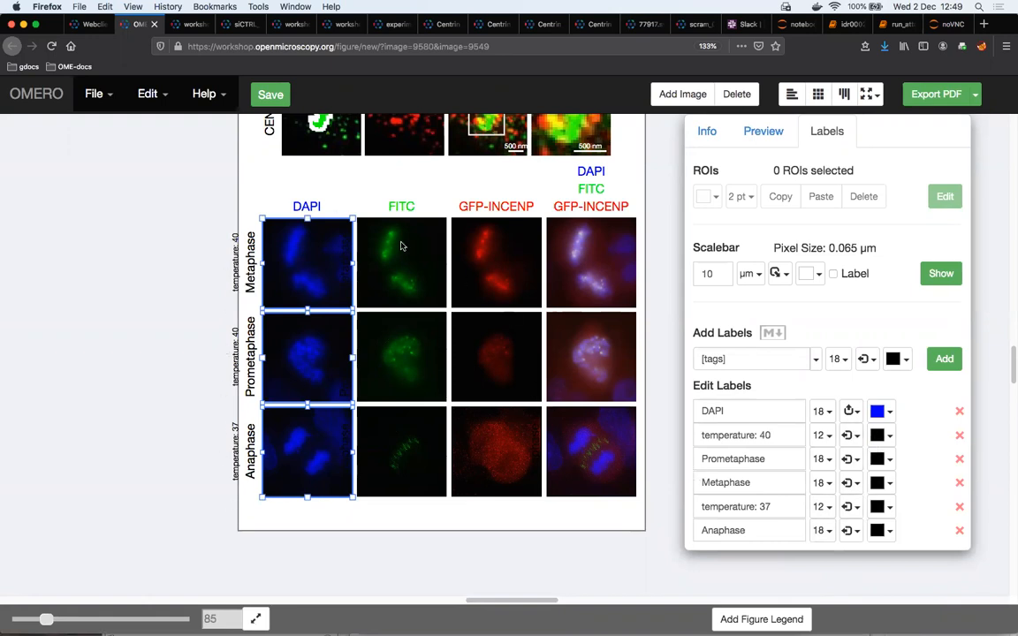
# Nudge all lower grid panels slightly to the right to bring the temperature labels inside the page
pyautogui.moveTo(275, 187); pyautogui.dragTo(584, 465)
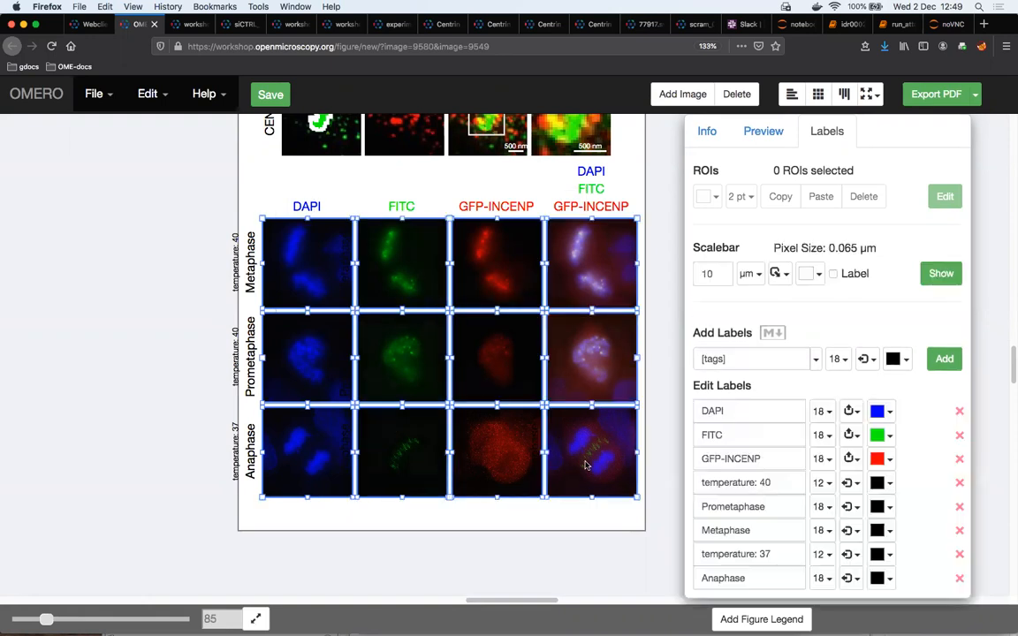
pyautogui.press('Right')
pyautogui.press('Right')
pyautogui.press('Left')
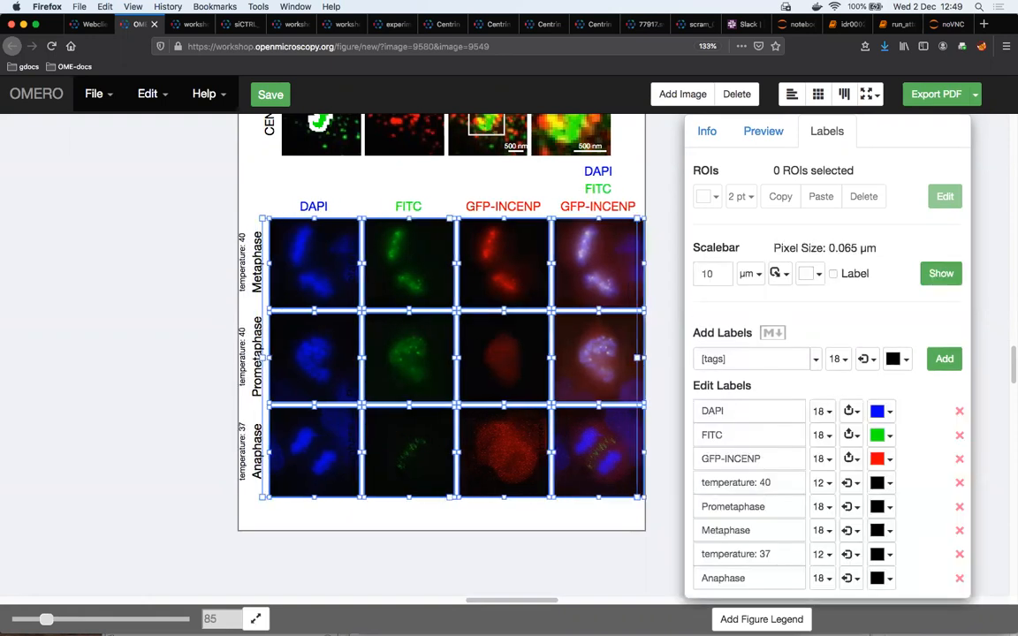
# Show a 10 µm scalebar with its label on the merged Anaphase panel
pyautogui.click(577, 446)
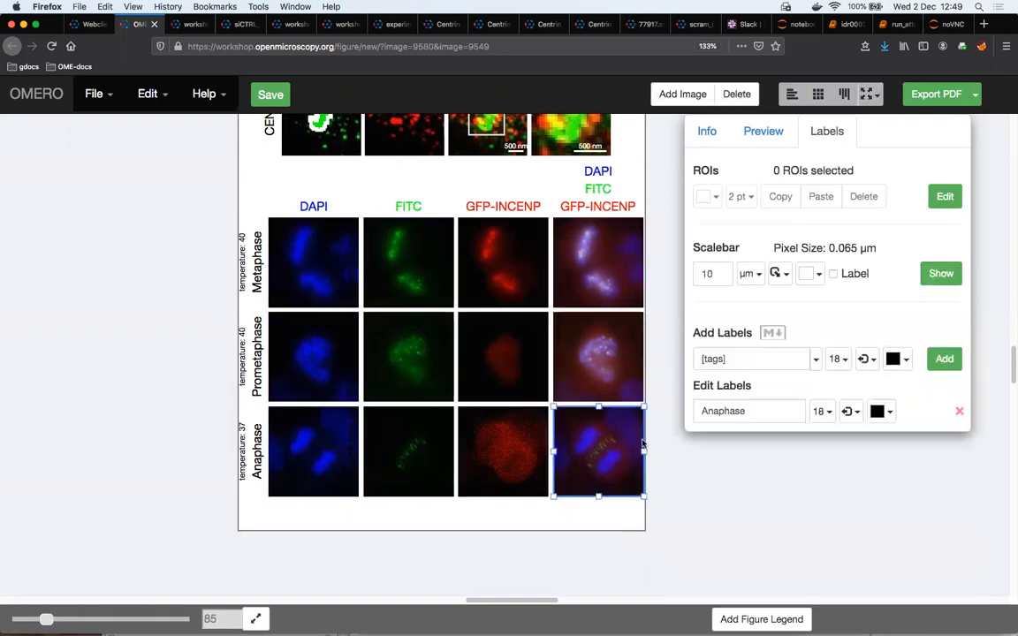
pyautogui.click(833, 274)
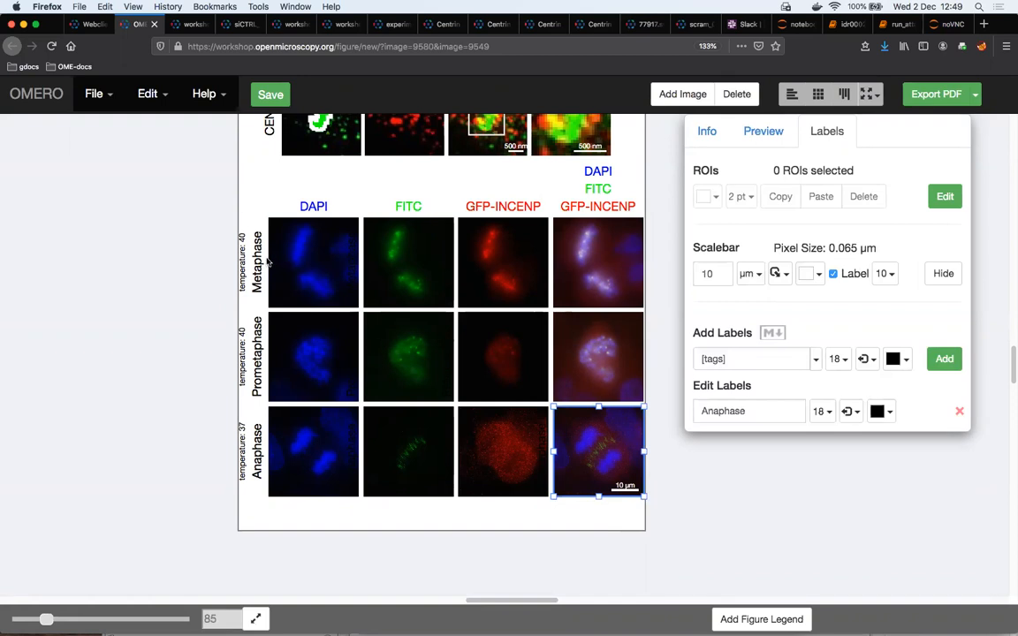
# Save the figure to OMERO under the name i2k-janelia
pyautogui.click(272, 98)
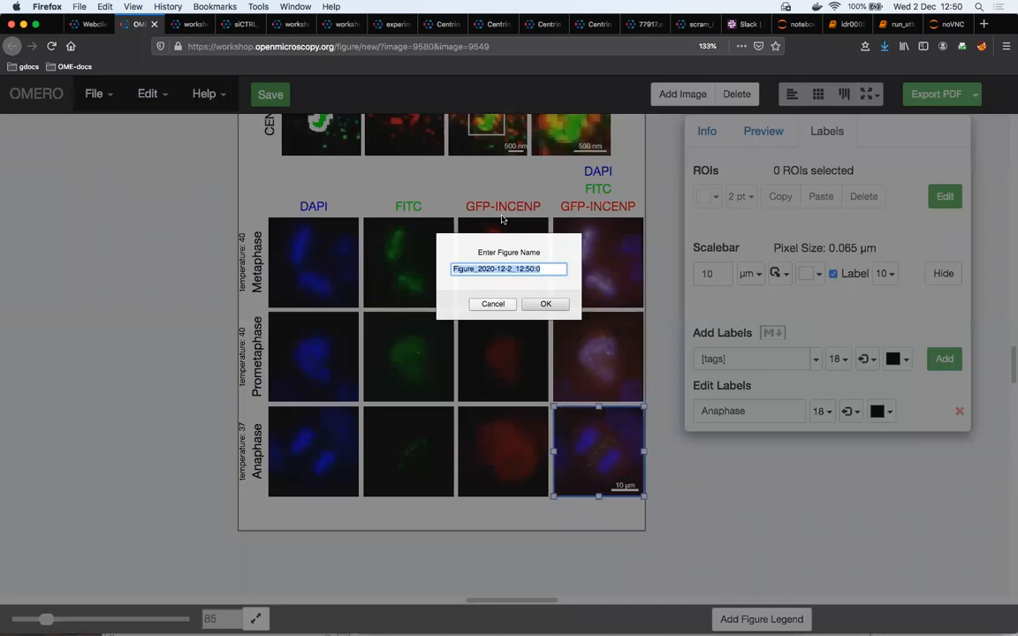
pyautogui.write('i2k-')
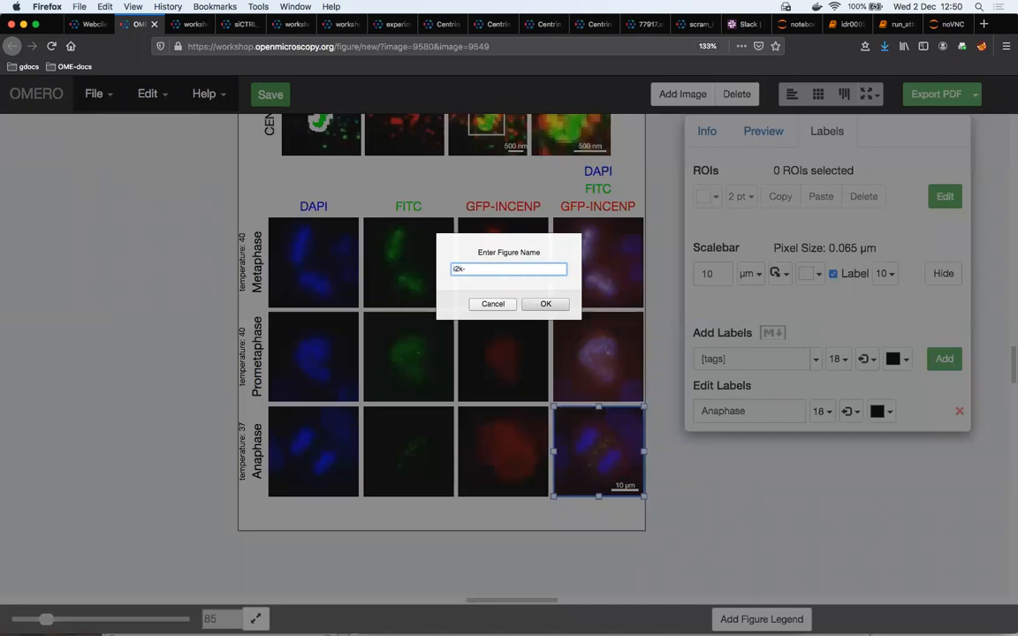
pyautogui.write('janelia')
pyautogui.click(542, 301)
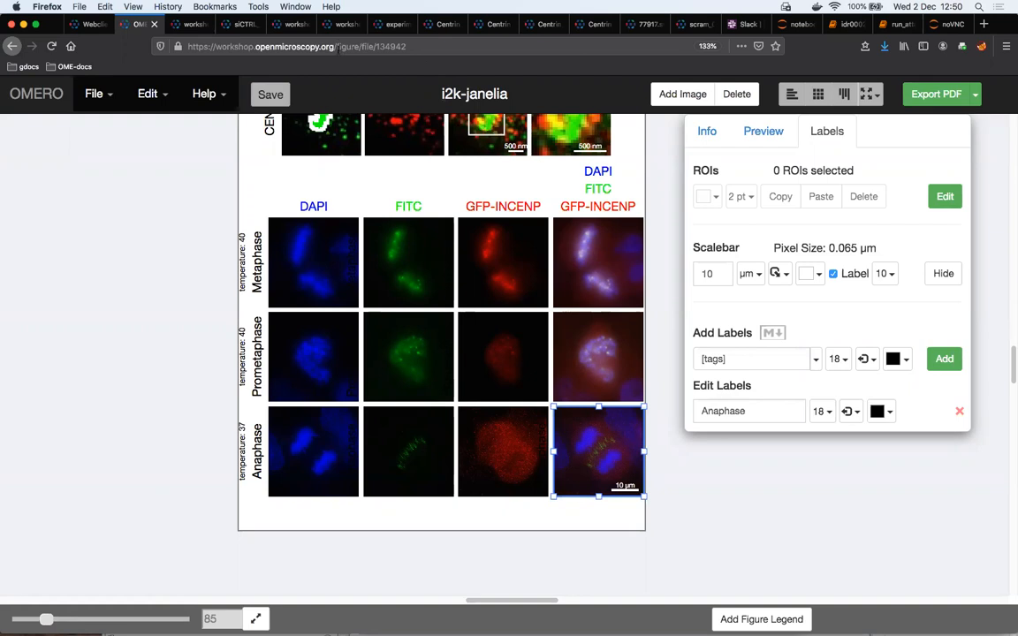
# Copy the saved figure's web address for sharing
pyautogui.click(424, 47)
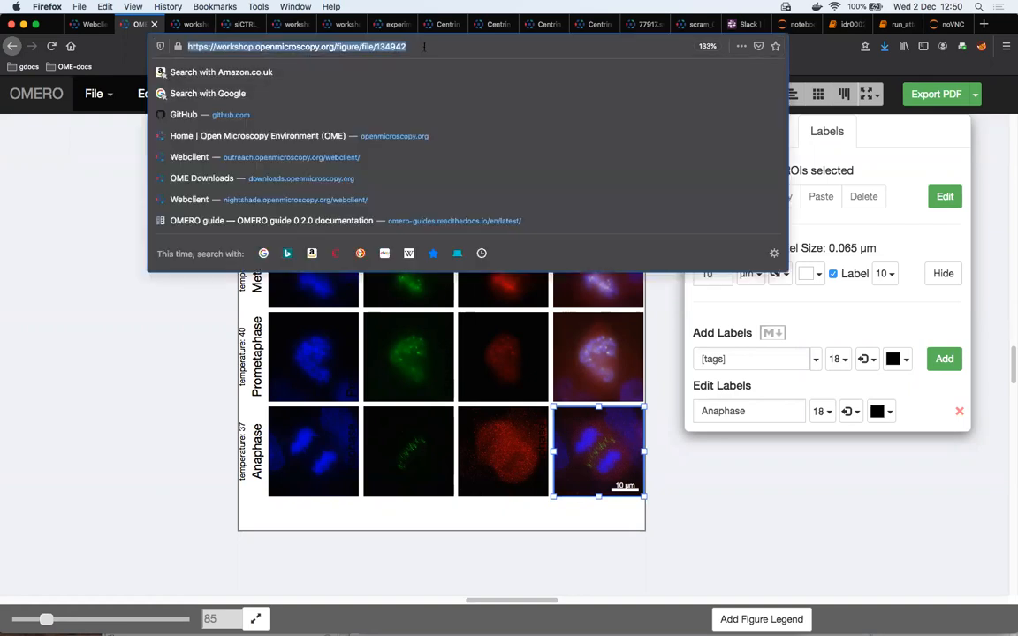
pyautogui.rightClick(327, 50)
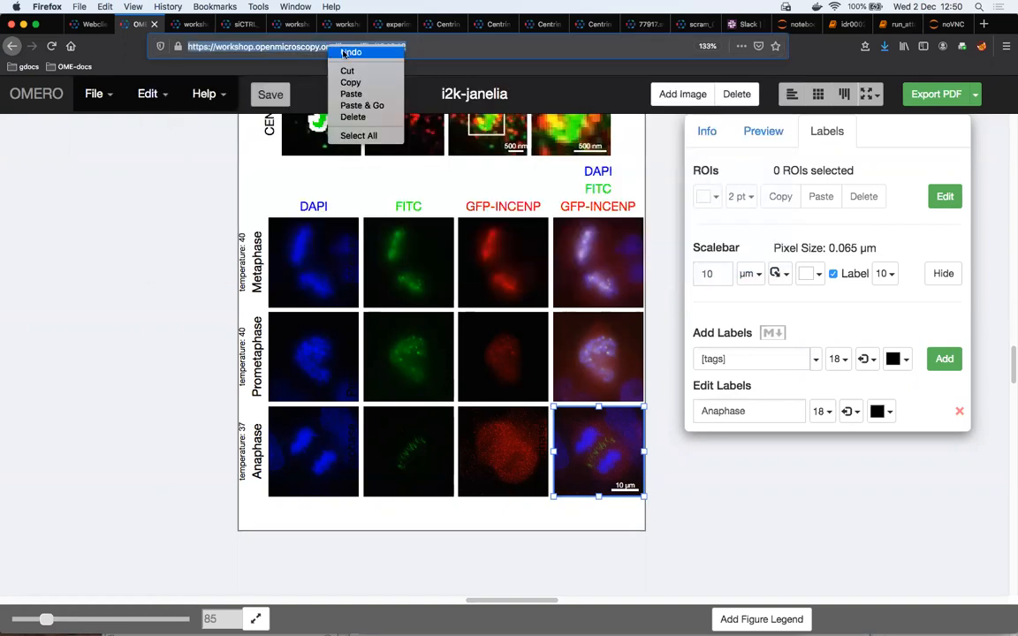
pyautogui.click(373, 83)
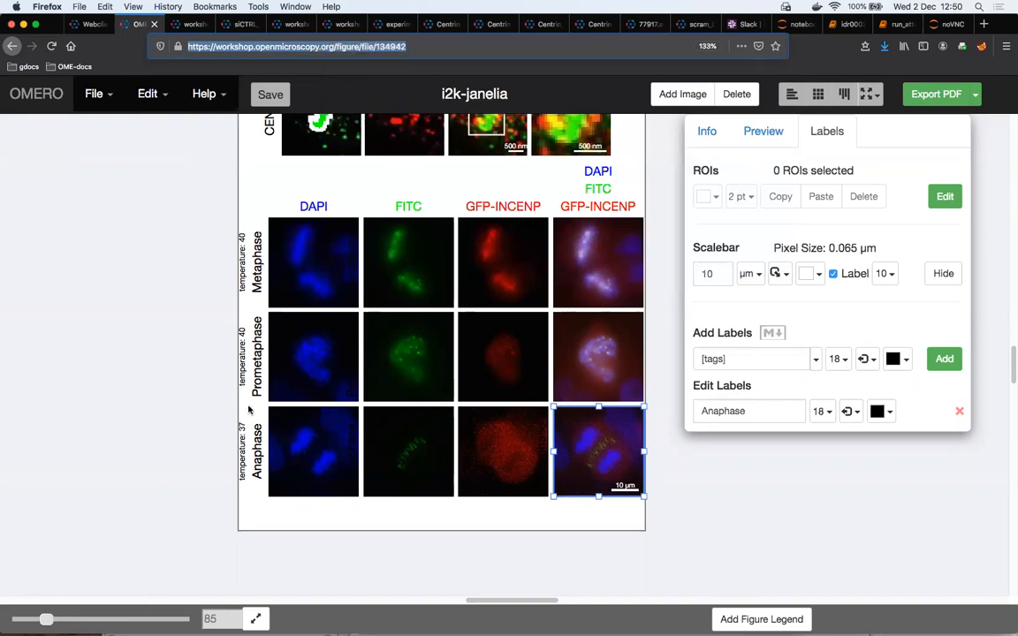
pyautogui.moveTo(252, 626)
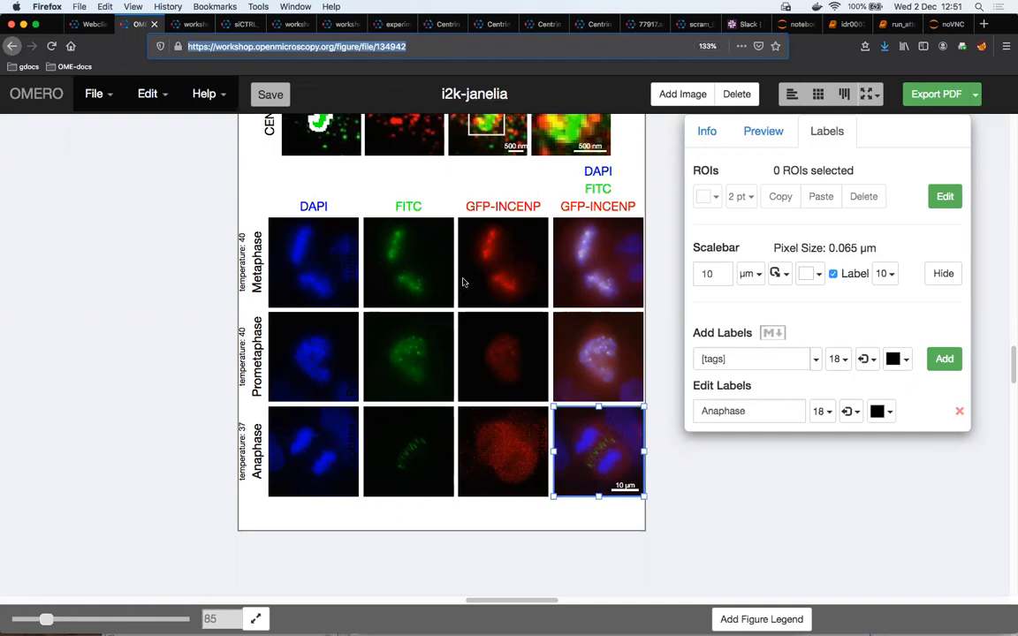
# Look over the whole saved figure, comparing the upper CDK5RAP2-C and CENT2 rows with the lower mitosis-phase grid
pyautogui.scroll(3, 463, 281)
pyautogui.scroll(1, 463, 281)
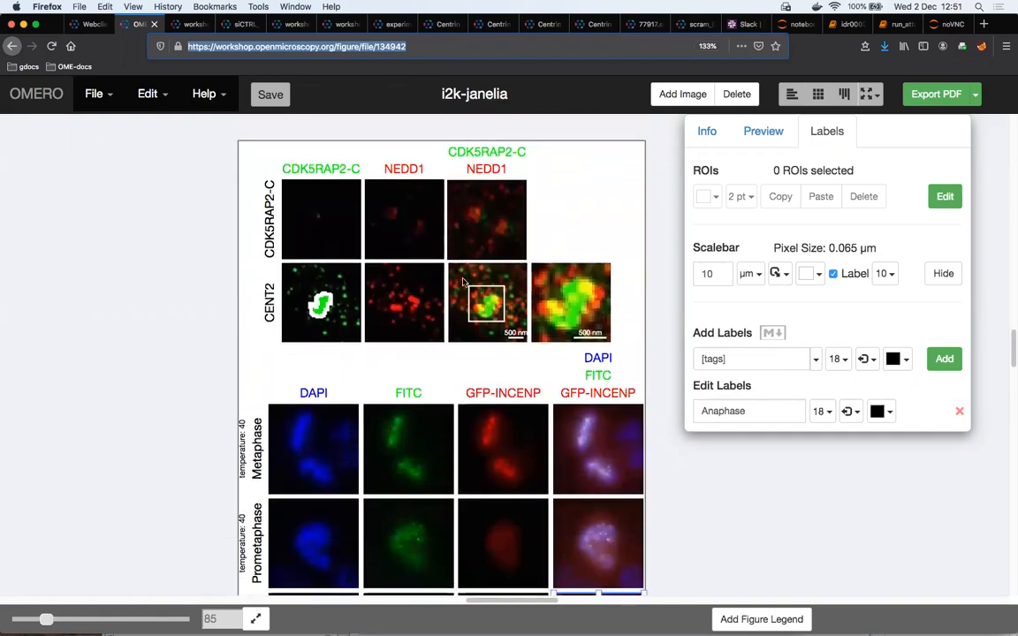
pyautogui.scroll(-4, 463, 281)
pyautogui.scroll(-2, 461, 282)
pyautogui.scroll(6, 466, 282)
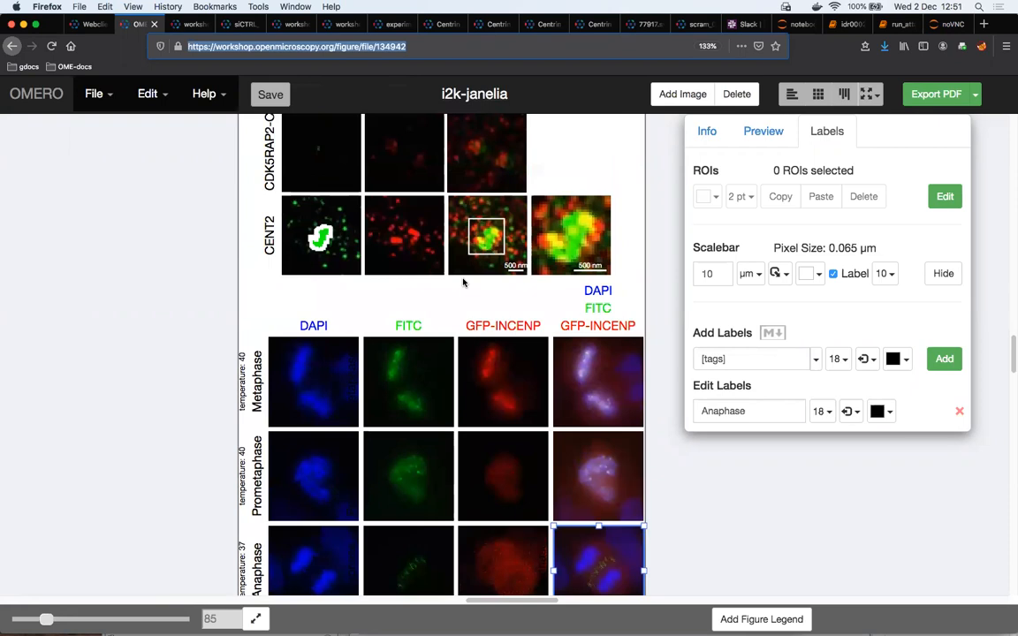
pyautogui.scroll(2, 480, 300)
pyautogui.scroll(-3, 473, 304)
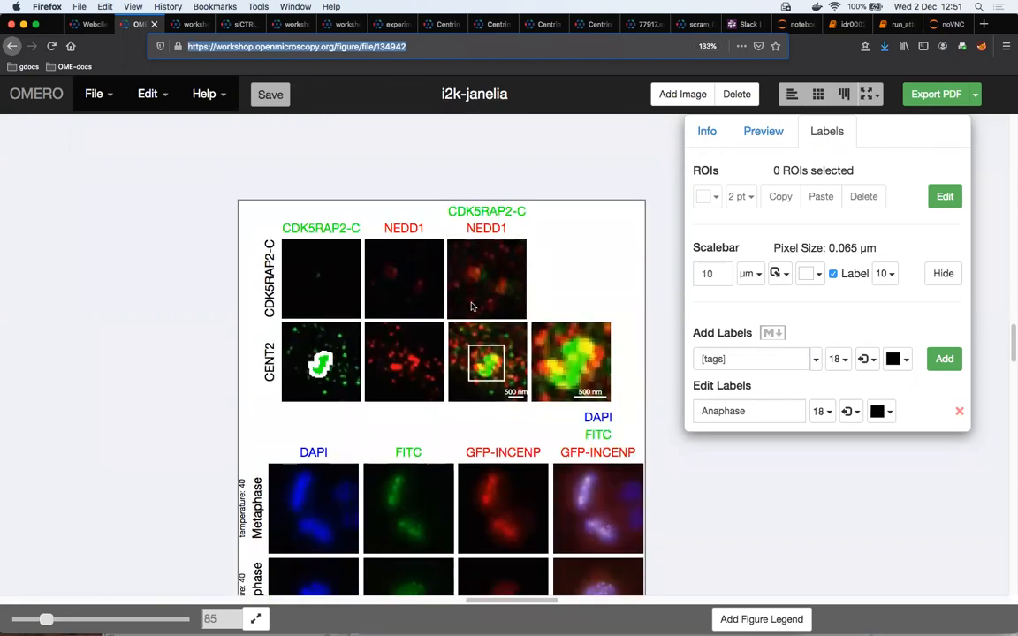
pyautogui.scroll(-5, 471, 306)
pyautogui.scroll(4, 472, 307)
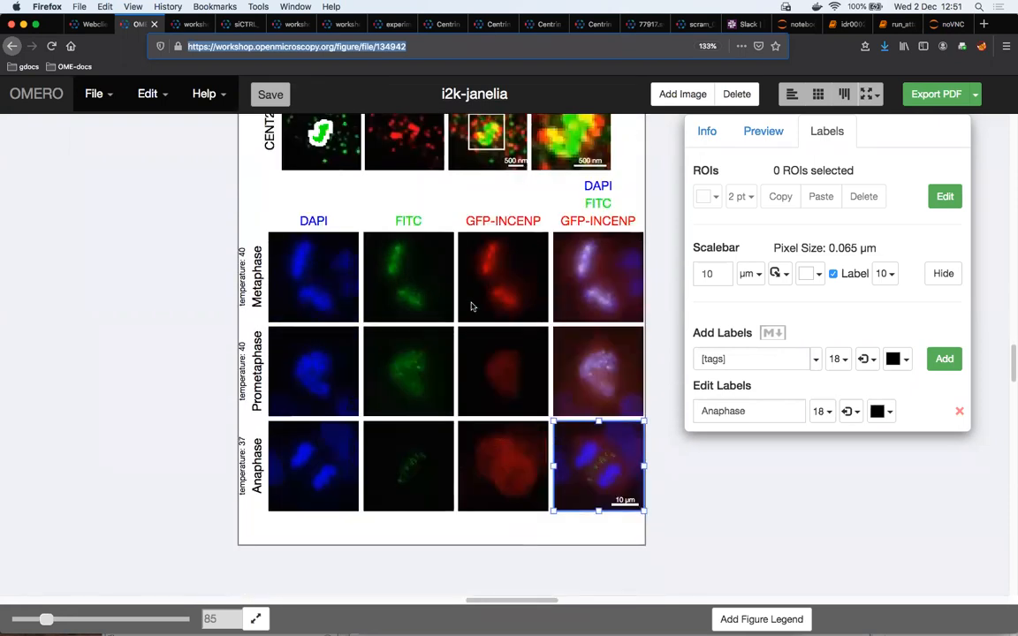
pyautogui.scroll(2, 472, 306)
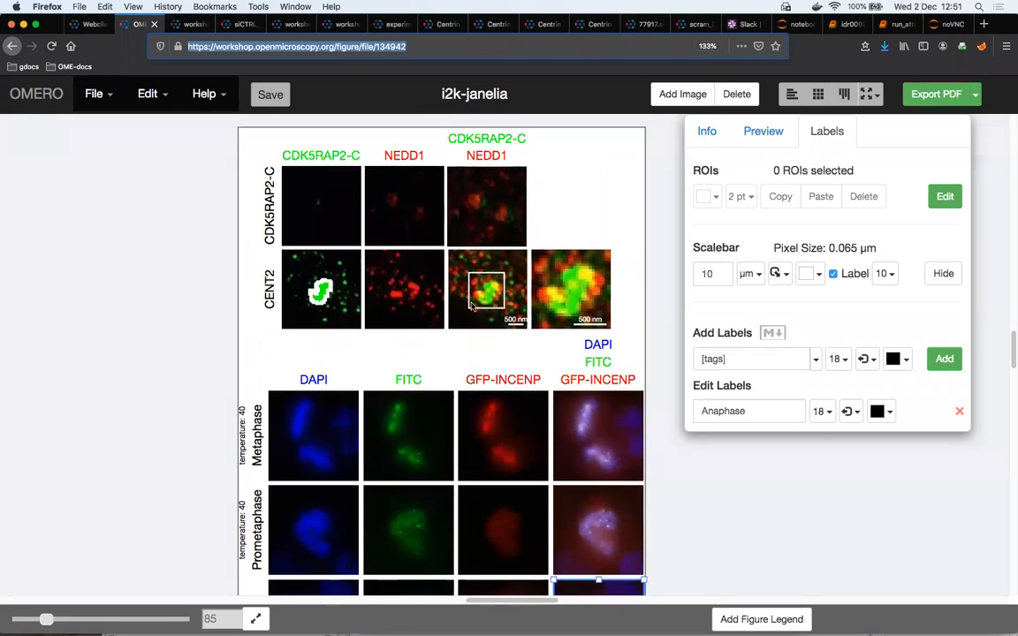
pyautogui.scroll(6, 472, 306)
pyautogui.scroll(-9, 471, 306)
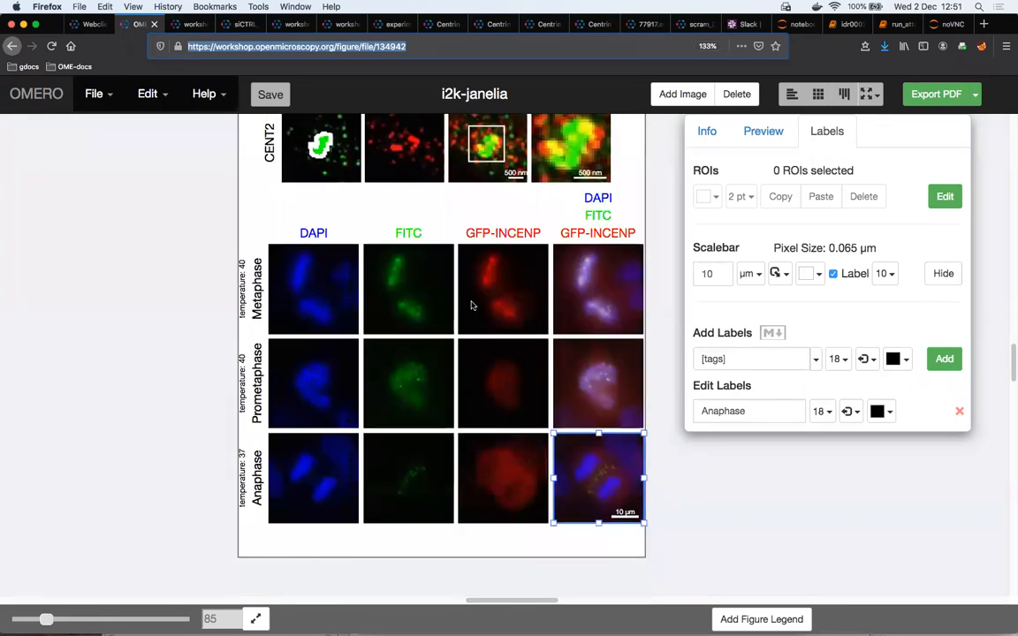
pyautogui.scroll(3, 472, 305)
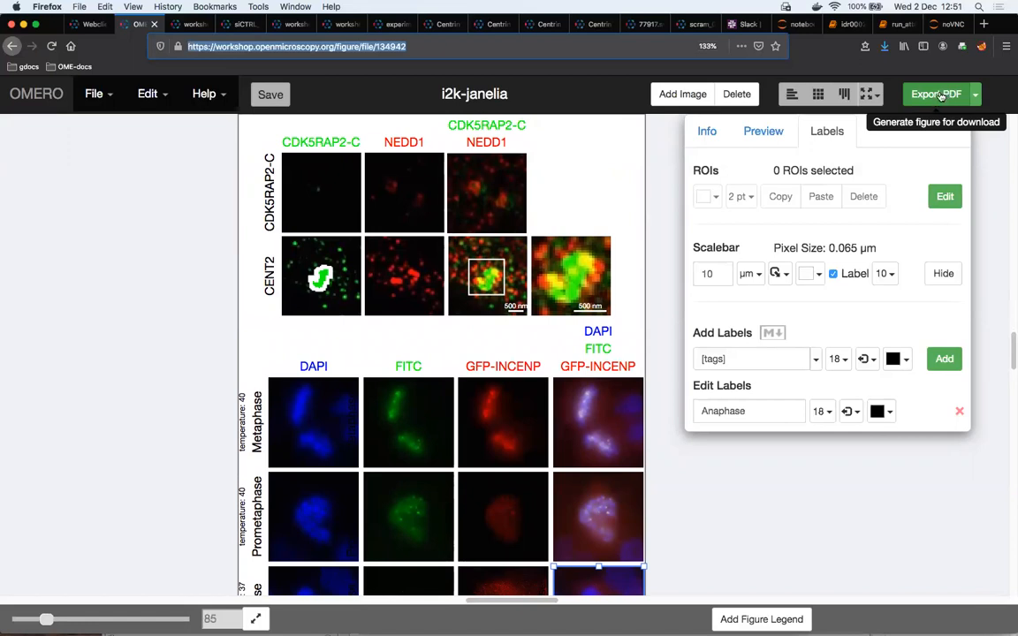
# Export the figure as a PDF, download it and open i2k-janelia.pdf in Preview
pyautogui.click(941, 95)
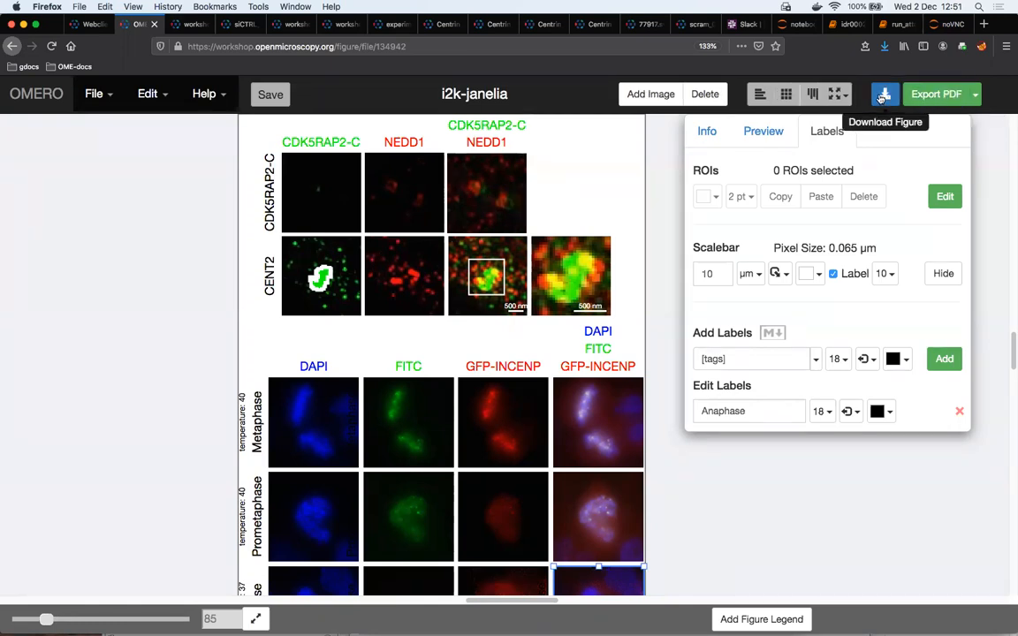
pyautogui.click(884, 97)
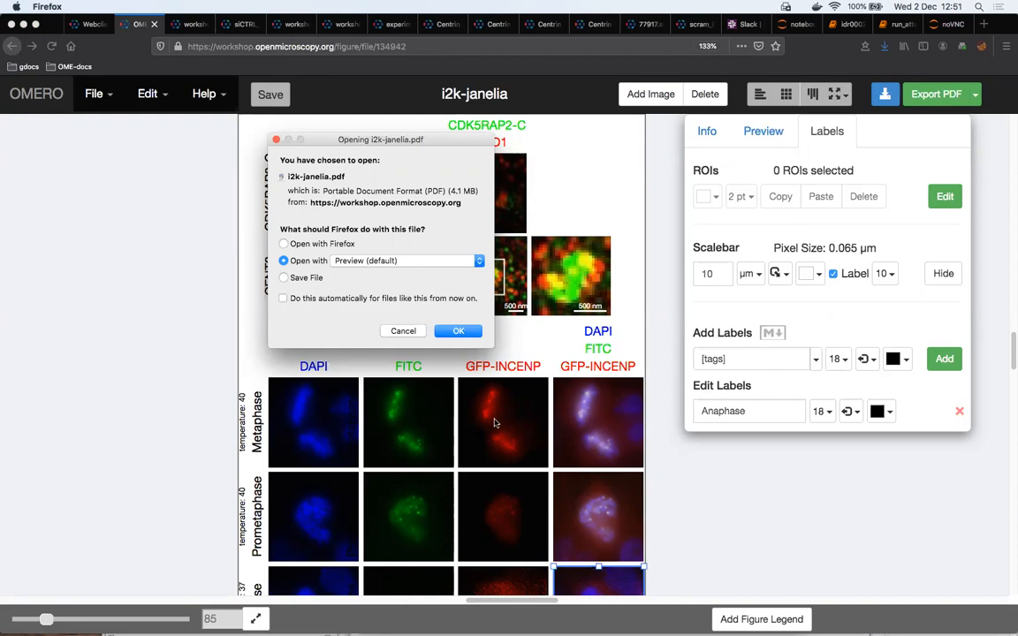
pyautogui.click(458, 332)
pyautogui.moveTo(732, 611)
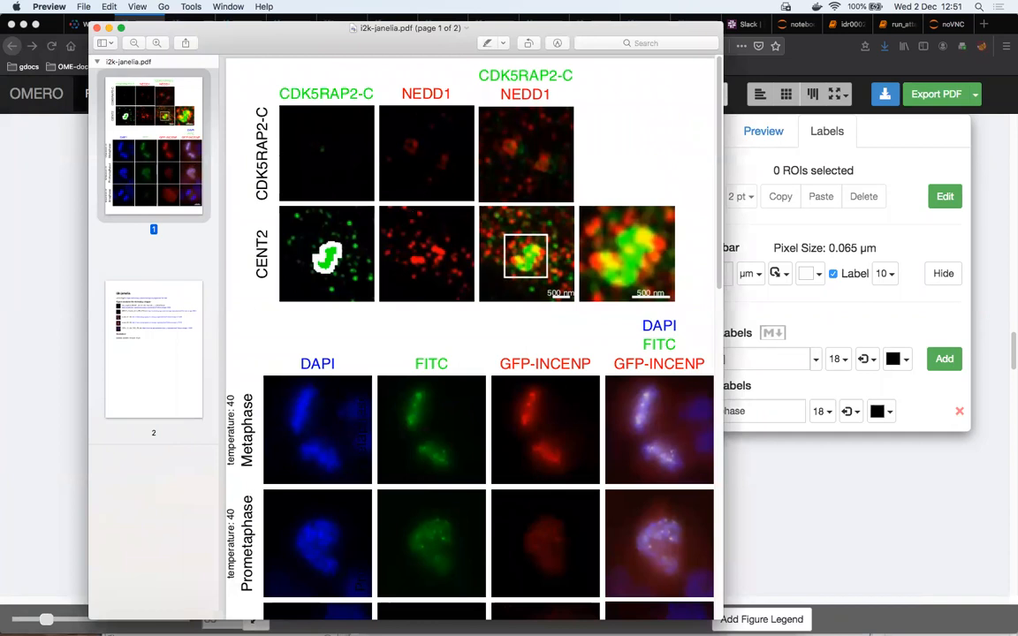
# Review the exported PDF, examining the figure page and the info page with image links and scalebar lengths
pyautogui.scroll(-5, 518, 152)
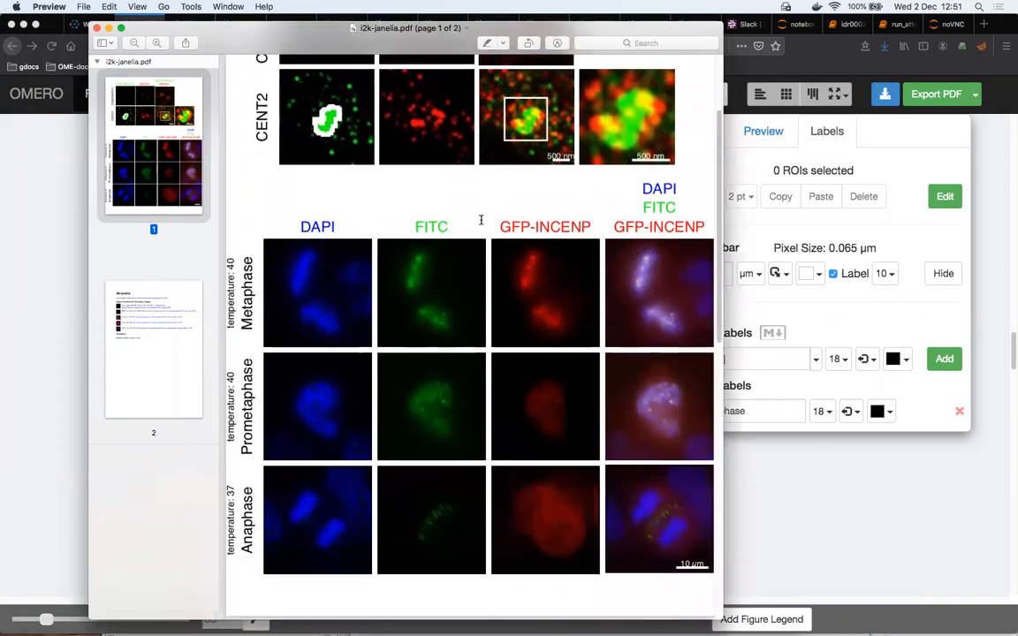
pyautogui.scroll(5, 456, 173)
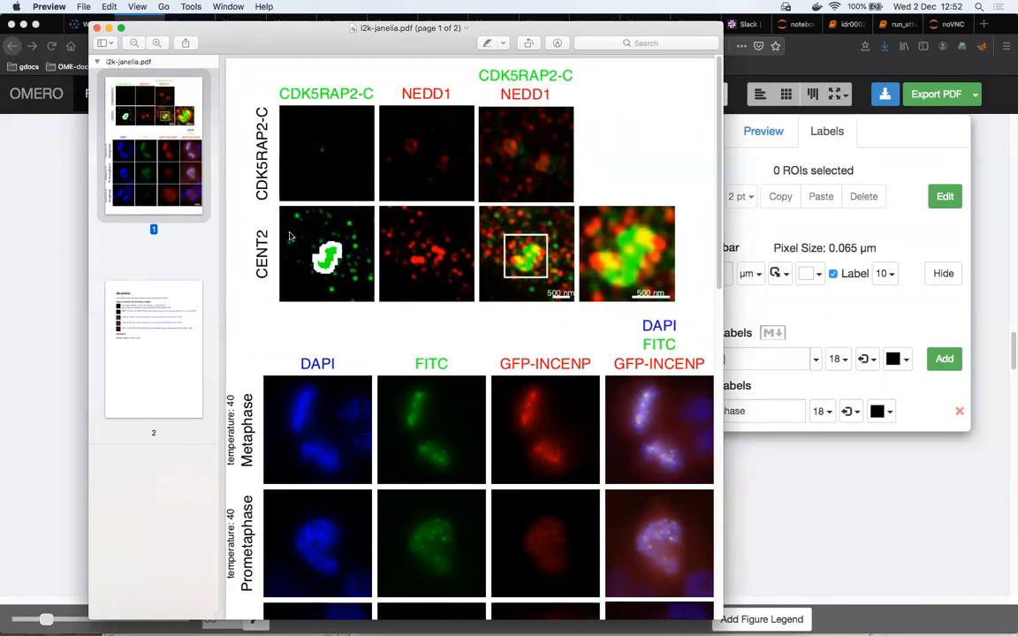
pyautogui.scroll(-2, 365, 296)
pyautogui.scroll(-10, 365, 296)
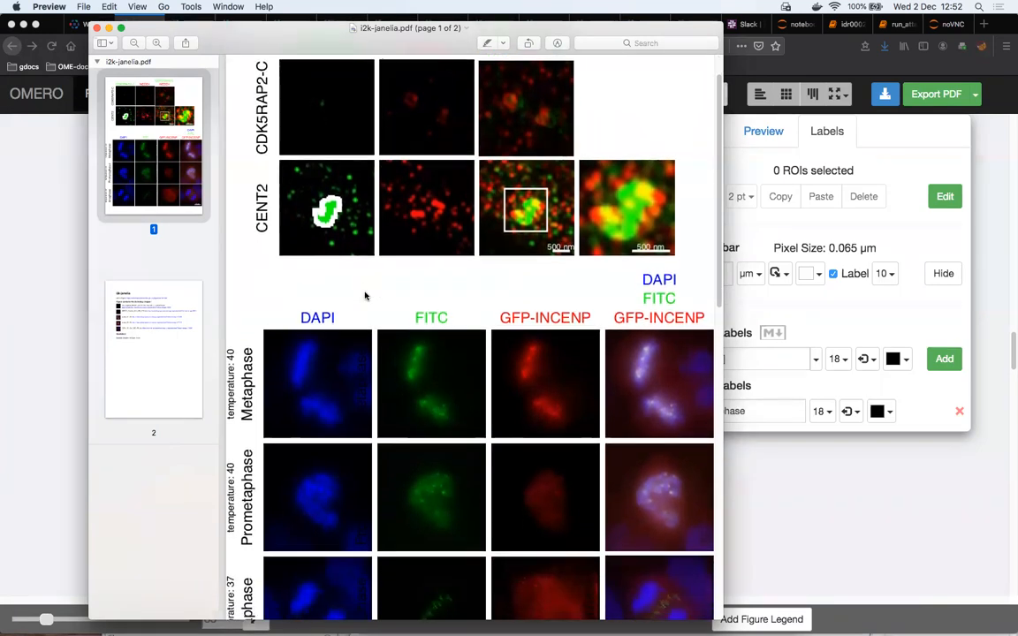
pyautogui.scroll(-15, 365, 296)
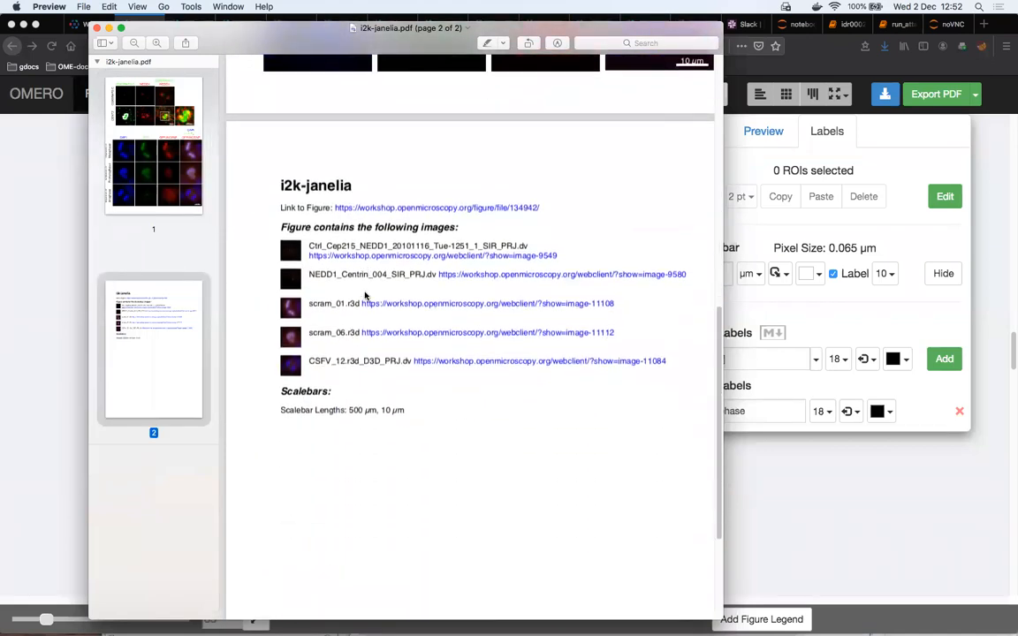
pyautogui.scroll(2, 365, 296)
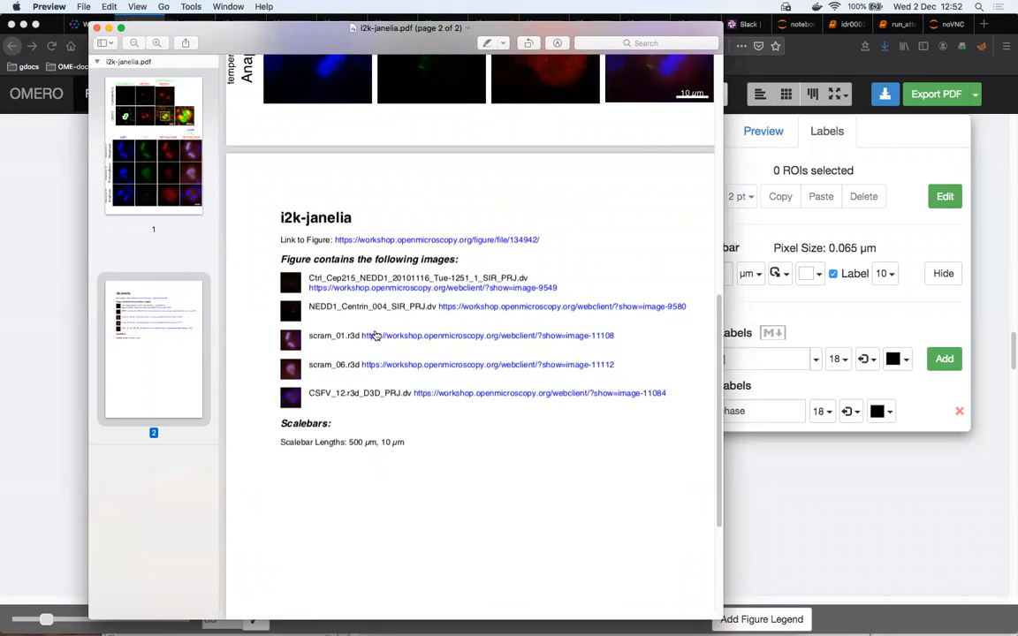
pyautogui.scroll(6, 373, 328)
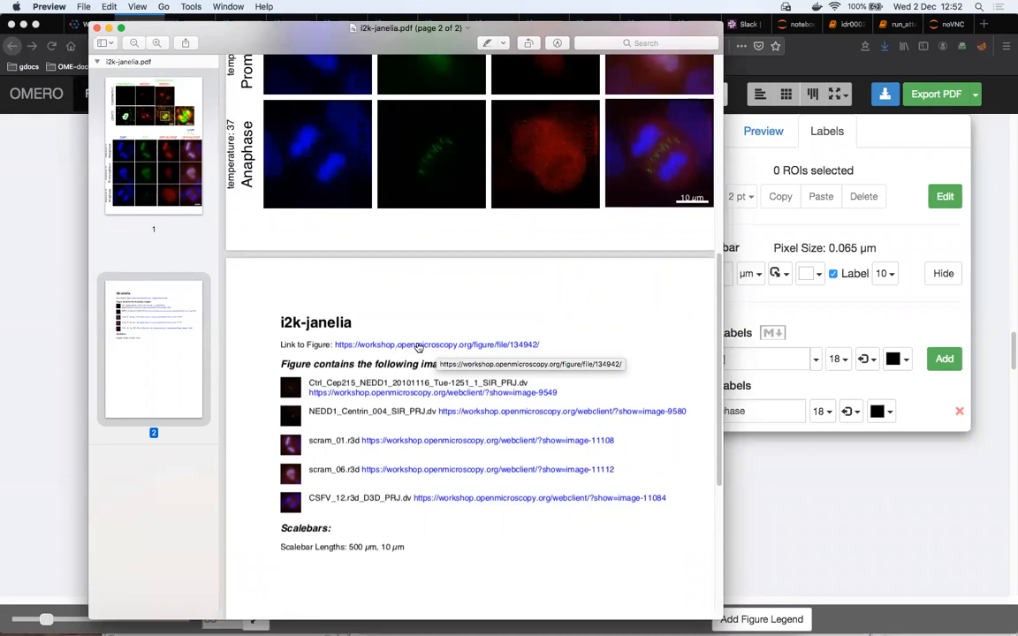
# Follow the PDF's figure link to view the figure in Firefox, and return to the PDF in Preview
pyautogui.click(425, 345)
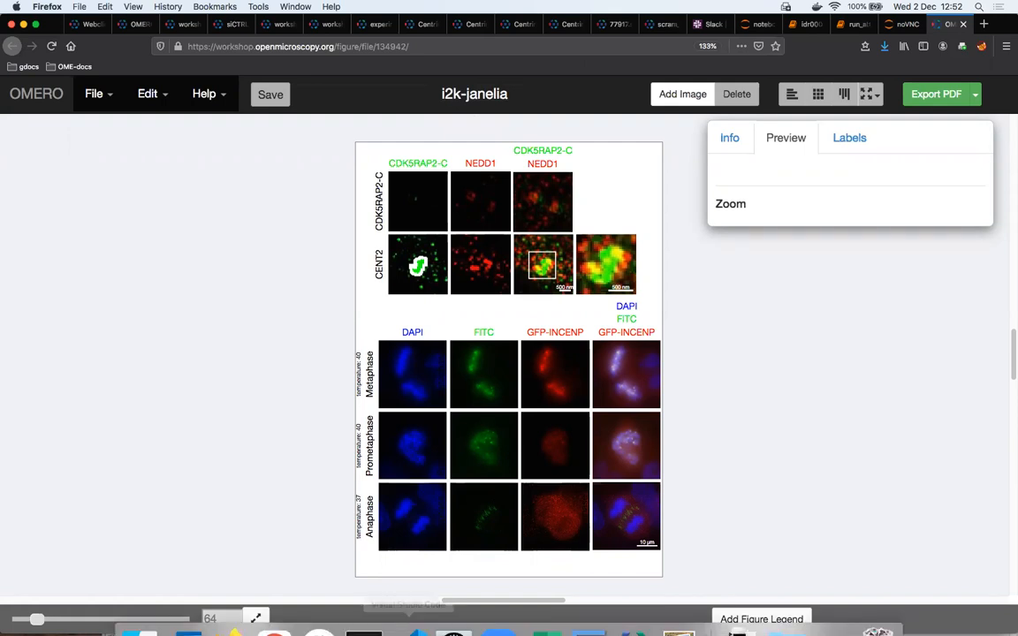
pyautogui.click(681, 610)
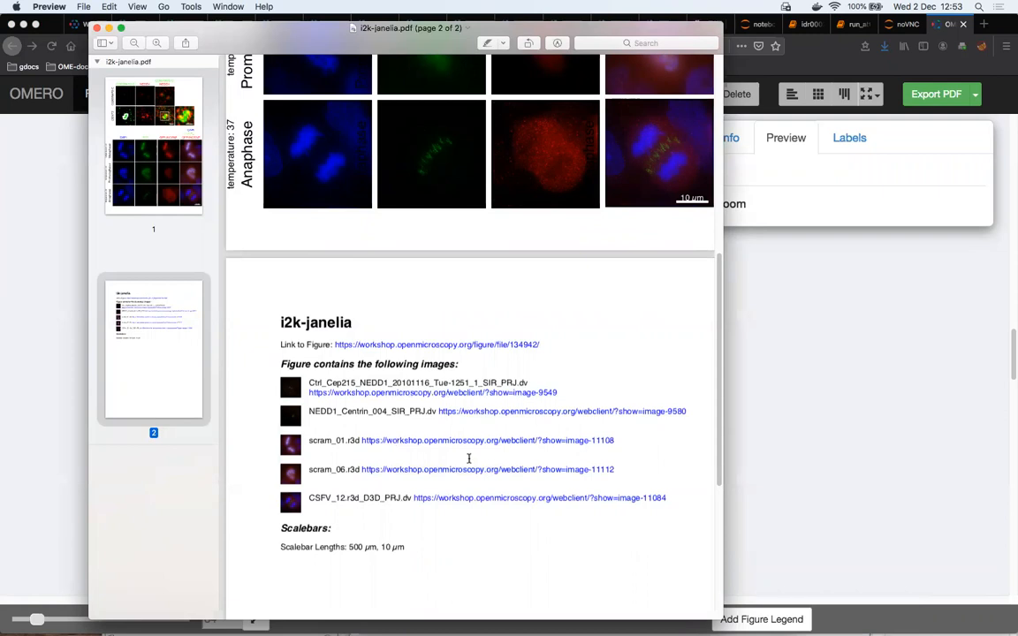
# Follow the PDF's link for NEDD1_Centrin_004_SIR_PRJ.dv to view the image in Firefox, and return to the PDF in Preview
pyautogui.click(486, 415)
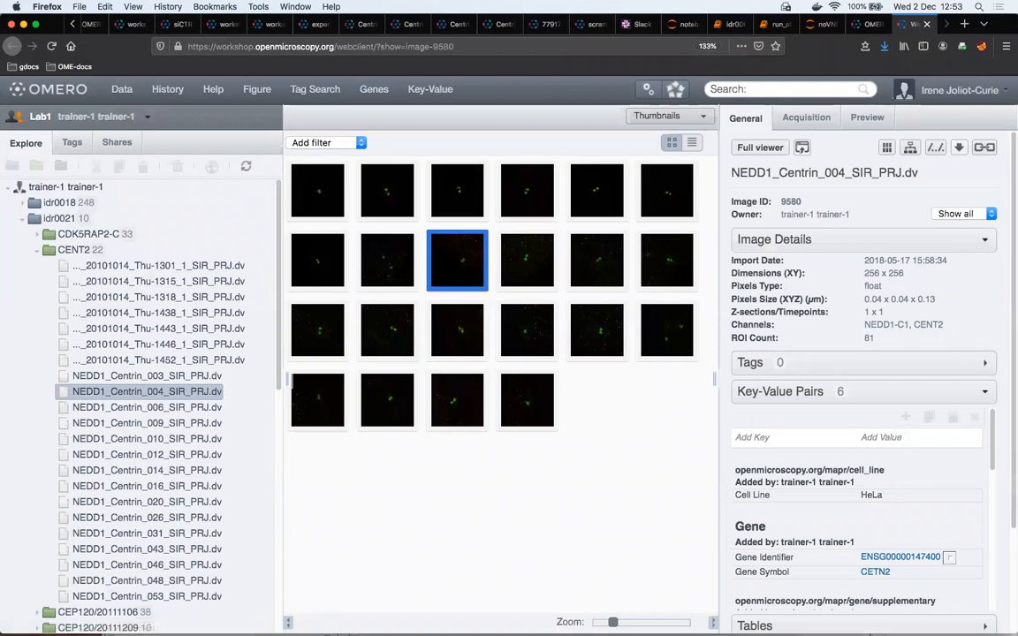
pyautogui.moveTo(424, 633)
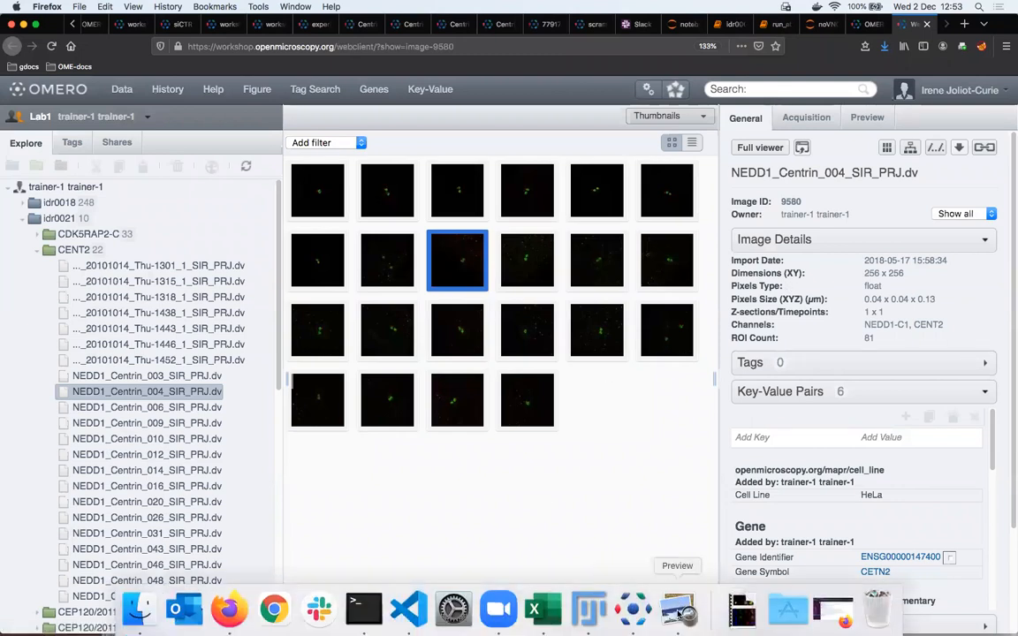
pyautogui.click(677, 610)
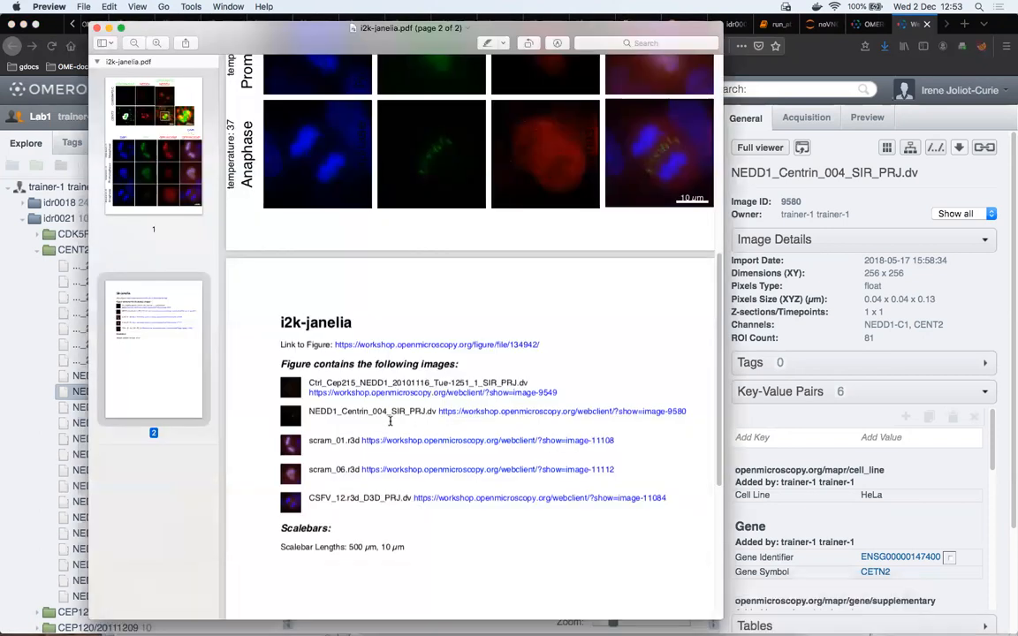
# Review the figure page of the PDF again, and switch back to the i2k-janelia figure in Firefox
pyautogui.scroll(5, 389, 422)
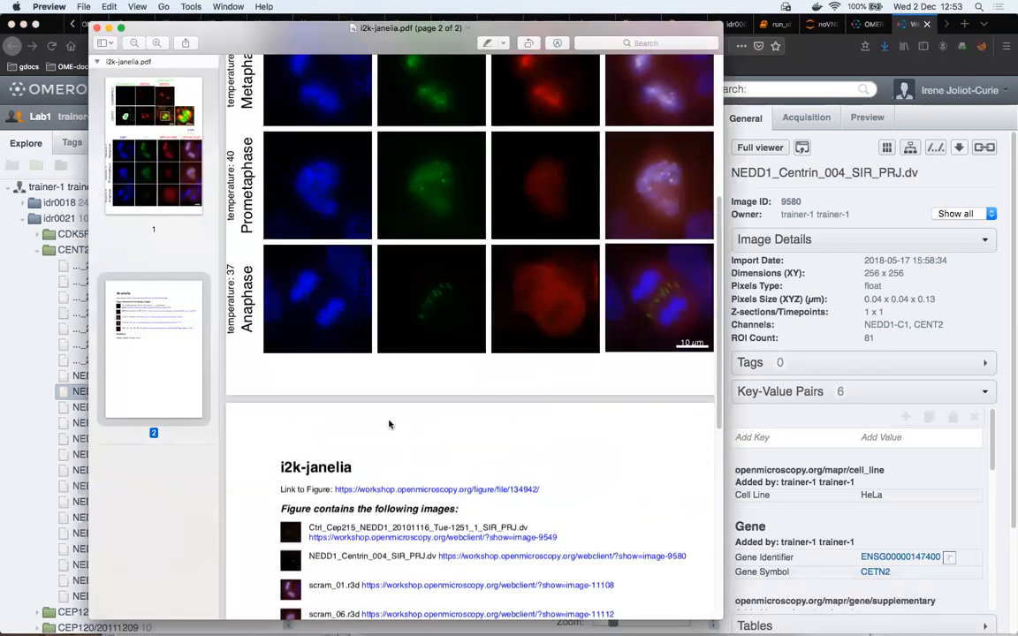
pyautogui.scroll(6, 364, 271)
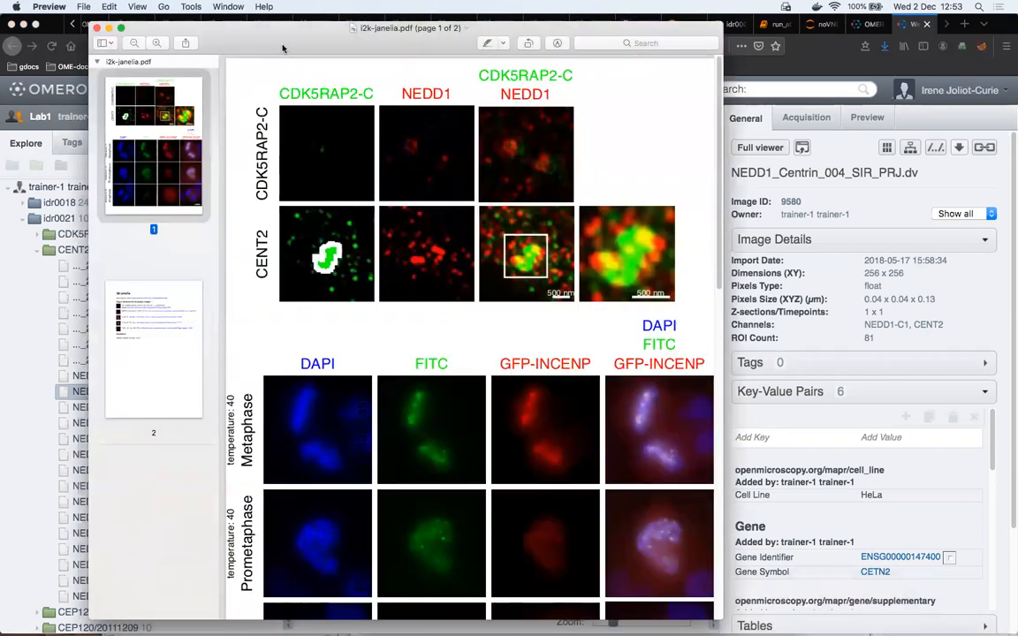
pyautogui.moveTo(289, 45); pyautogui.dragTo(355, 58)
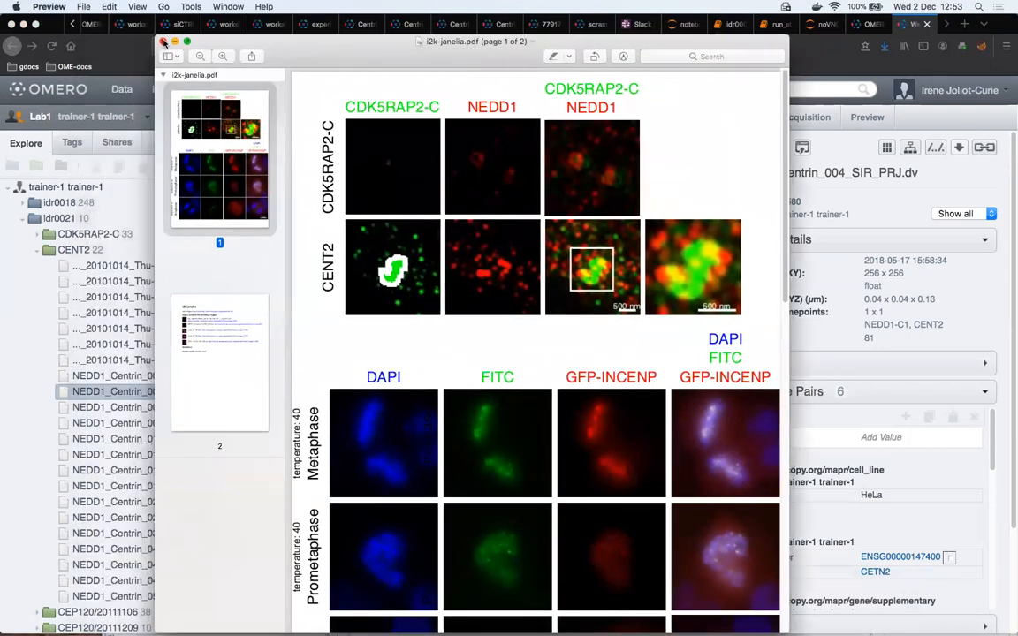
pyautogui.click(163, 41)
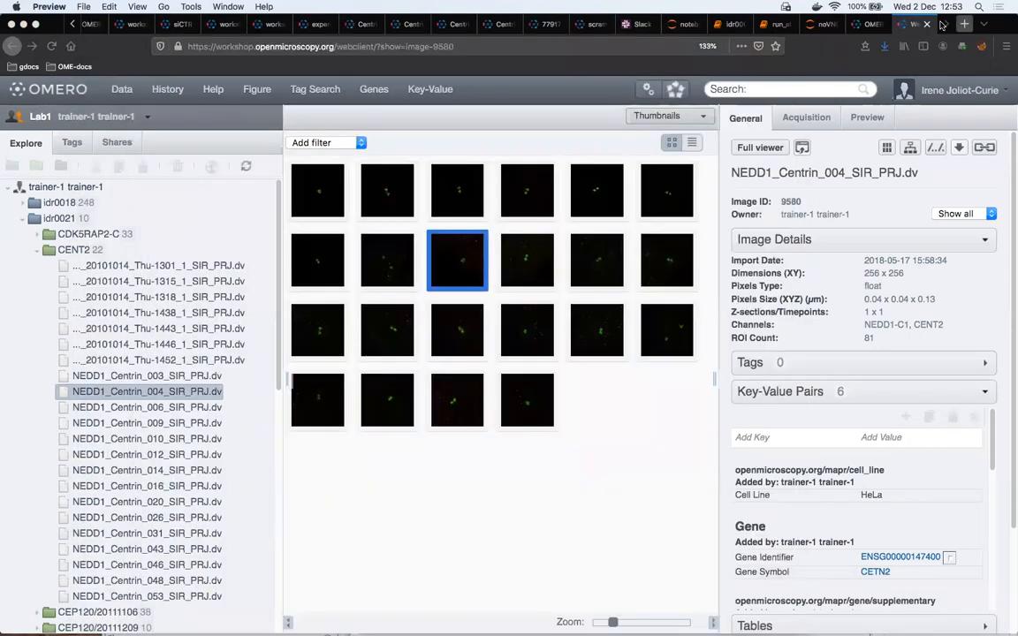
pyautogui.click(866, 27)
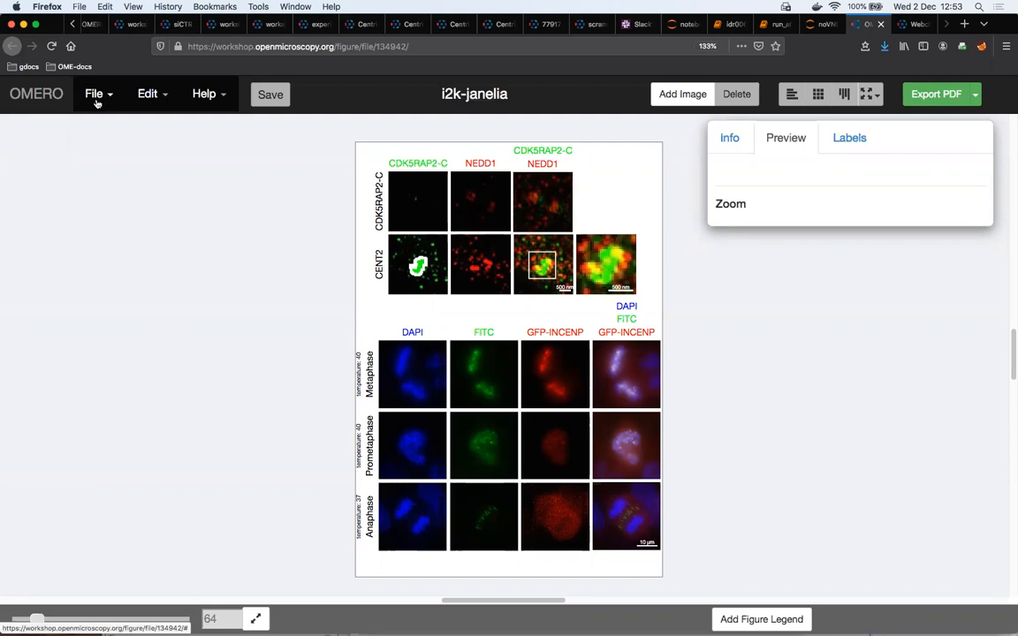
# Filter the saved figures to those owned by trainer-2 and open Auroa-B figure 2
pyautogui.click(99, 101)
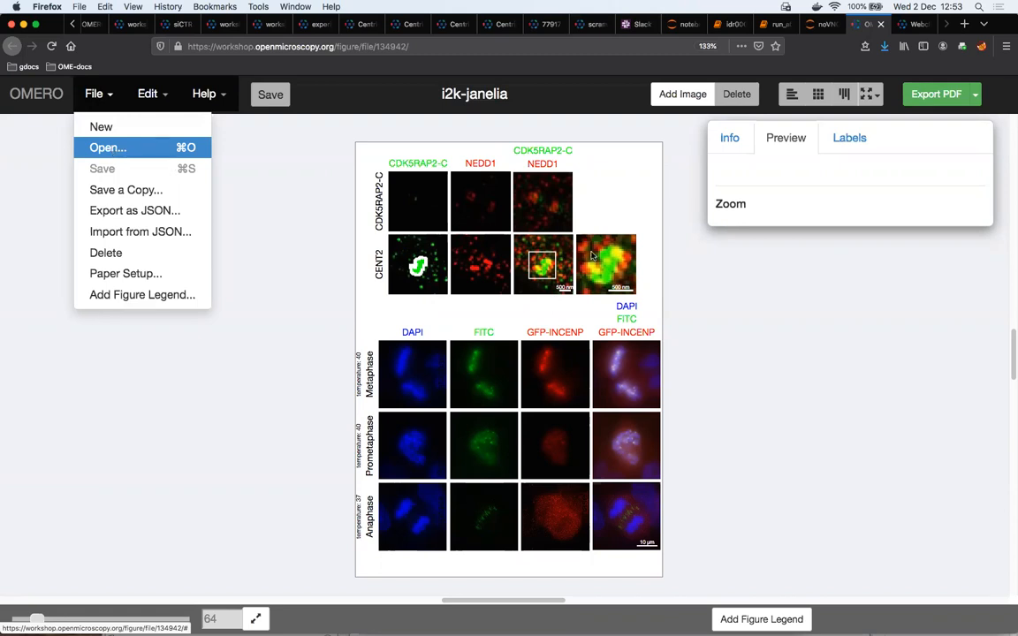
pyautogui.click(157, 150)
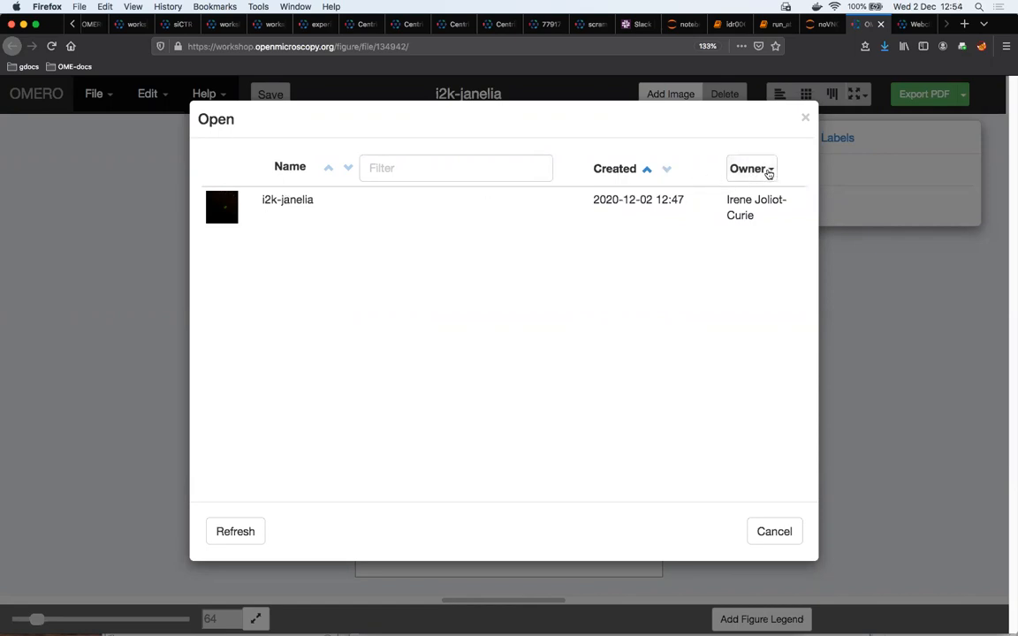
pyautogui.click(768, 172)
pyautogui.scroll(-3, 689, 318)
pyautogui.scroll(-5, 700, 318)
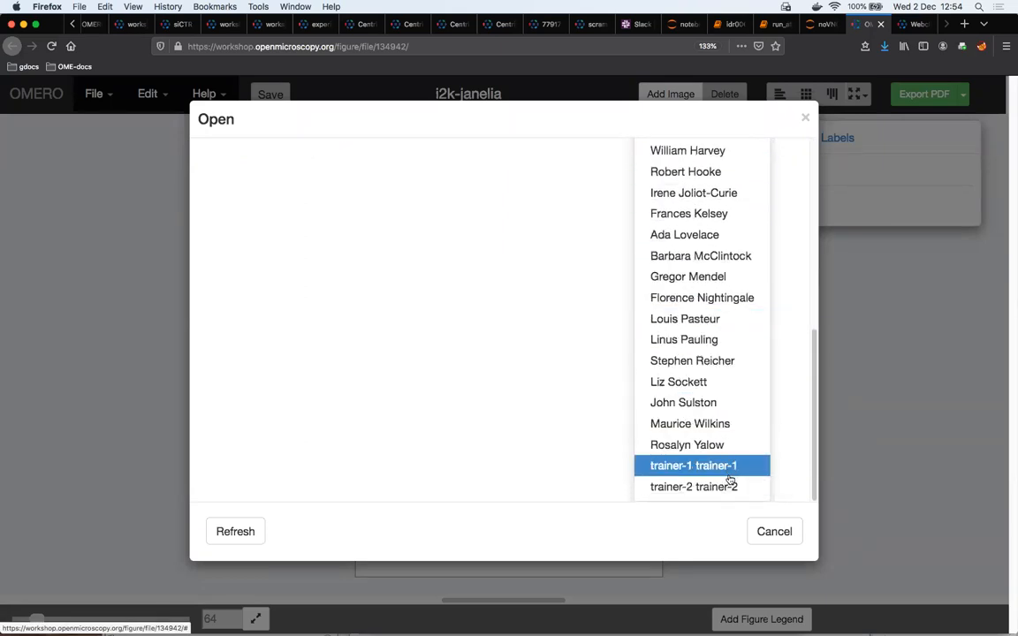
pyautogui.click(732, 486)
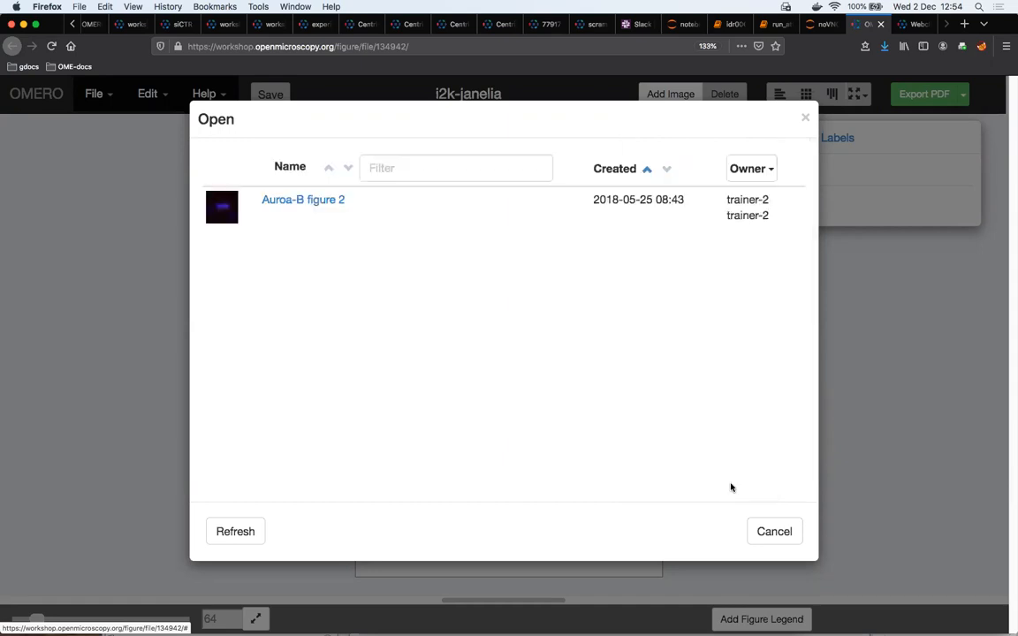
pyautogui.click(303, 202)
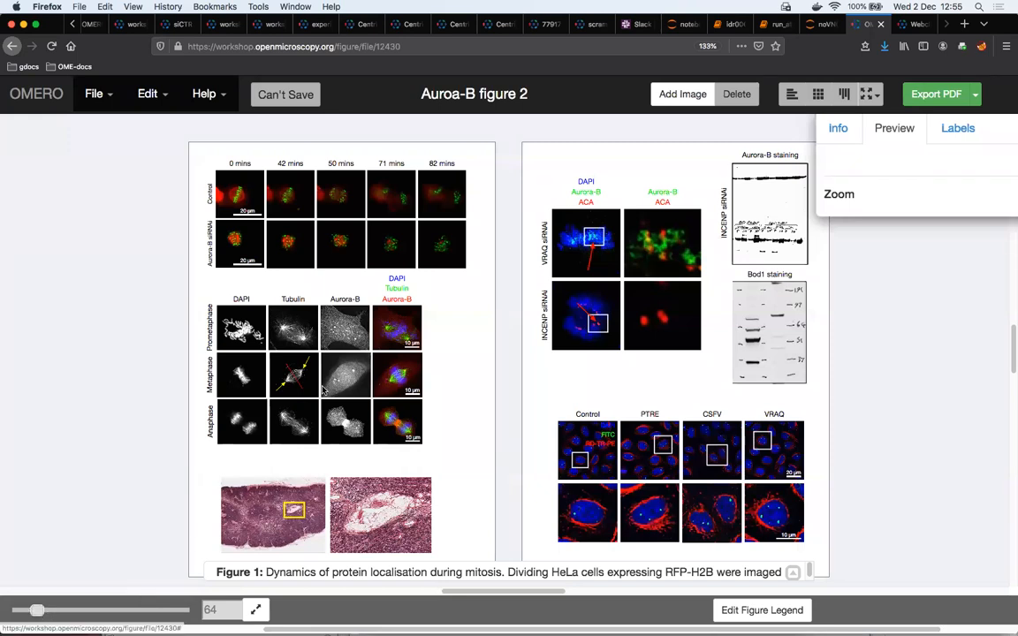
# Set the 42 mins panels in both the Control and Aurora-B siRNAi rows to timepoint 28 of 40
pyautogui.scroll(3, 322, 390)
pyautogui.scroll(3, 323, 389)
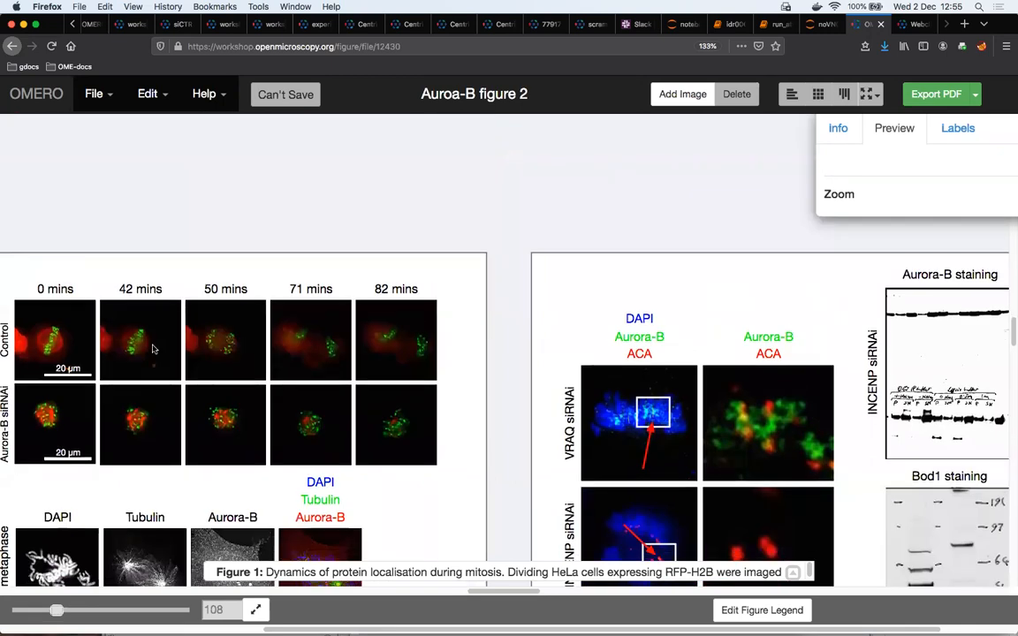
pyautogui.moveTo(494, 591); pyautogui.dragTo(493, 591)
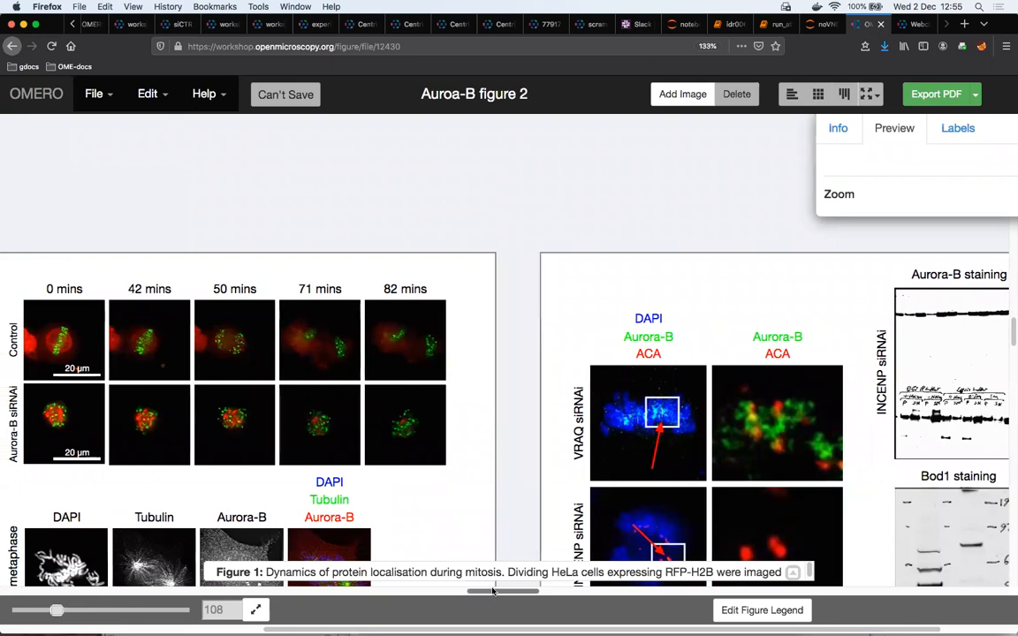
pyautogui.hscroll(-5, 494, 387)
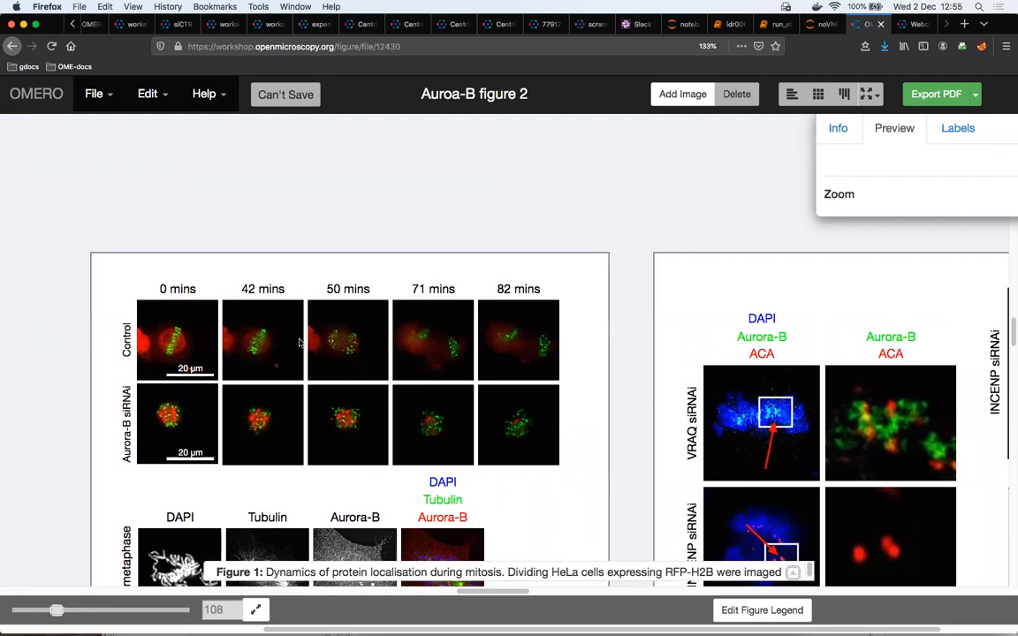
pyautogui.click(265, 344)
pyautogui.moveTo(866, 125); pyautogui.dragTo(774, 124)
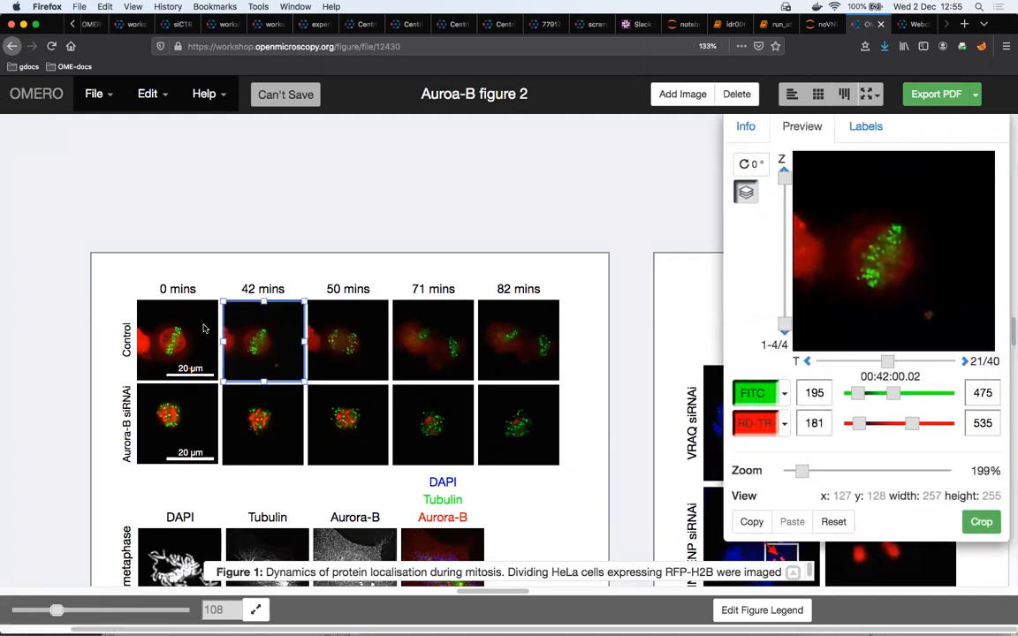
pyautogui.keyDown('shift'); pyautogui.click(268, 423); pyautogui.keyUp('shift')
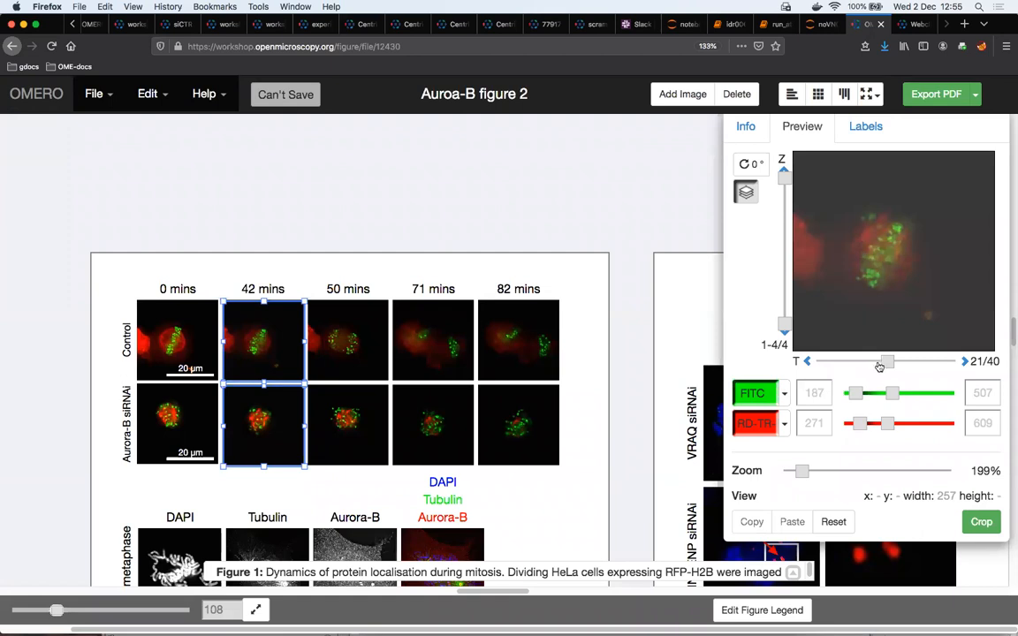
pyautogui.moveTo(889, 363); pyautogui.dragTo(911, 360)
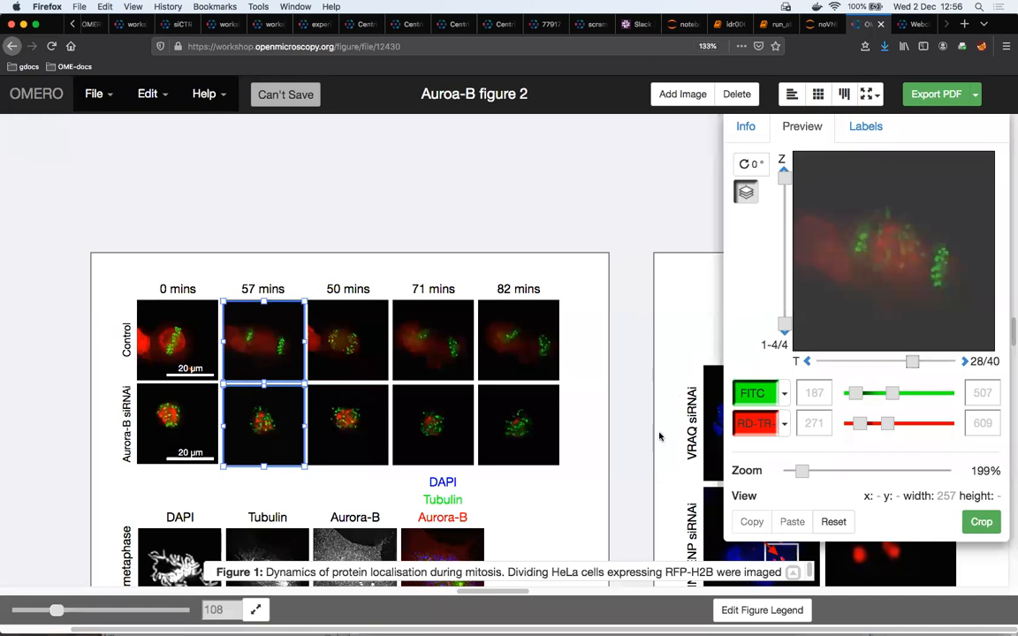
# Reopen i2k-janelia.pdf from the downloaded files
pyautogui.moveTo(677, 632)
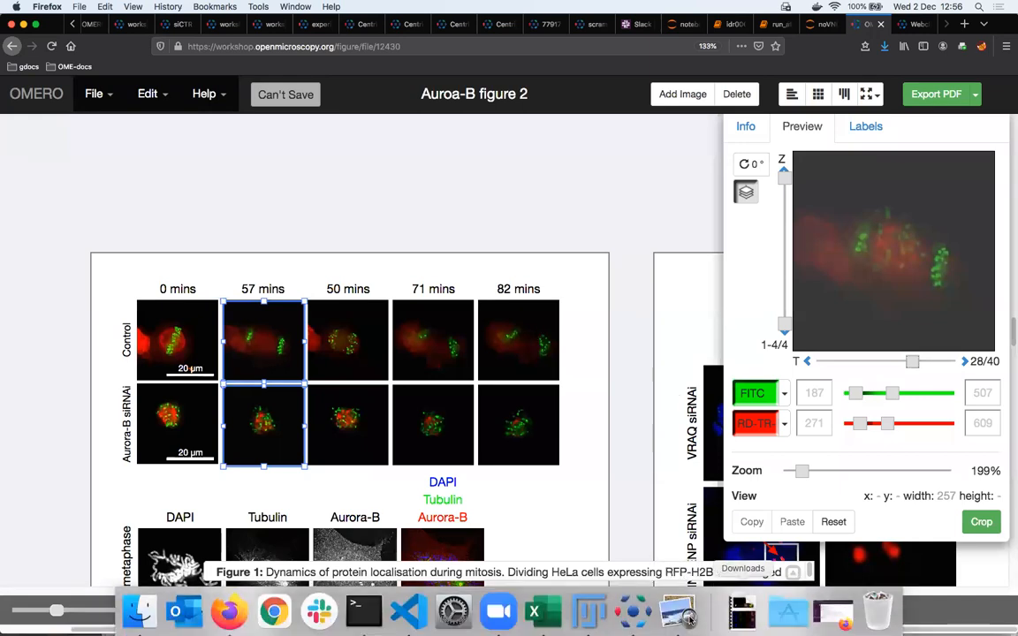
pyautogui.click(686, 618)
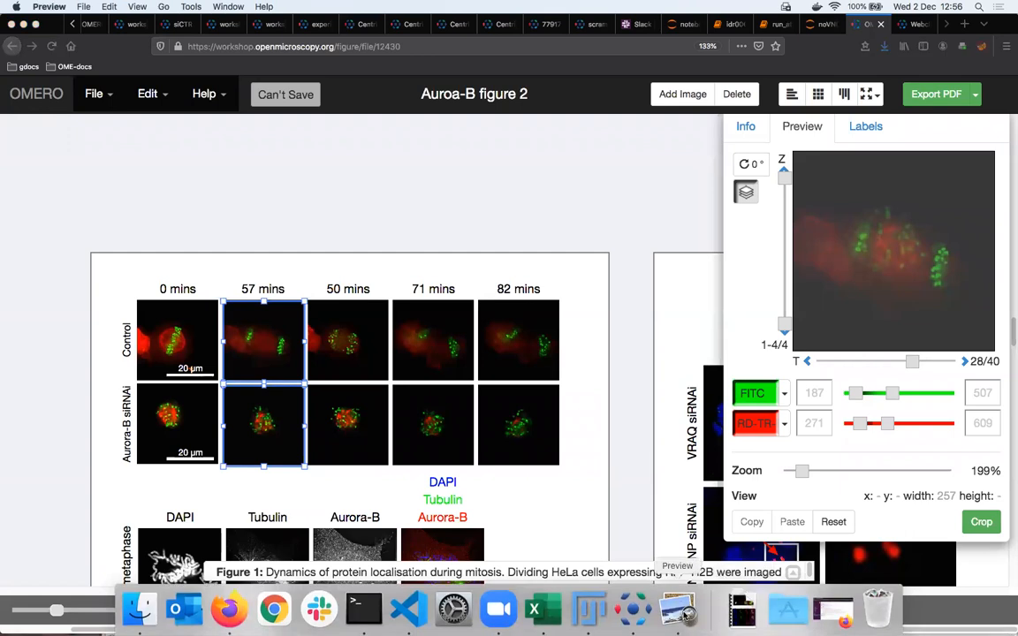
pyautogui.click(733, 619)
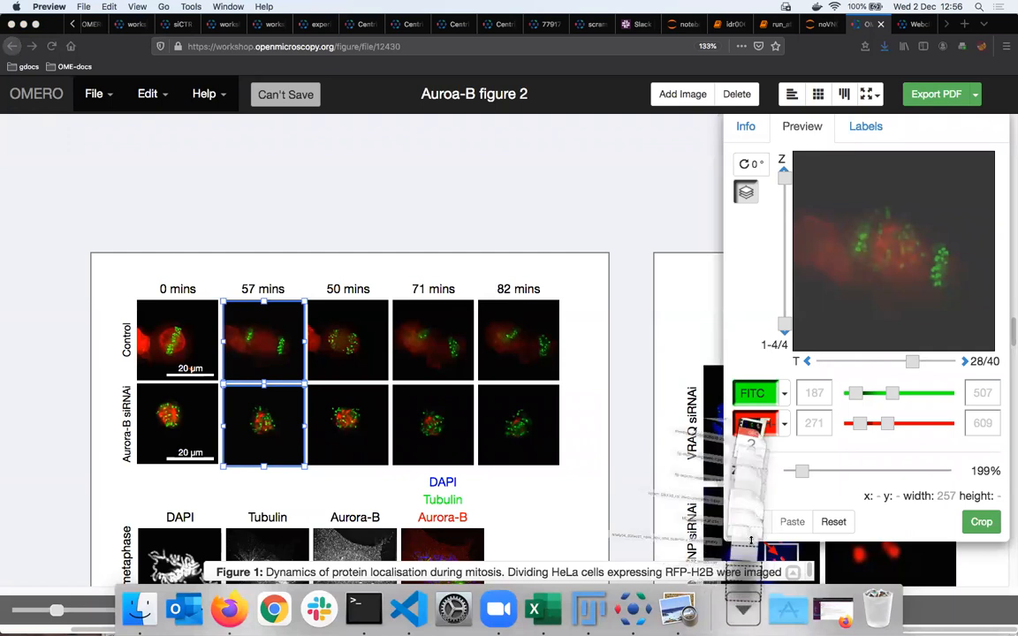
pyautogui.click(744, 579)
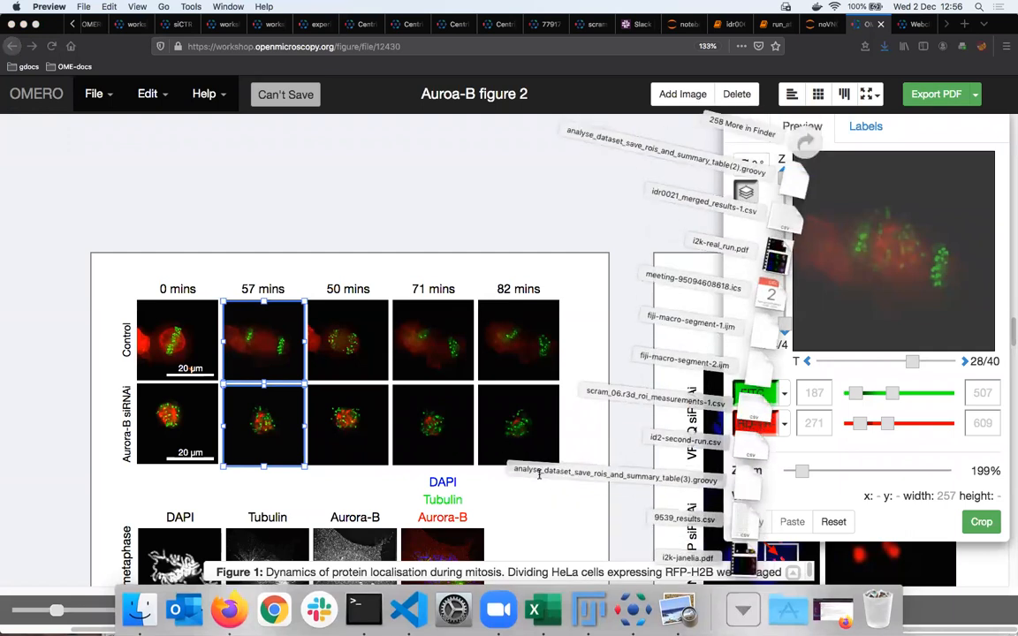